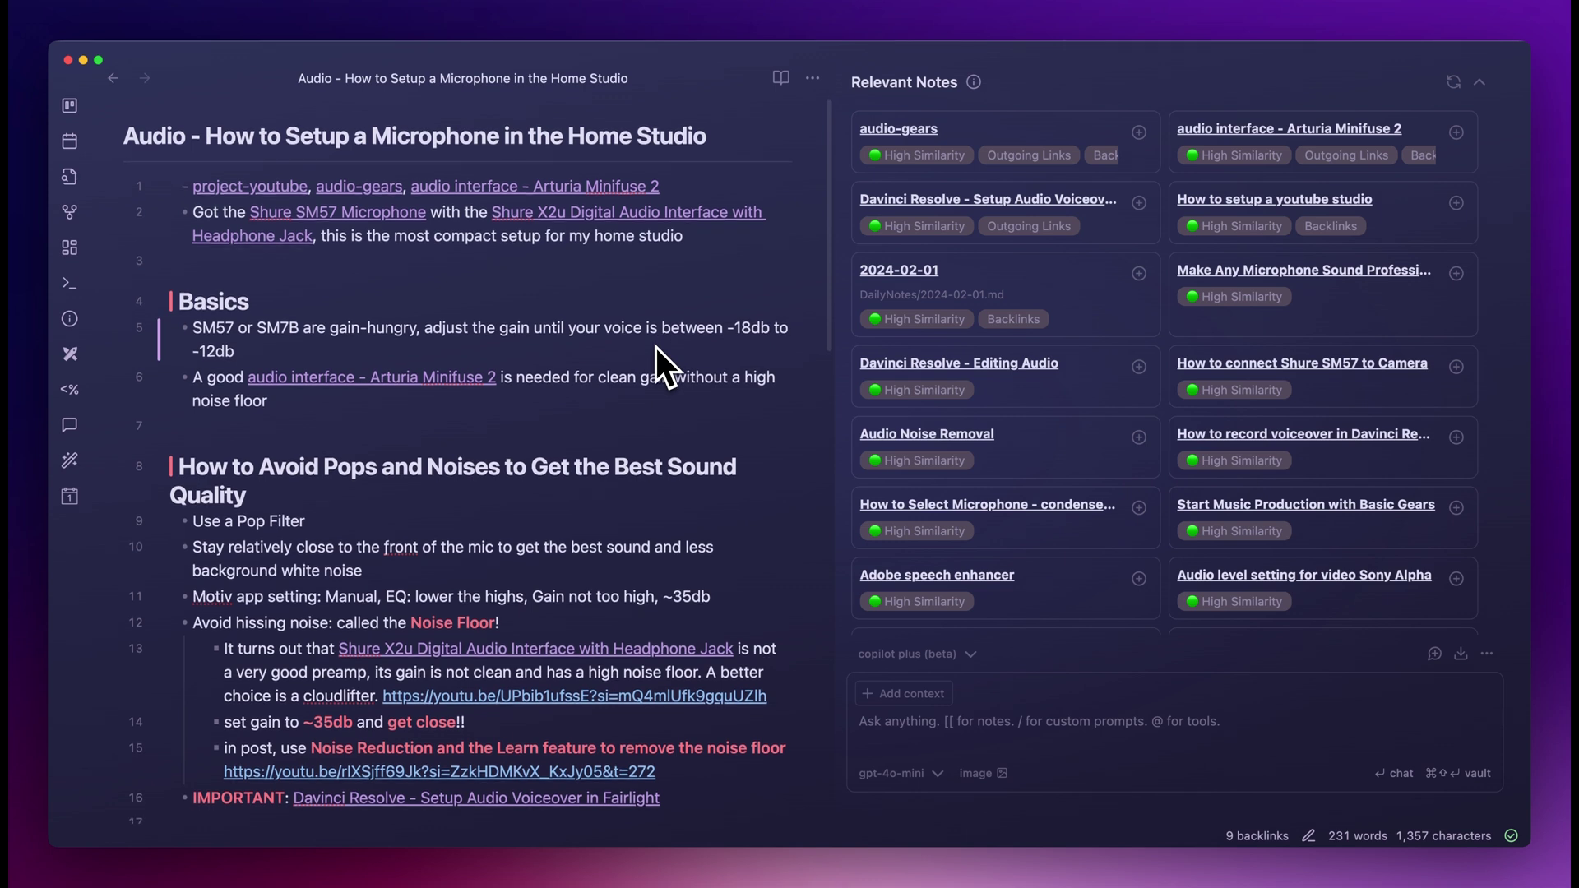
# Step: Read through the microphone setup note, including its basics, noise avoidance and SM57 to SM7B sections
pyautogui.scroll(-2, 656, 347)
pyautogui.scroll(-3, 656, 347)
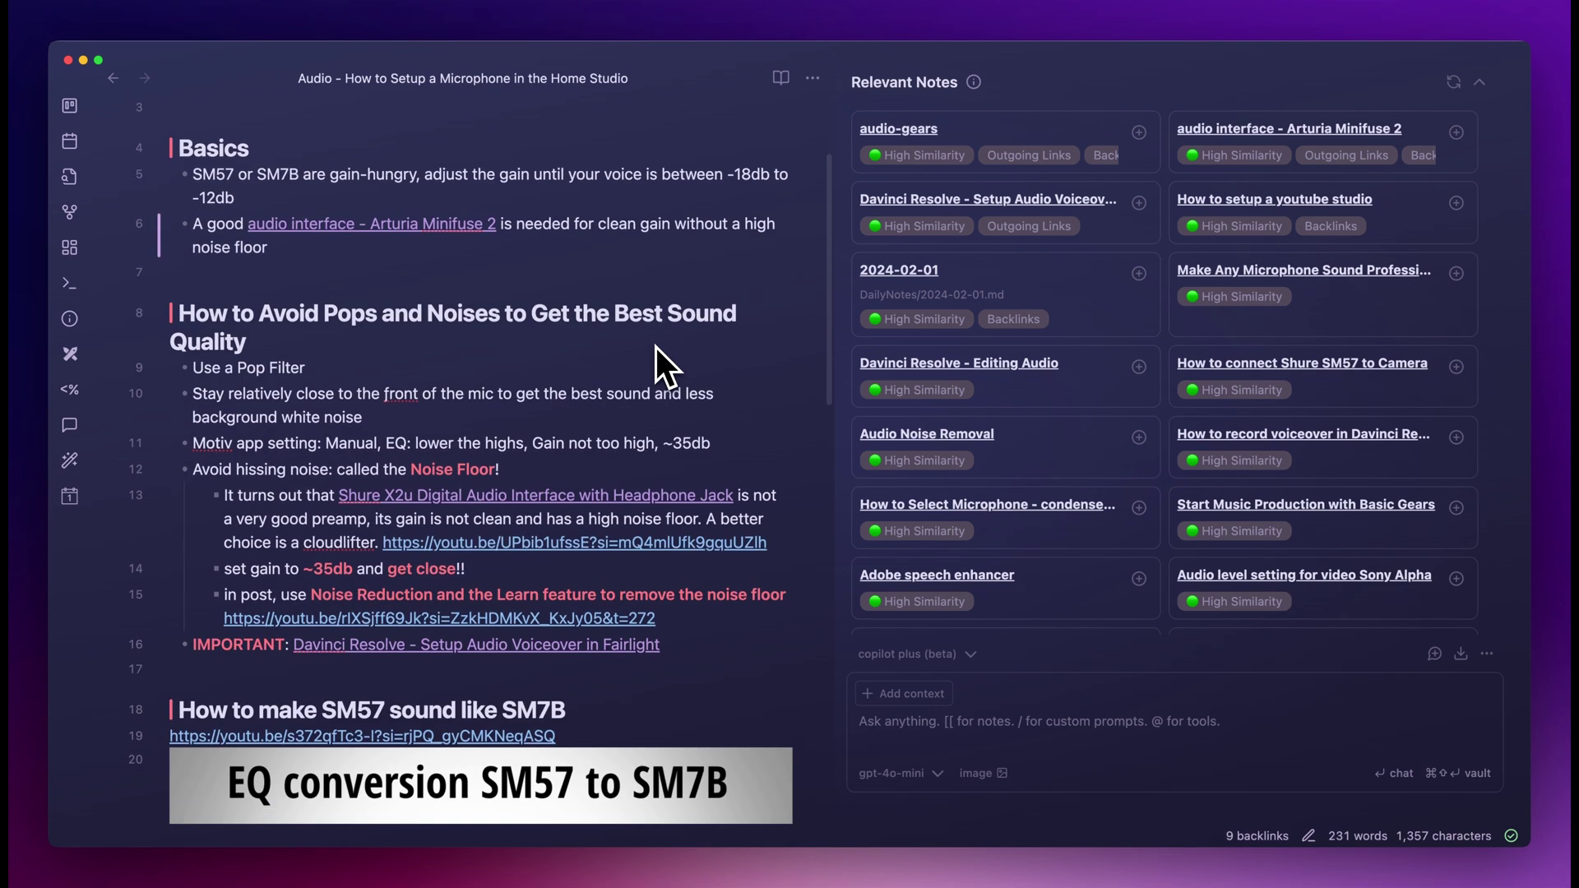
pyautogui.scroll(-1, 656, 347)
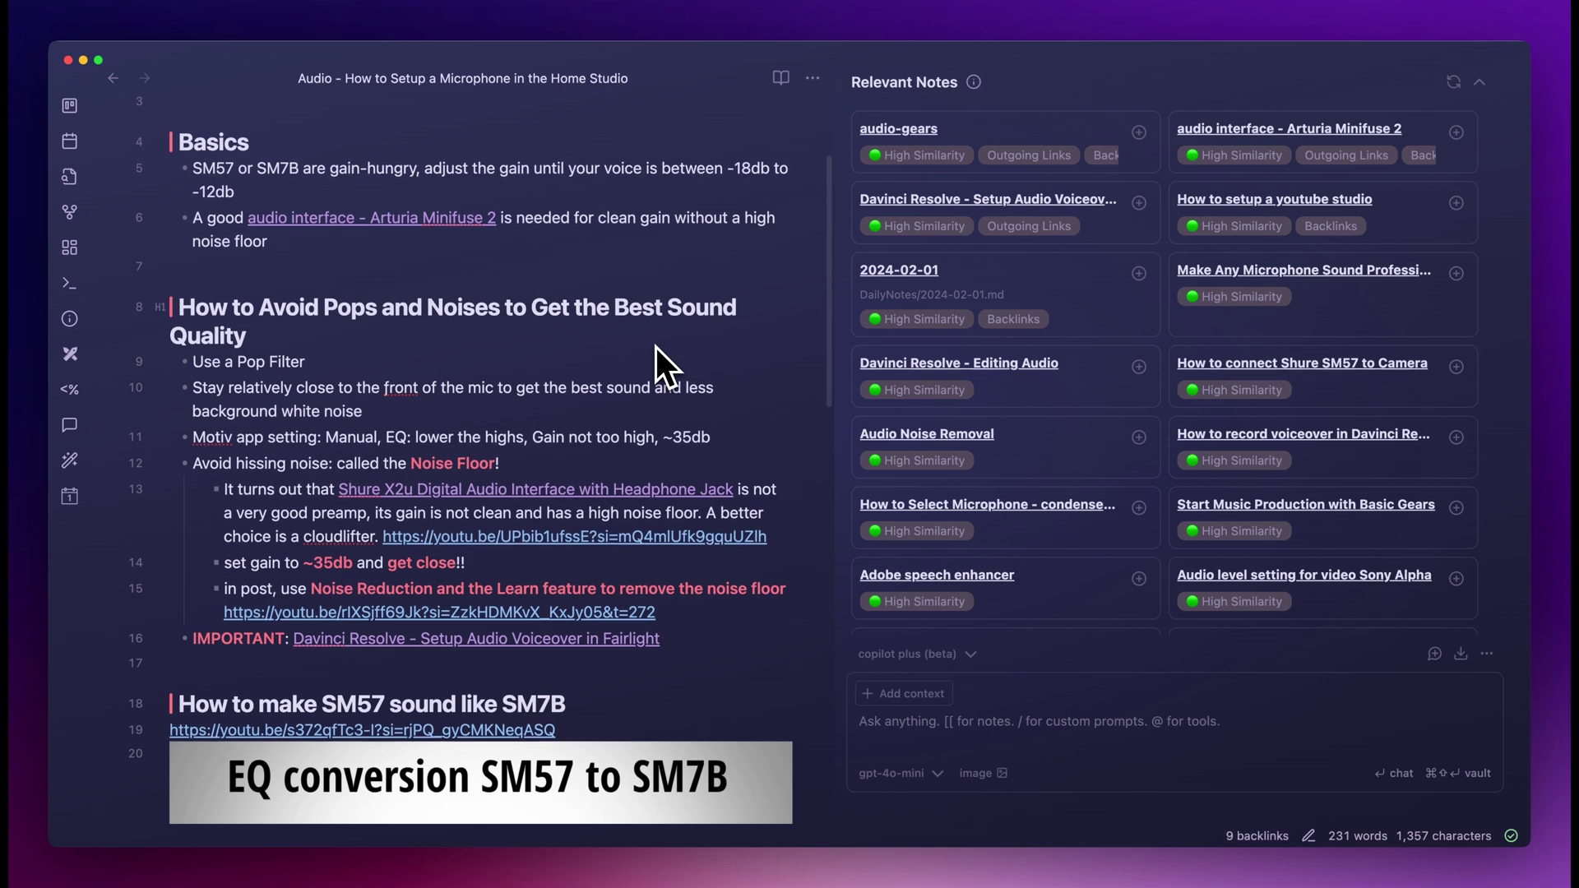
pyautogui.scroll(-15, 656, 347)
pyautogui.scroll(20, 656, 347)
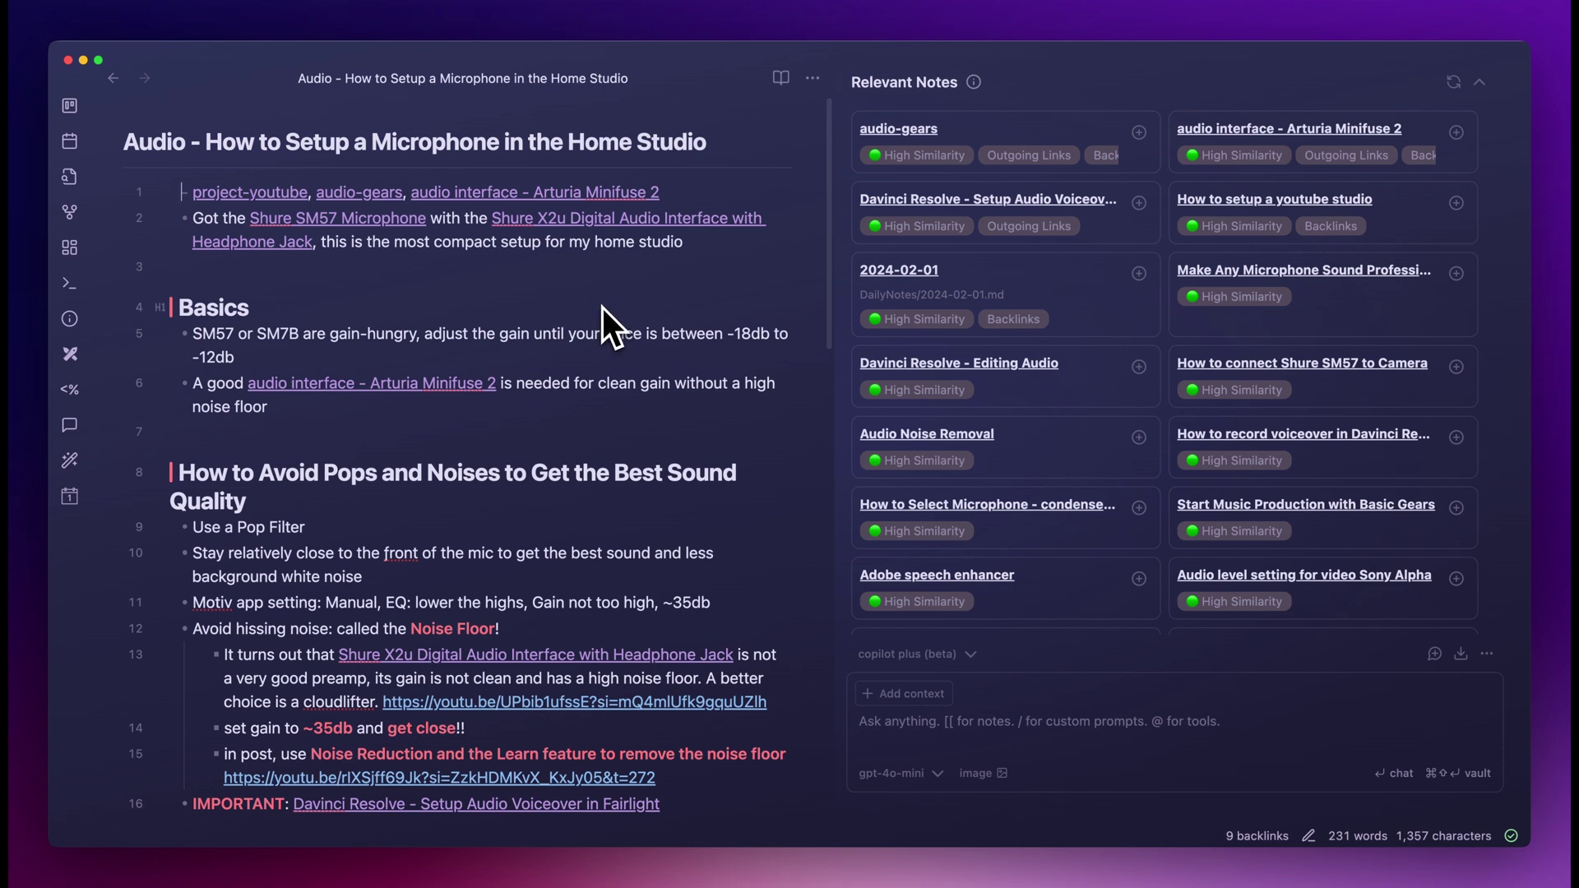
# Step: Open the related audio-gears note and review its current gear, next purchases and setup comparisons
pyautogui.moveTo(905, 156)
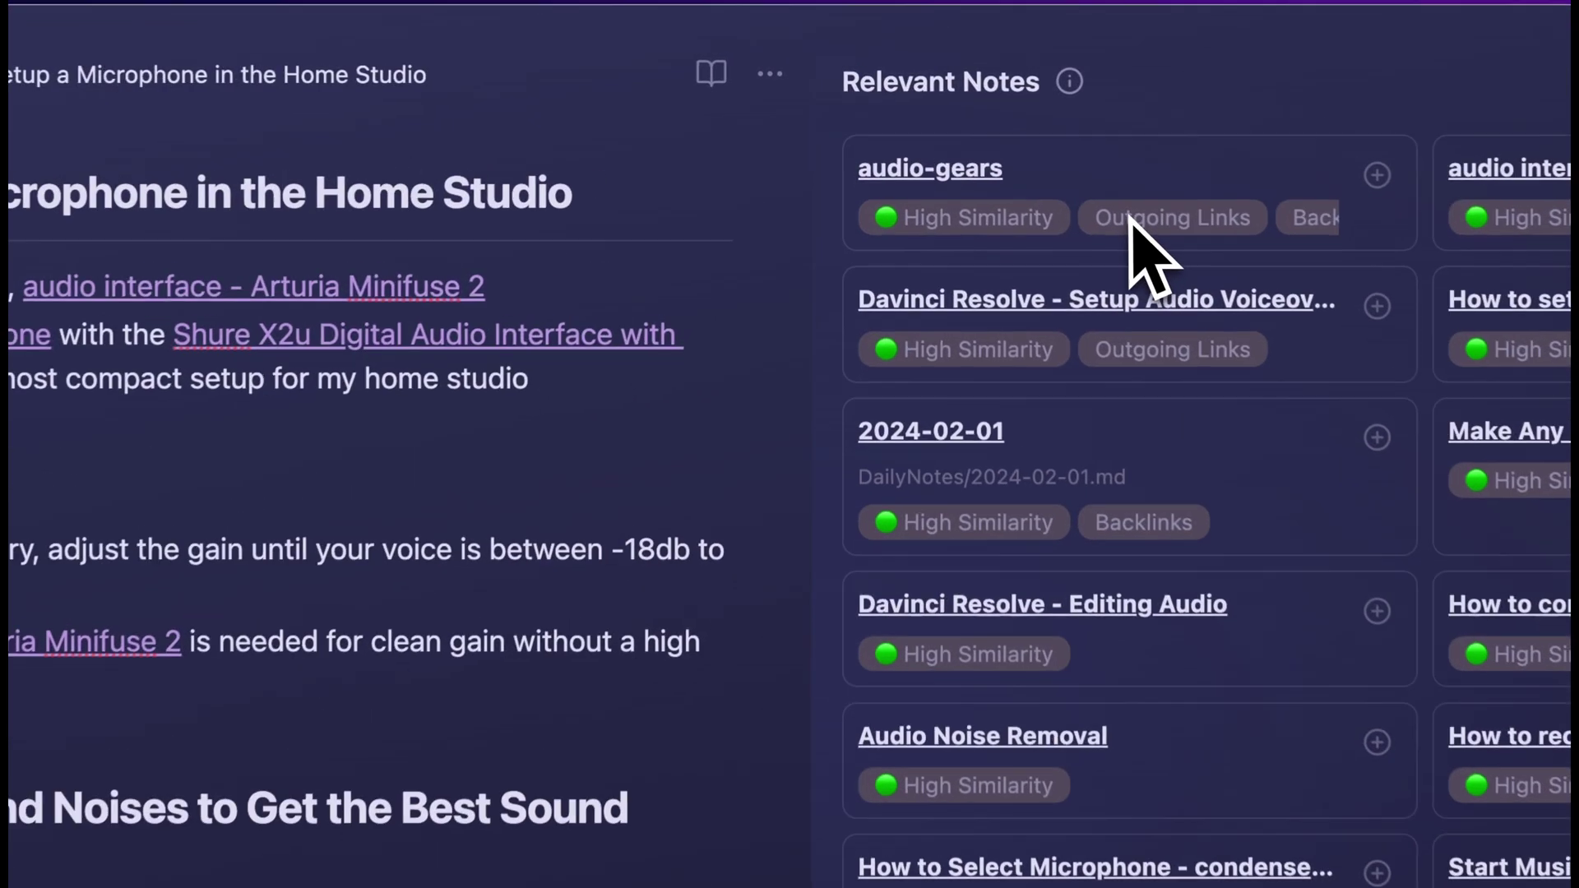
pyautogui.click(983, 174)
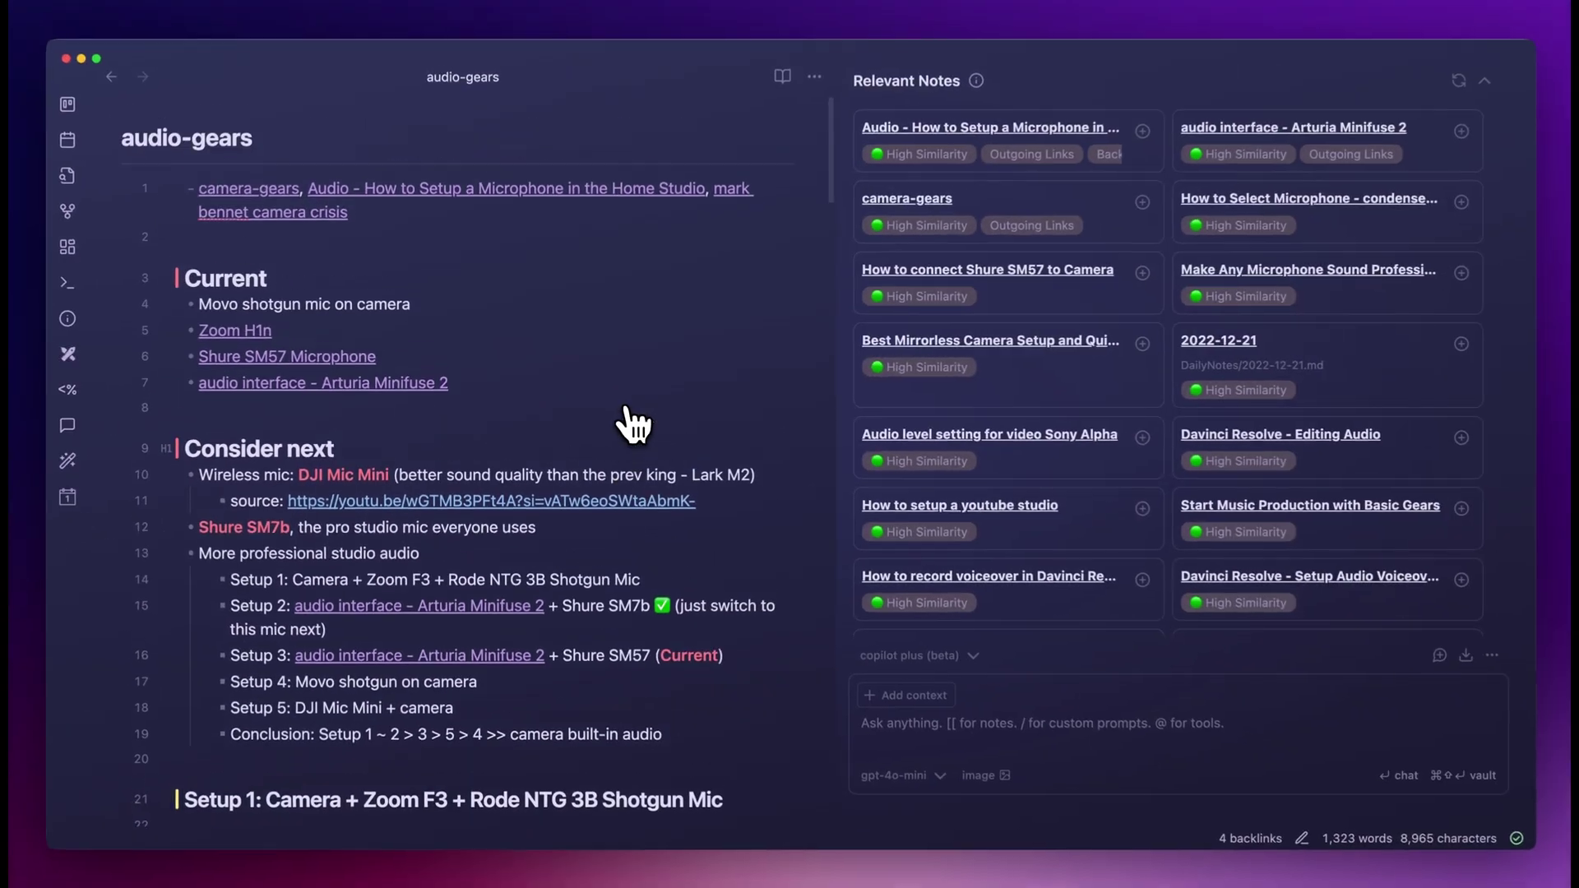
pyautogui.scroll(-4, 632, 423)
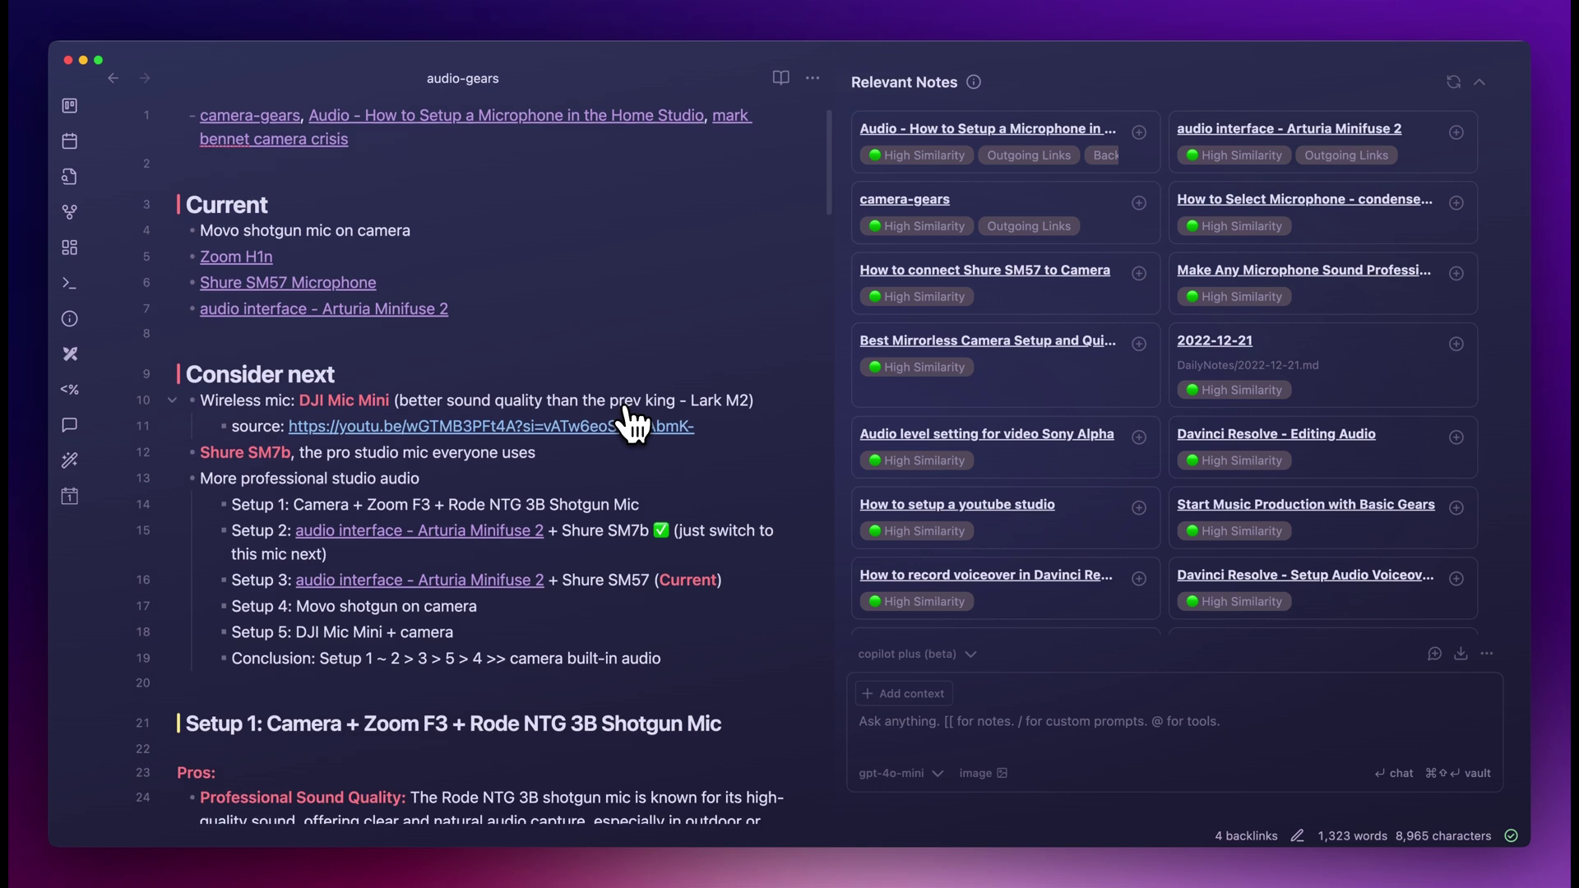
pyautogui.scroll(-5, 631, 423)
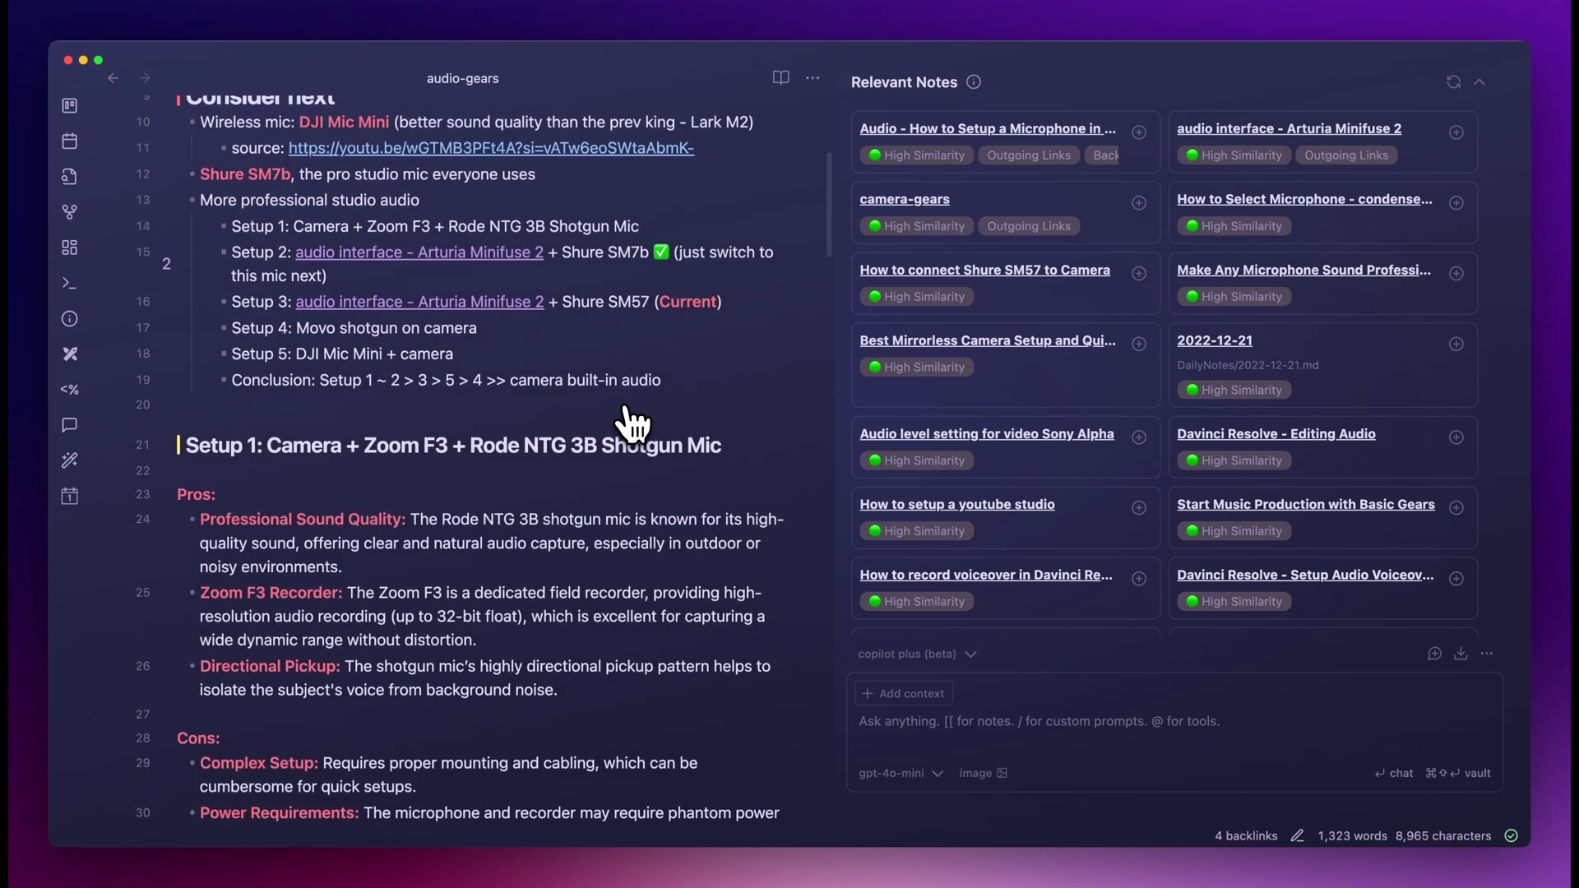
pyautogui.scroll(5, 631, 423)
pyautogui.scroll(-4, 631, 424)
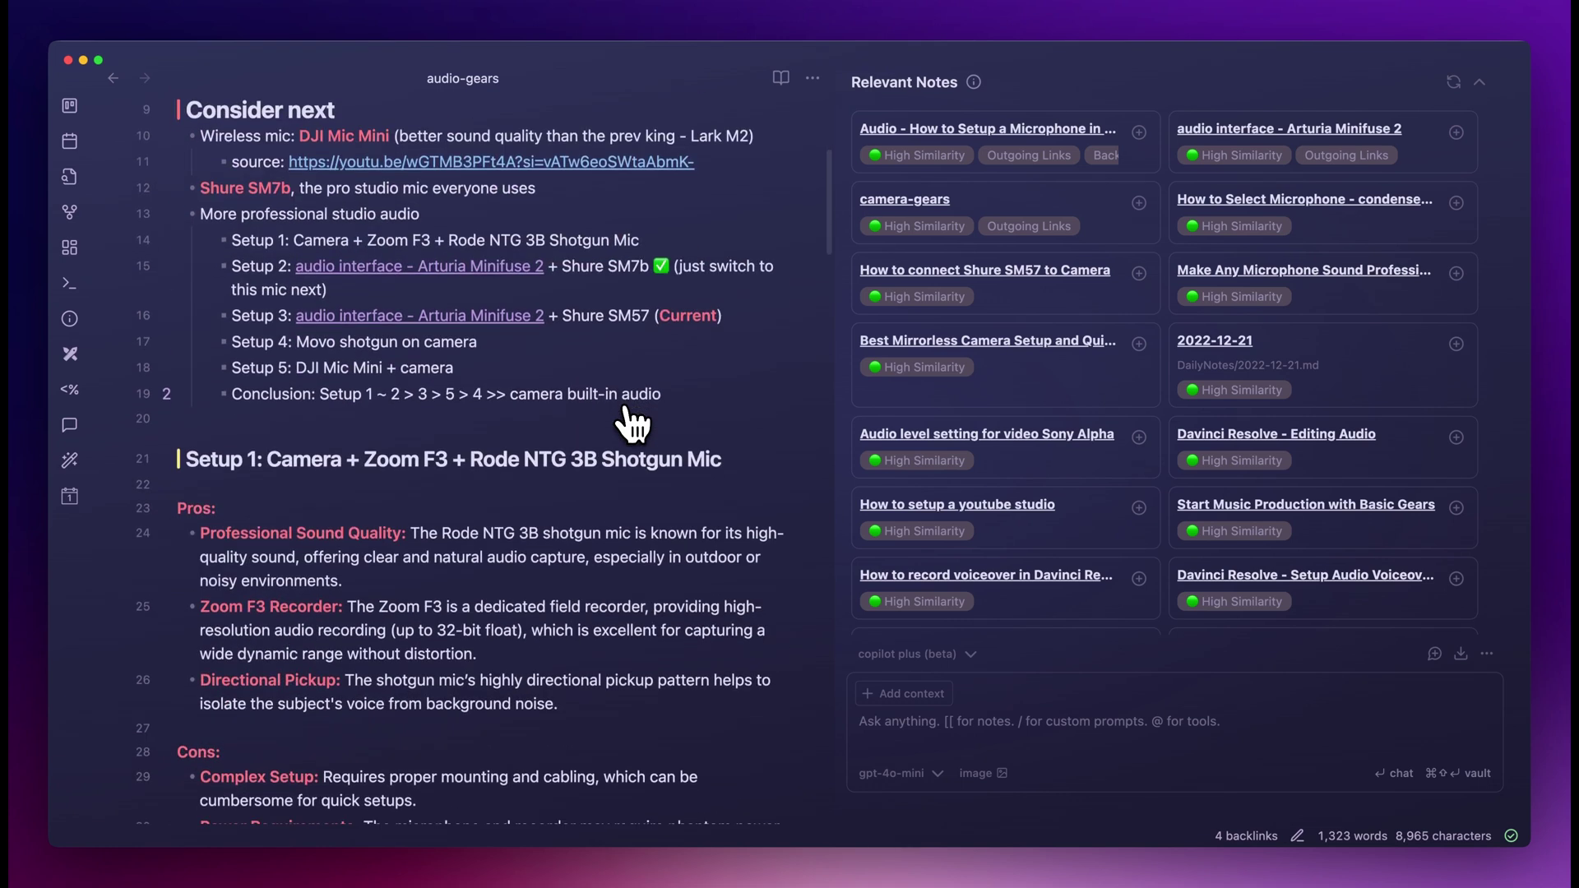
pyautogui.scroll(-5, 632, 423)
pyautogui.scroll(-3, 631, 424)
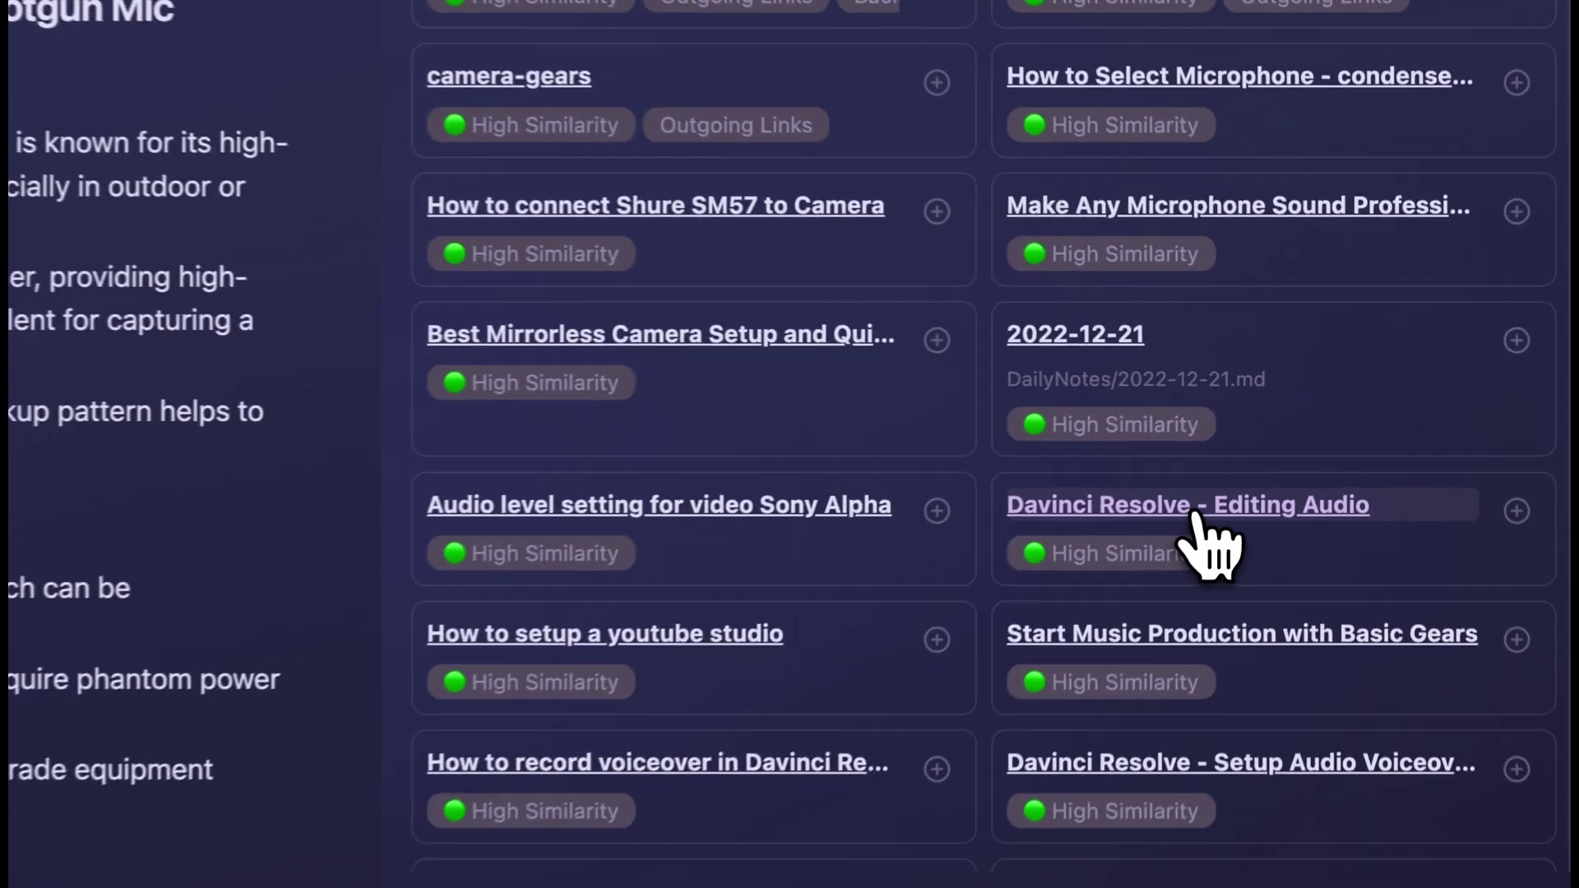
# Step: Open the related note "Davinci Resolve - Editing Audio" and review its level and noise reduction sections
pyautogui.click(1194, 514)
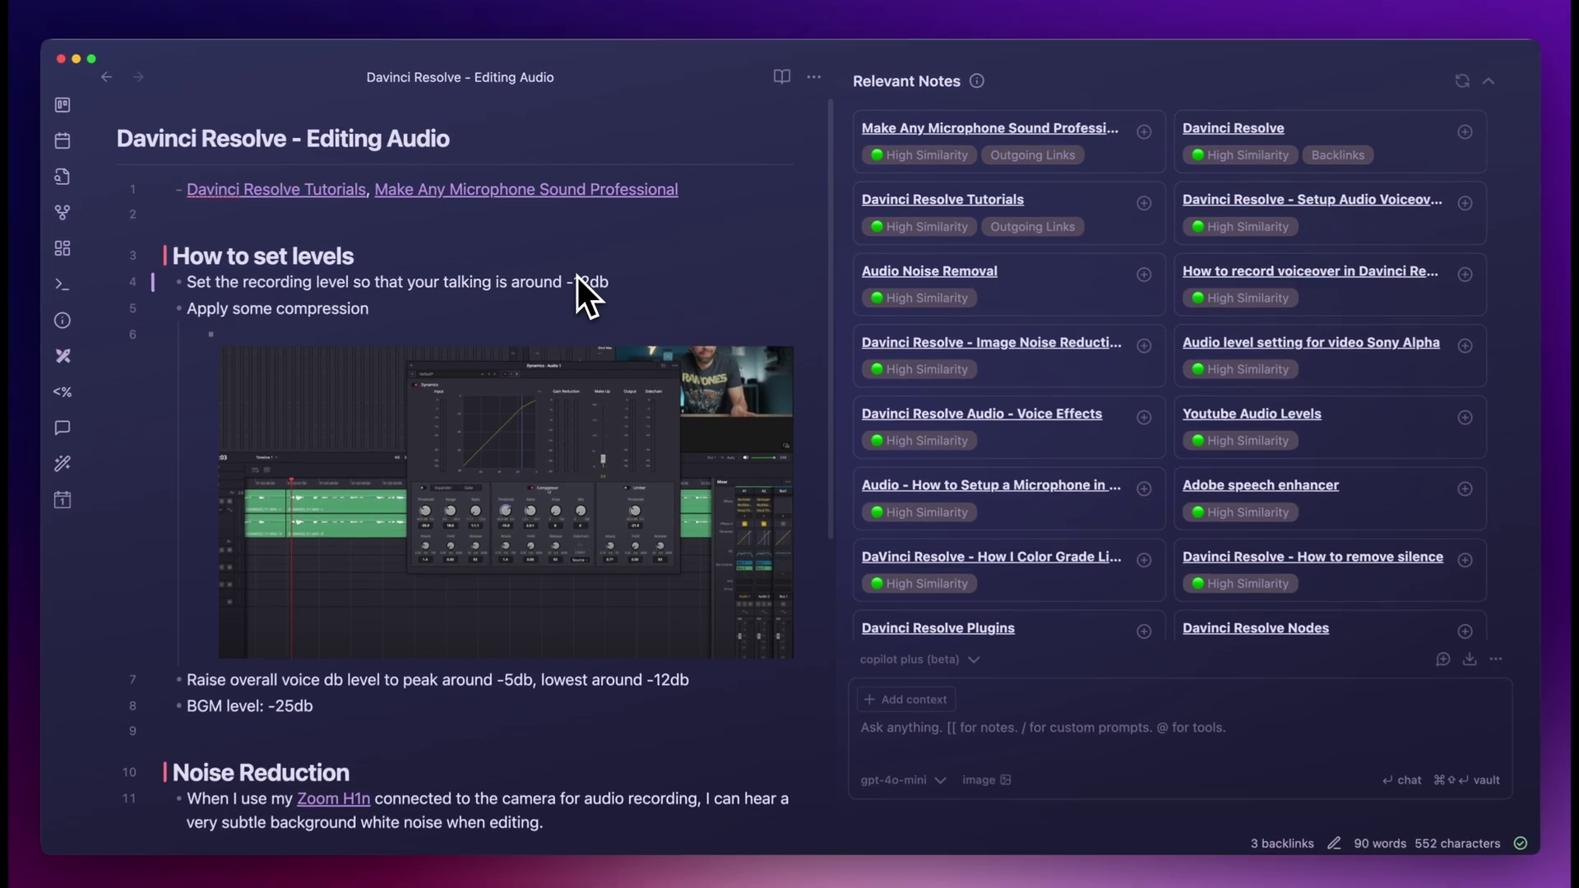
pyautogui.scroll(-3, 579, 274)
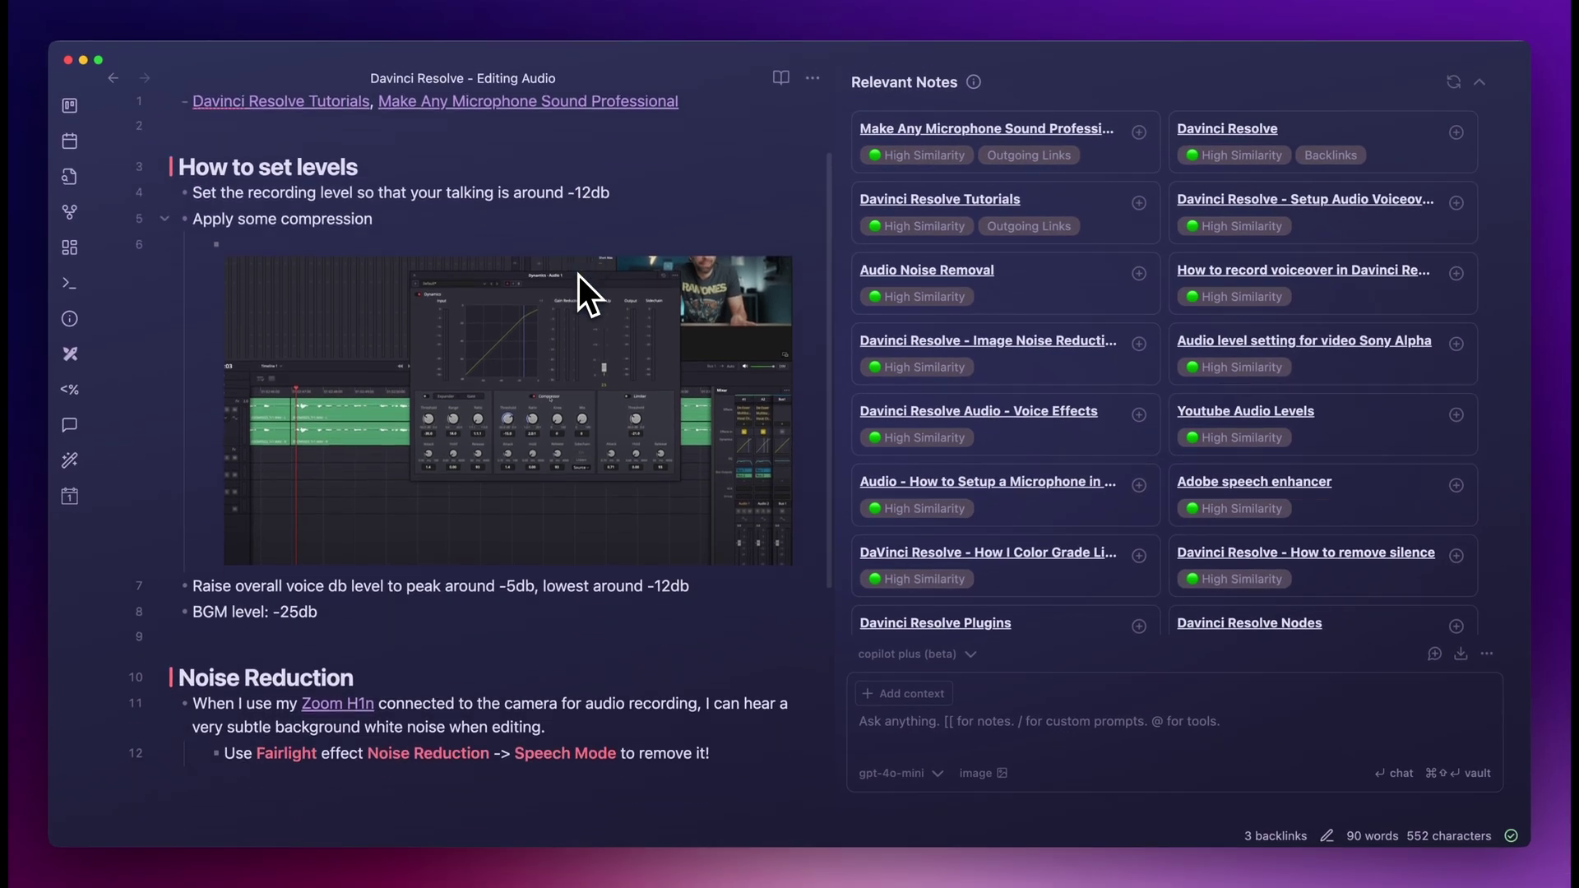
pyautogui.scroll(3, 579, 274)
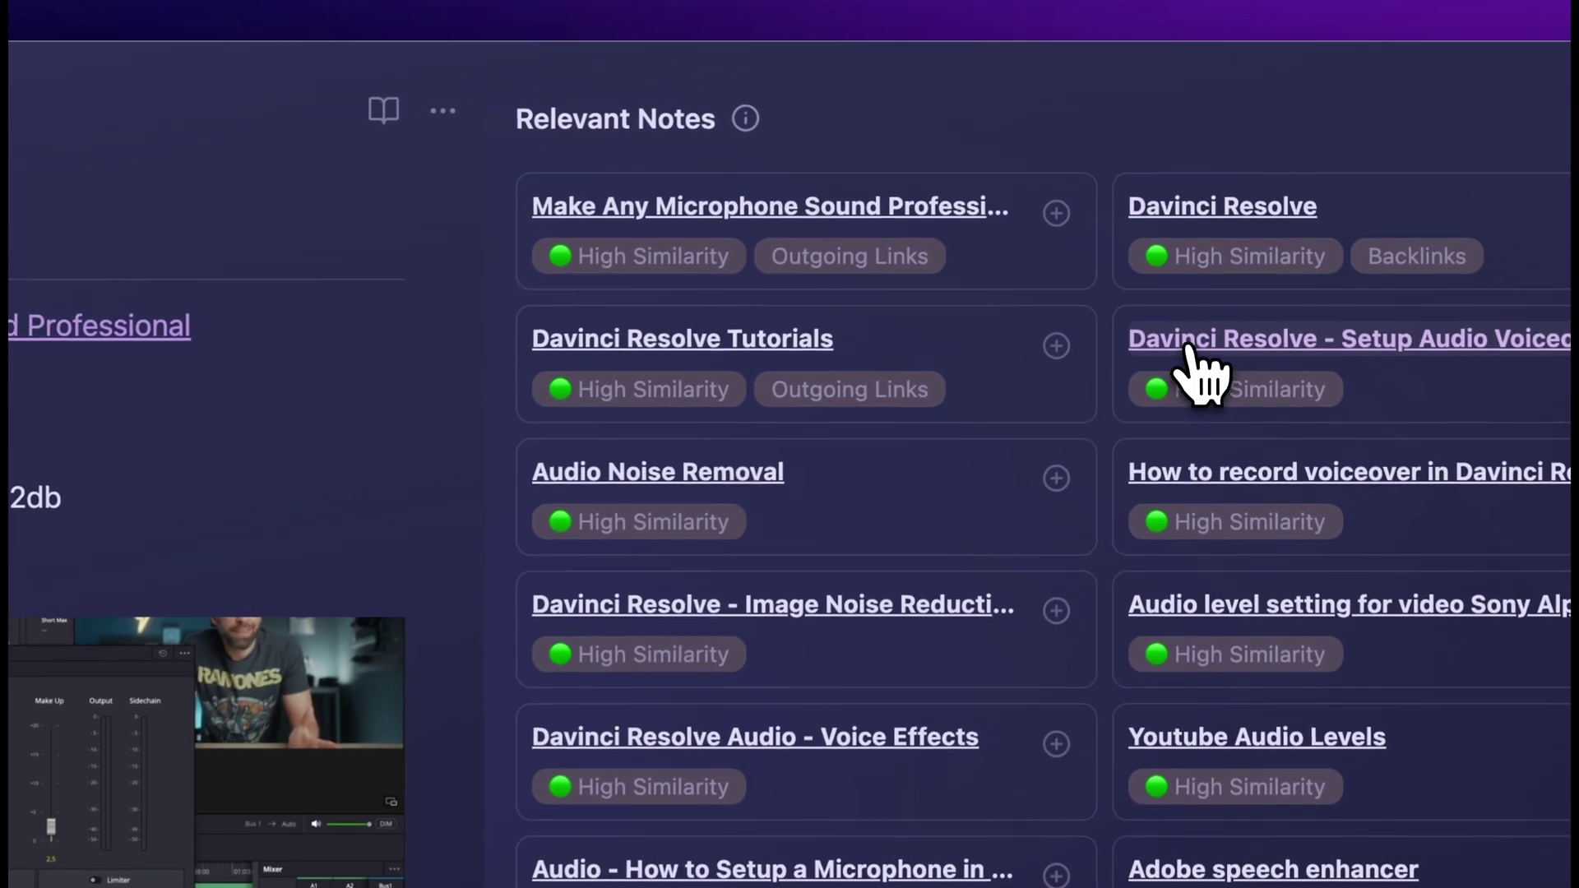
# Step: Open the related note "Davinci Resolve - Setup Audio Voiceover in Fairlight" and read its EQ, compression and De-Esser steps
pyautogui.click(1209, 201)
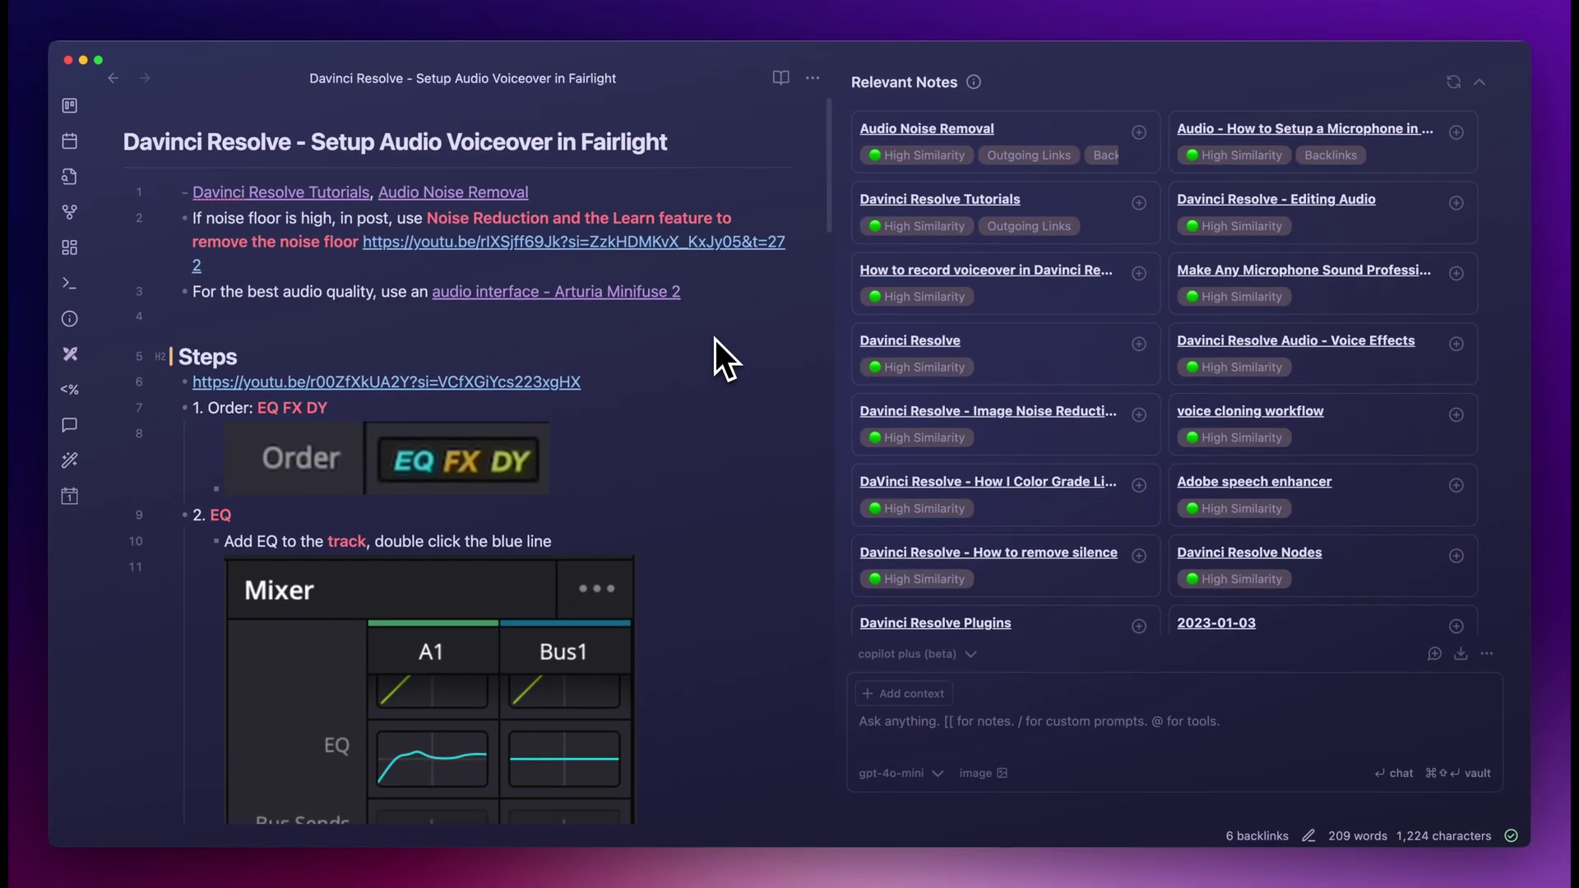
pyautogui.scroll(-1, 715, 340)
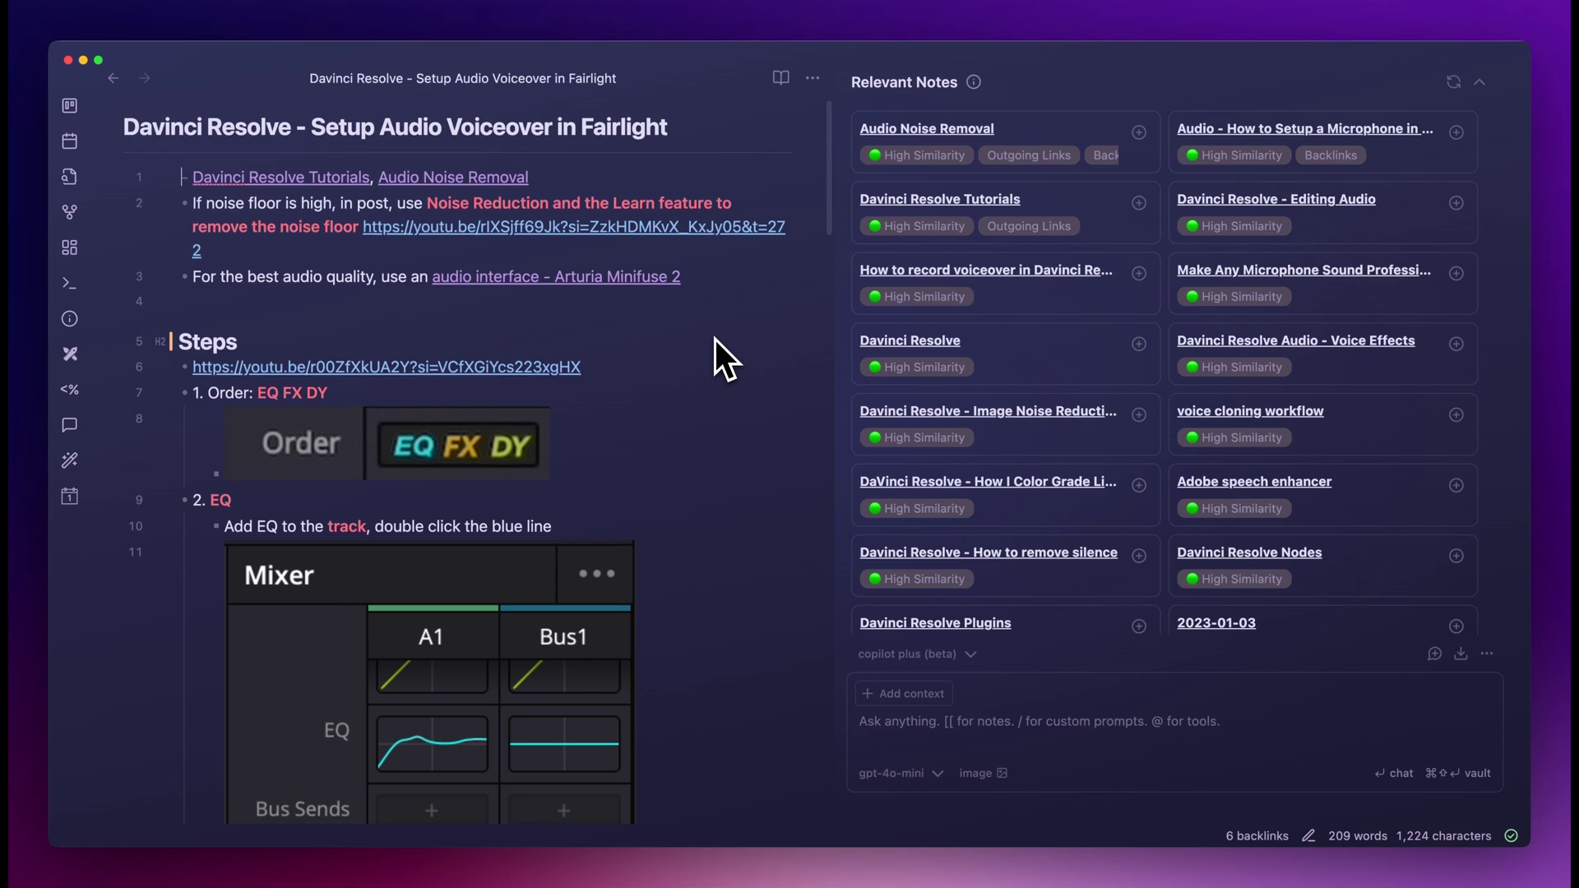
pyautogui.scroll(-3, 715, 340)
pyautogui.scroll(-8, 714, 338)
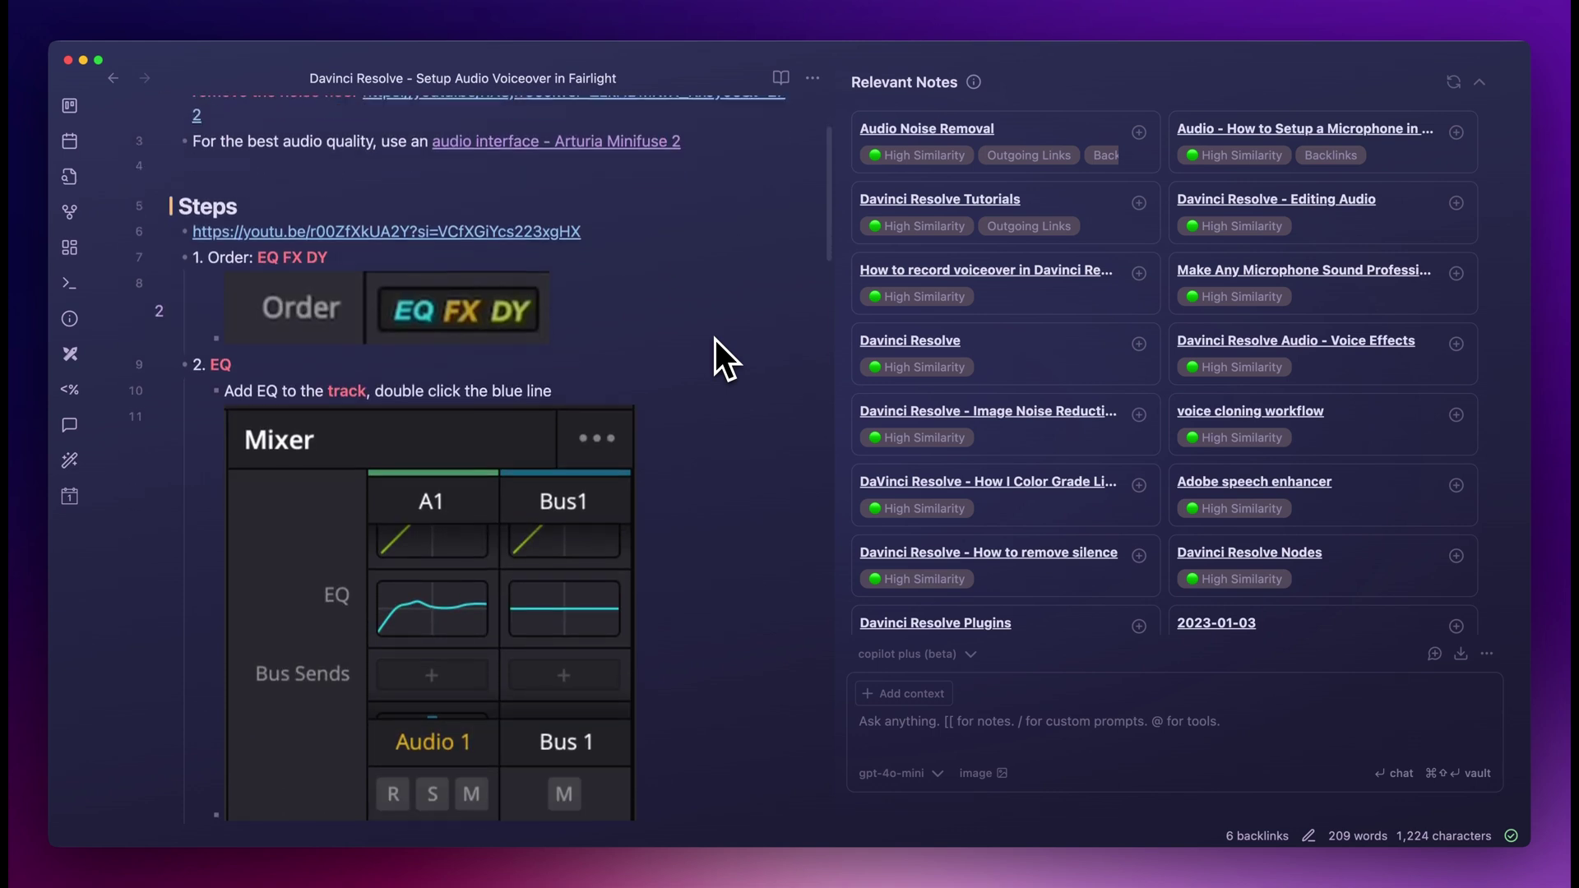
pyautogui.scroll(-10, 714, 338)
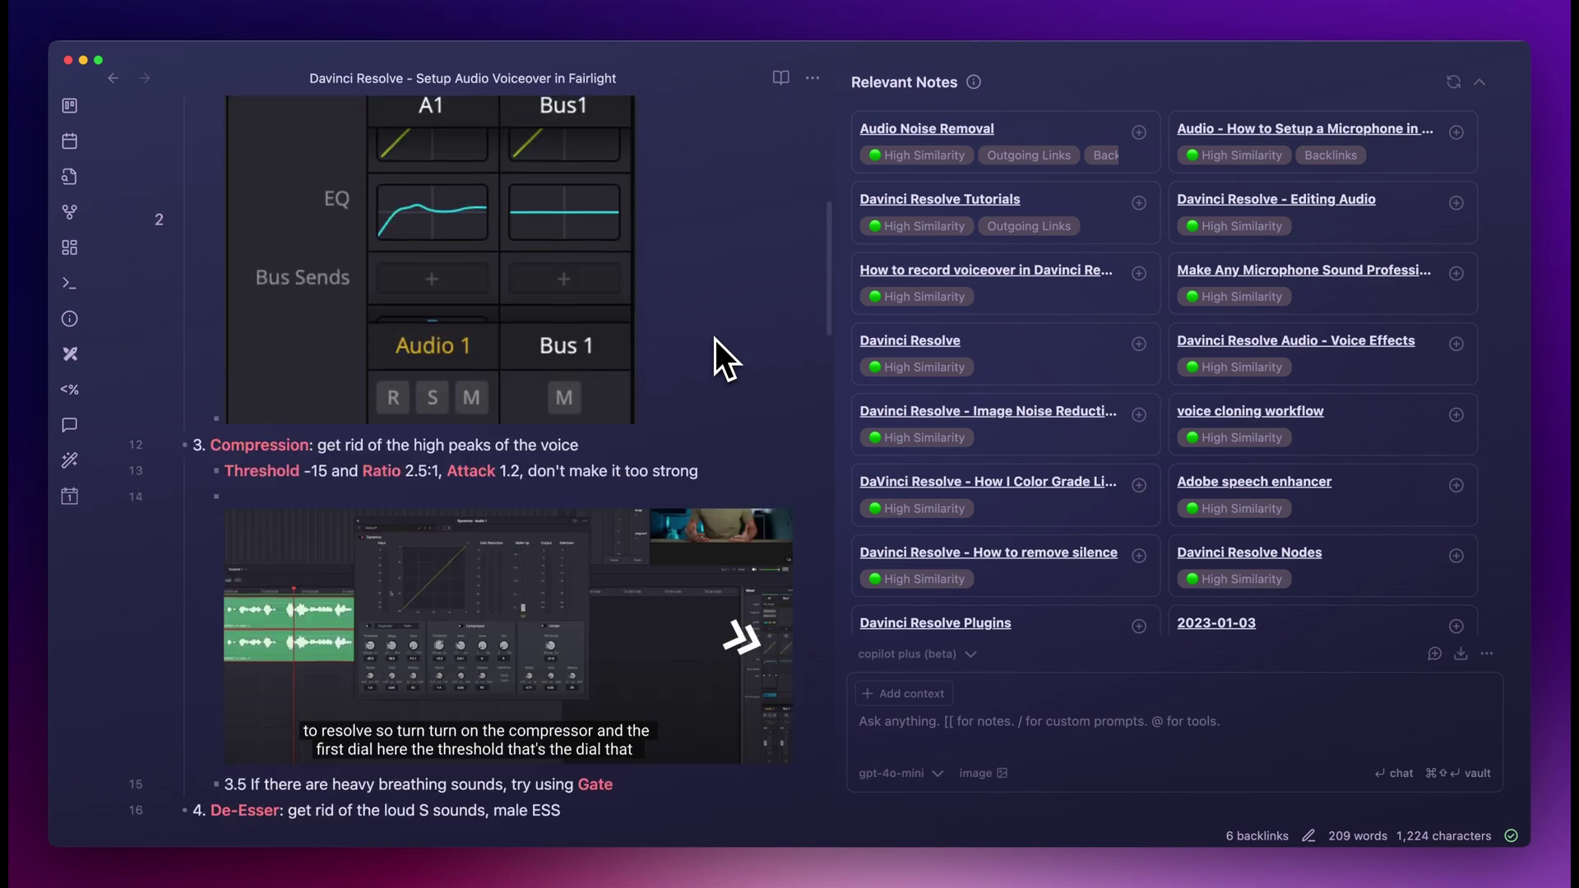
pyautogui.scroll(-10, 714, 339)
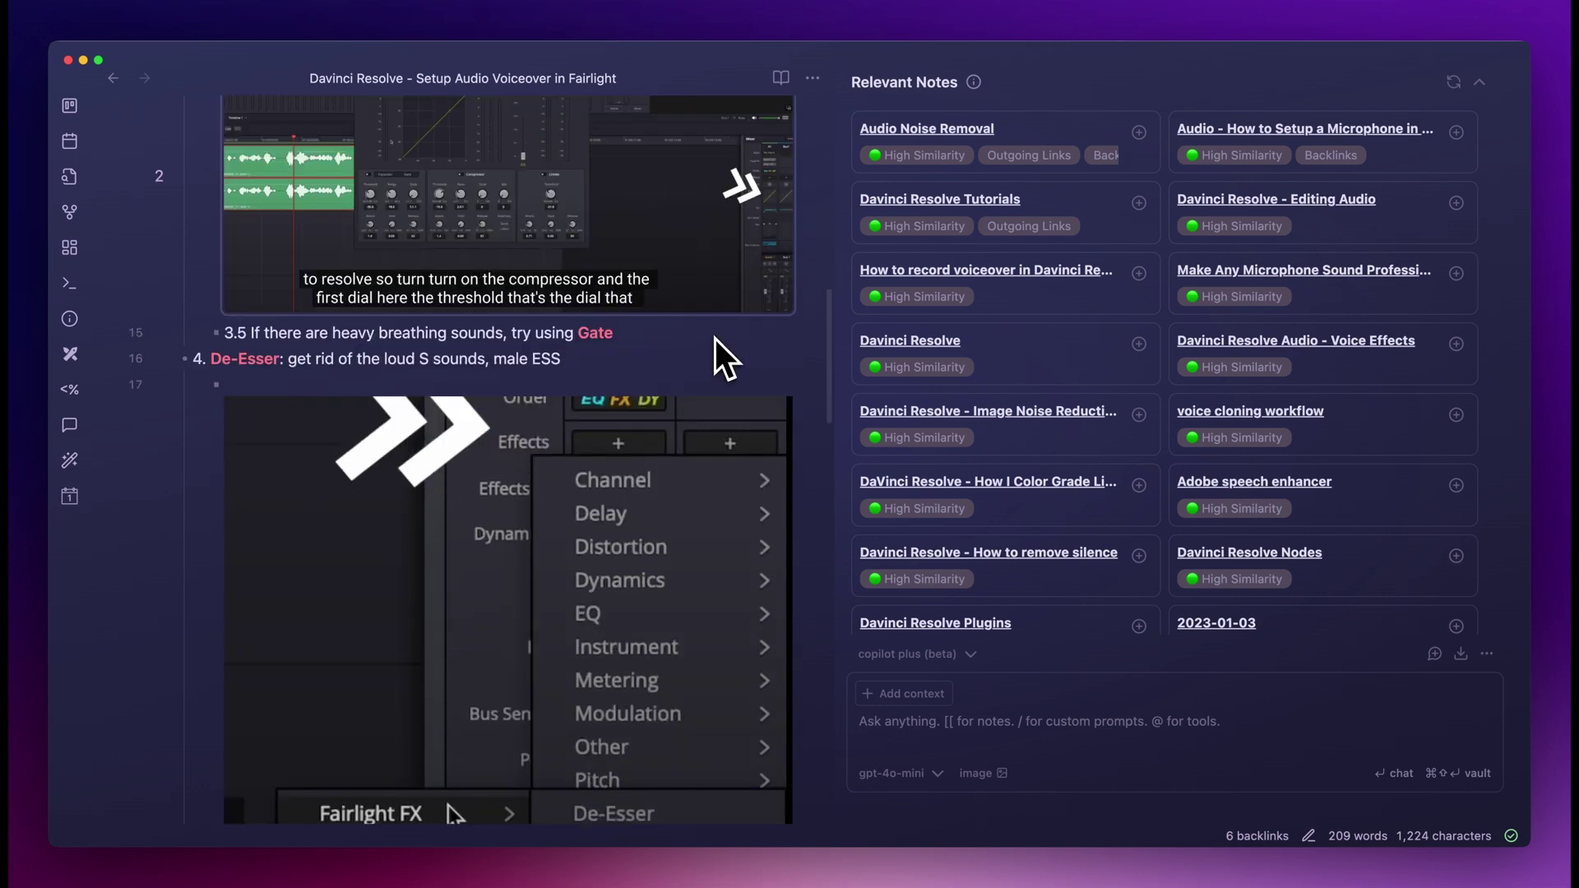
pyautogui.scroll(15, 714, 339)
pyautogui.scroll(15, 714, 339)
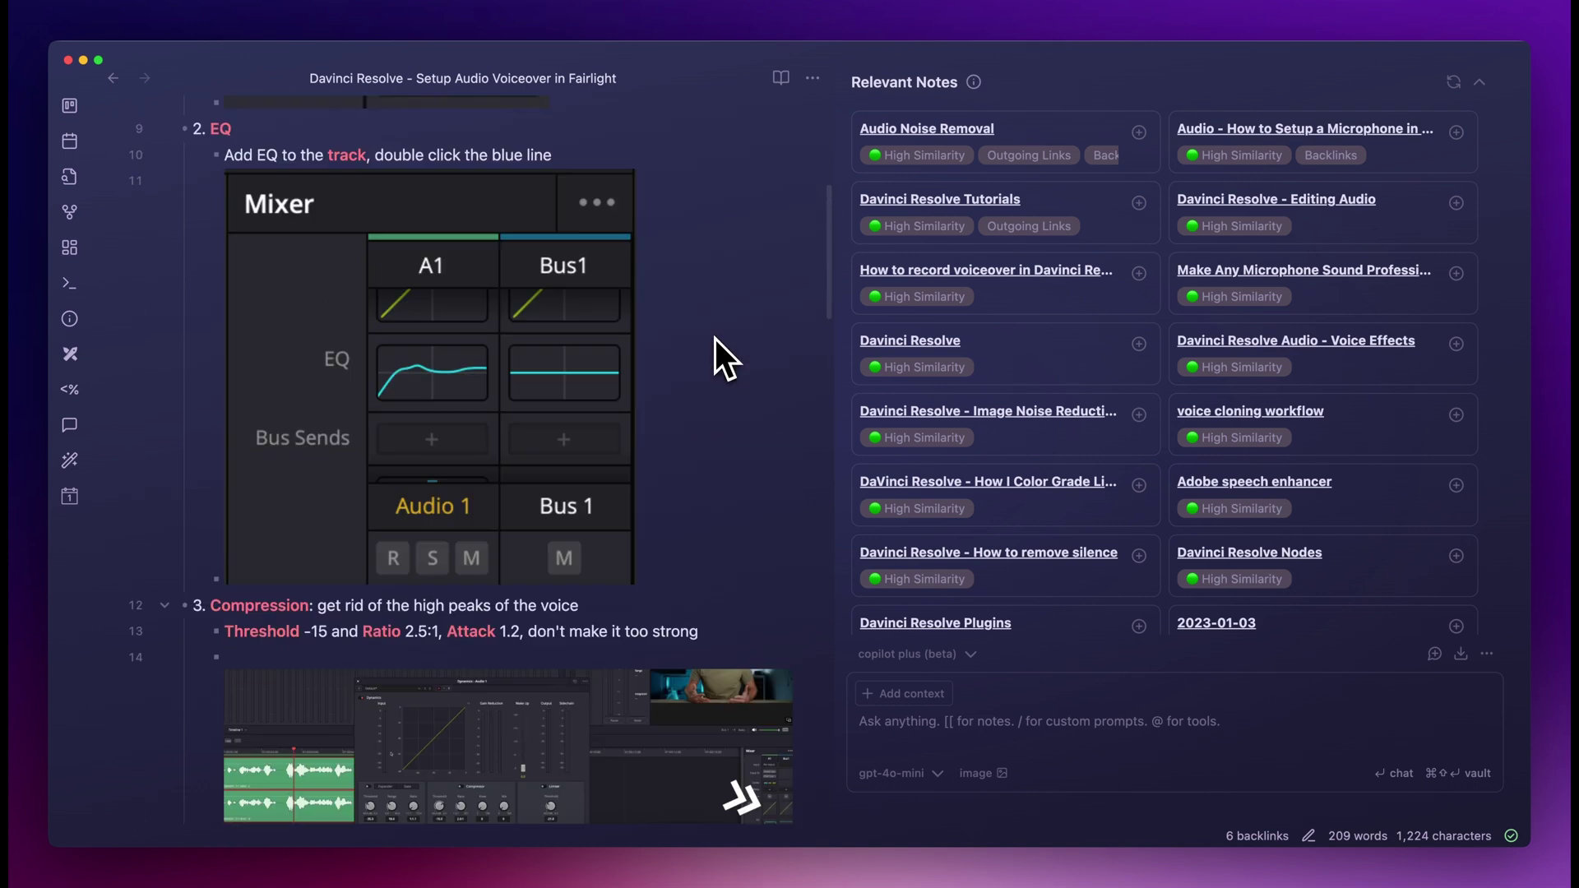
# Step: Check the related Audio Noise Removal note, go back, and open the note on making any microphone sound professional
pyautogui.click(921, 131)
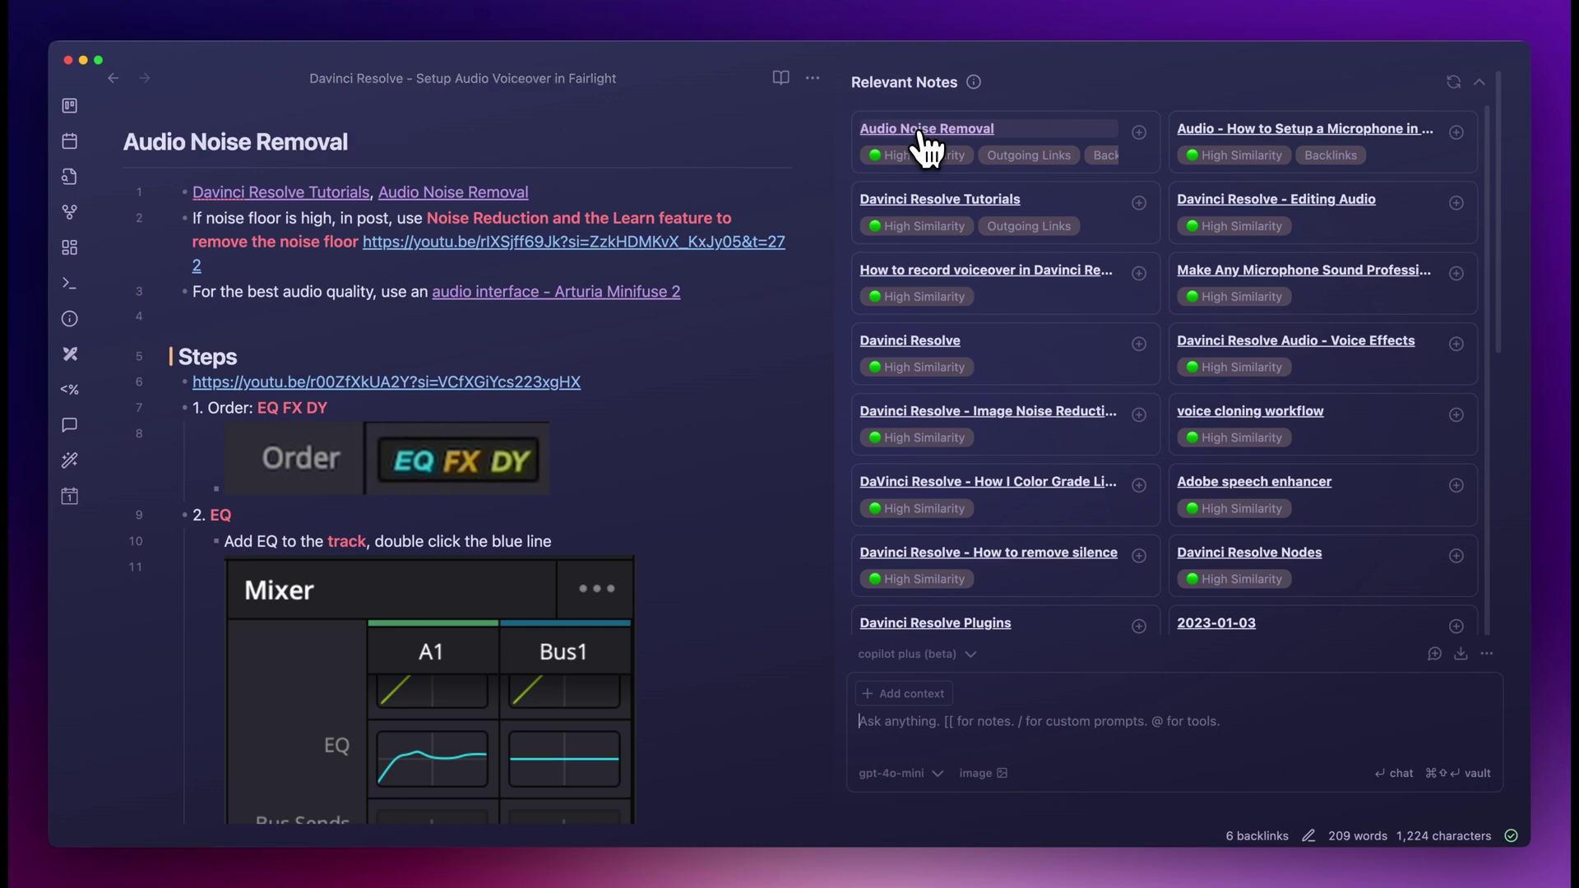
pyautogui.click(113, 78)
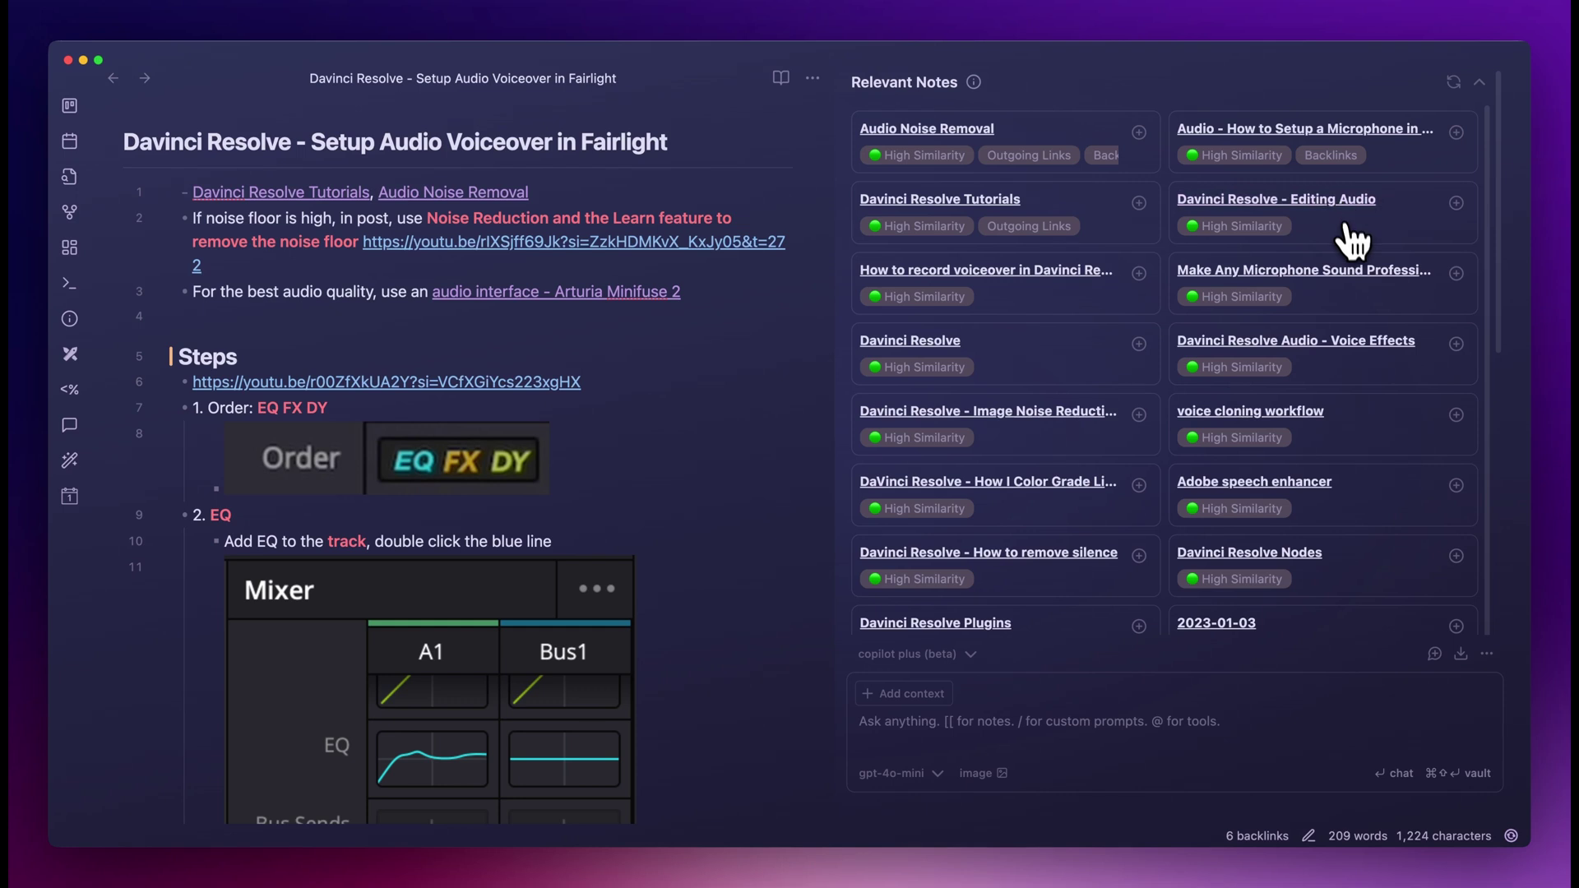
pyautogui.click(1347, 271)
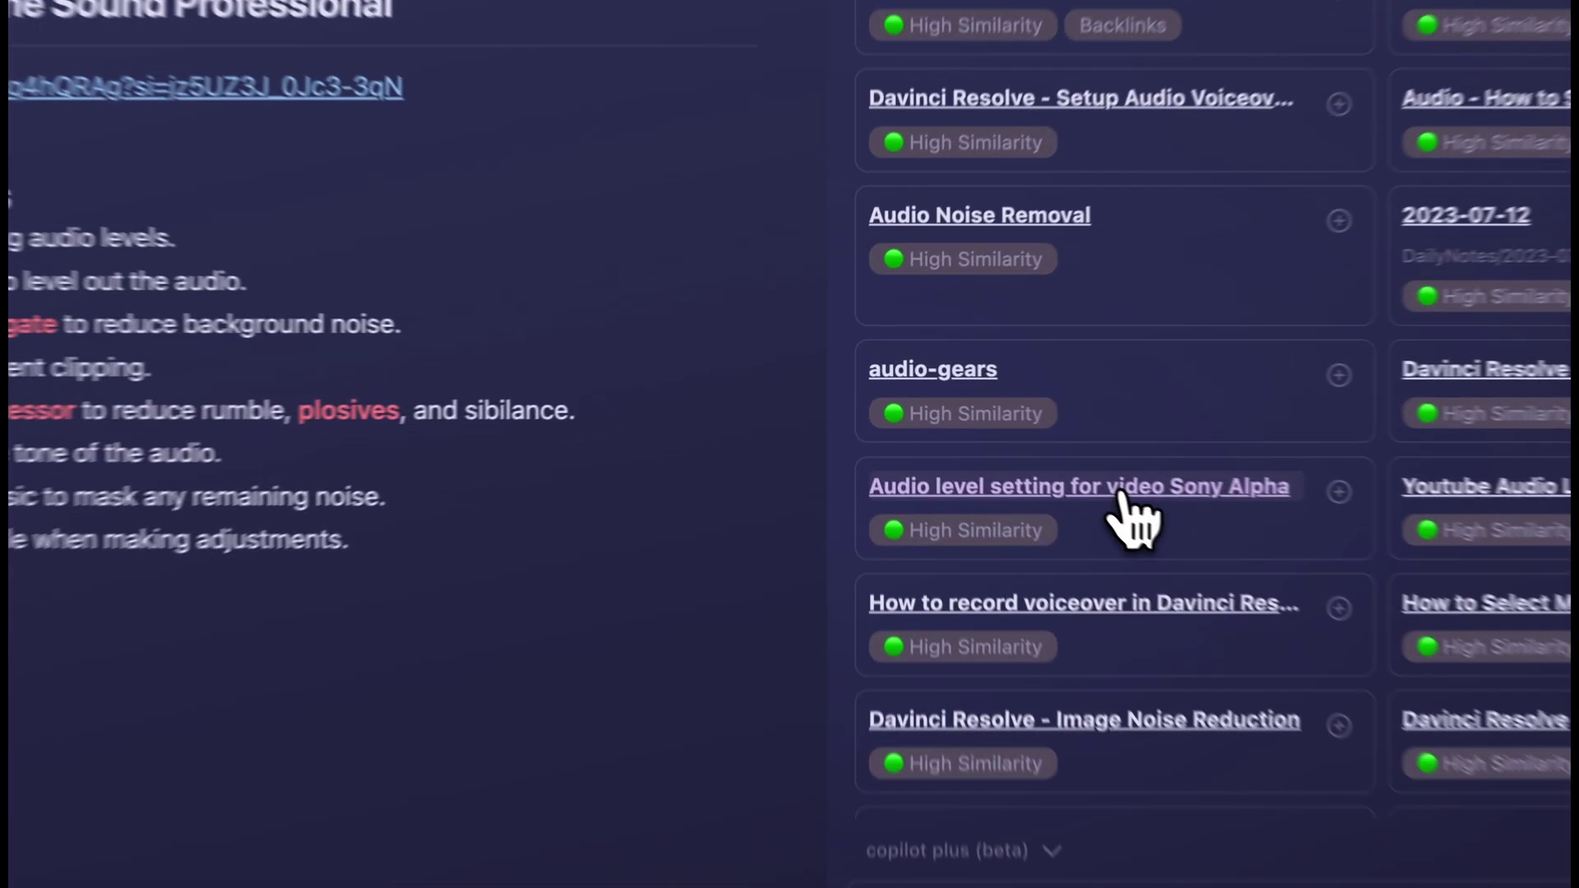
# Step: Open the related note "Audio level setting for video Sony Alpha" and highlight its average recording level line
pyautogui.click(1122, 494)
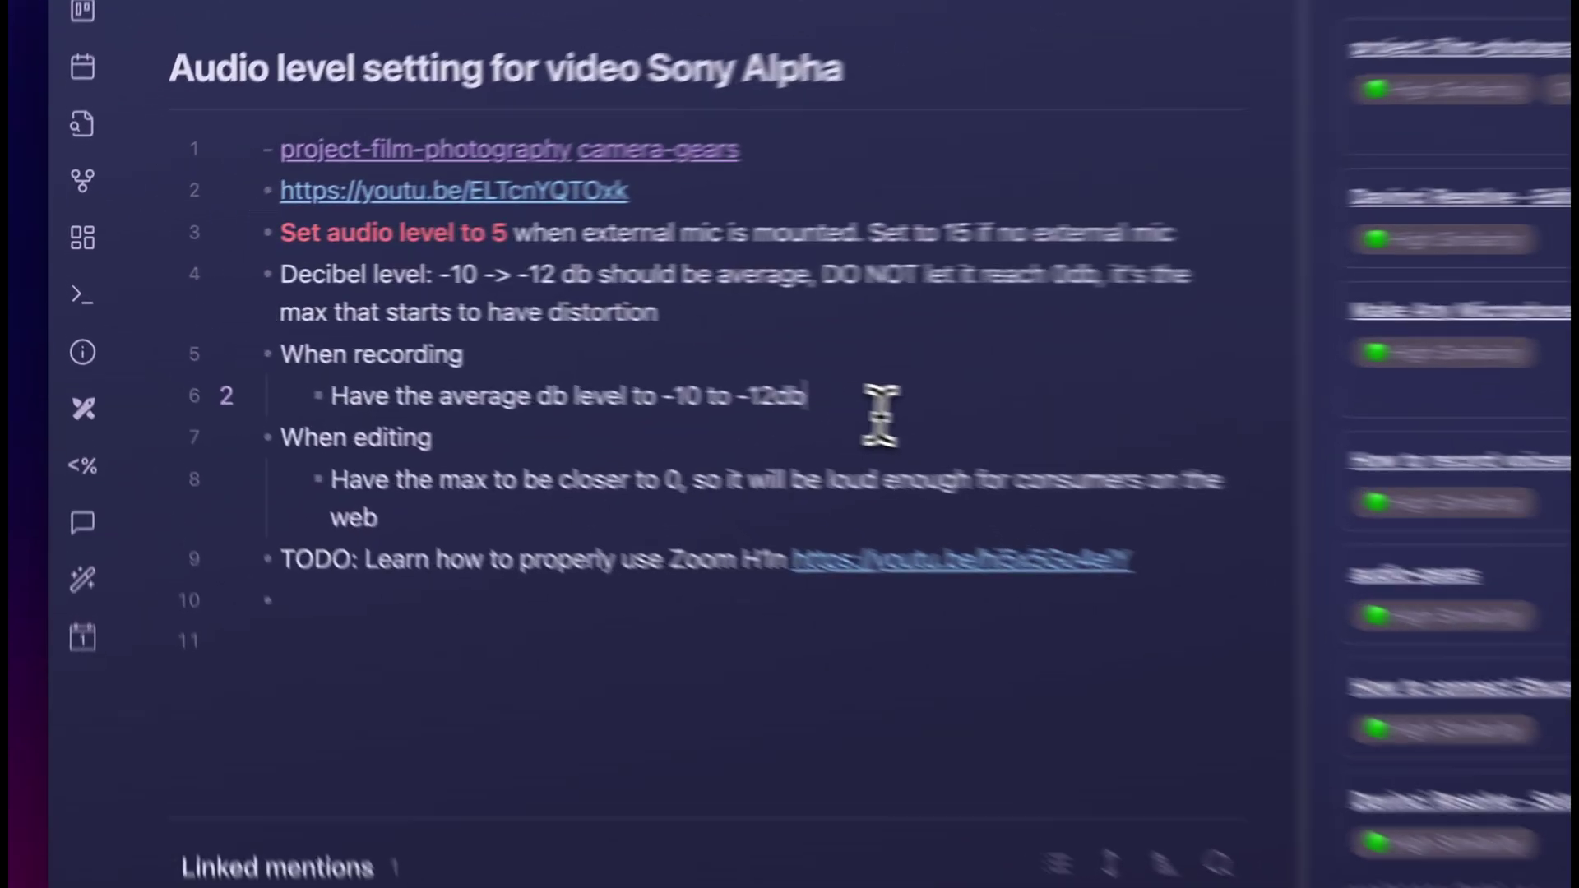
pyautogui.click(132, 345)
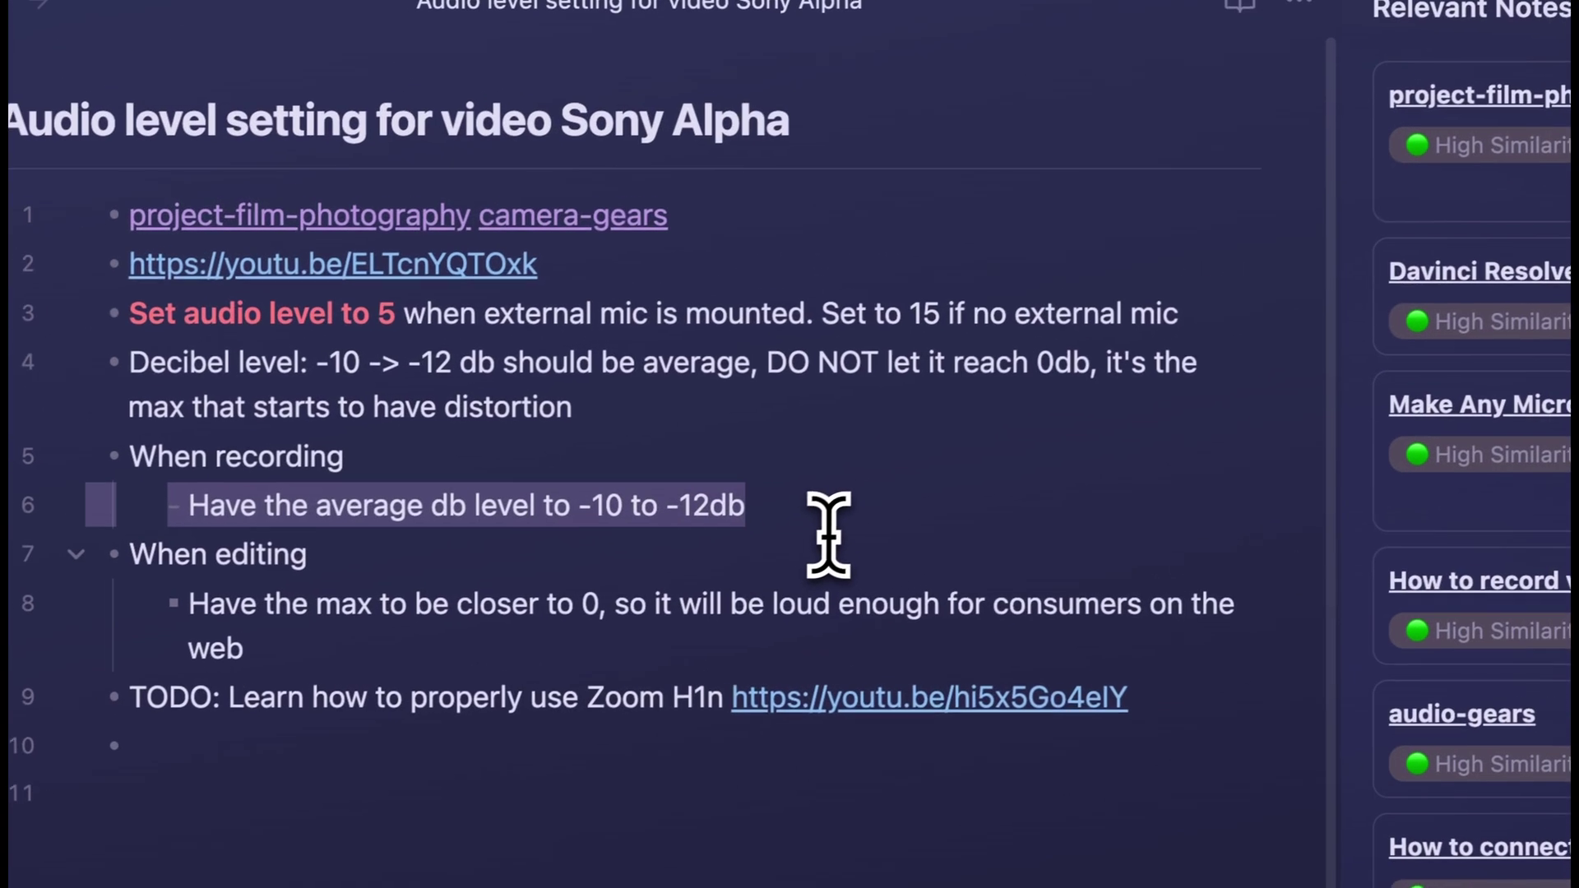
pyautogui.click(527, 260)
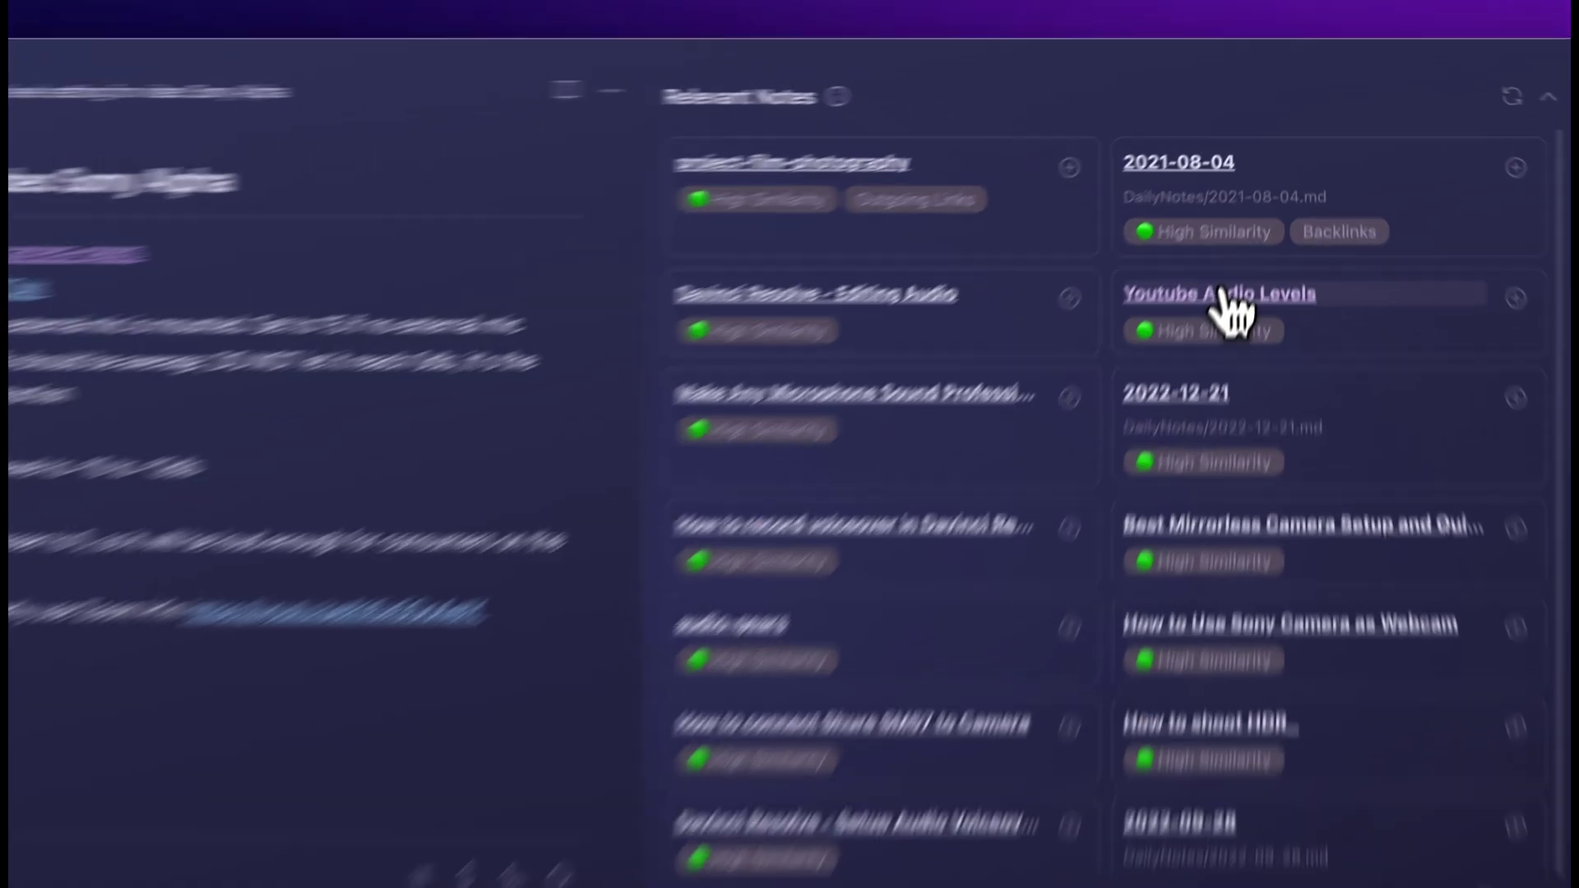
# Step: Open the related Youtube Audio Levels note and highlight its voice, music and sound effects levels
pyautogui.click(1233, 223)
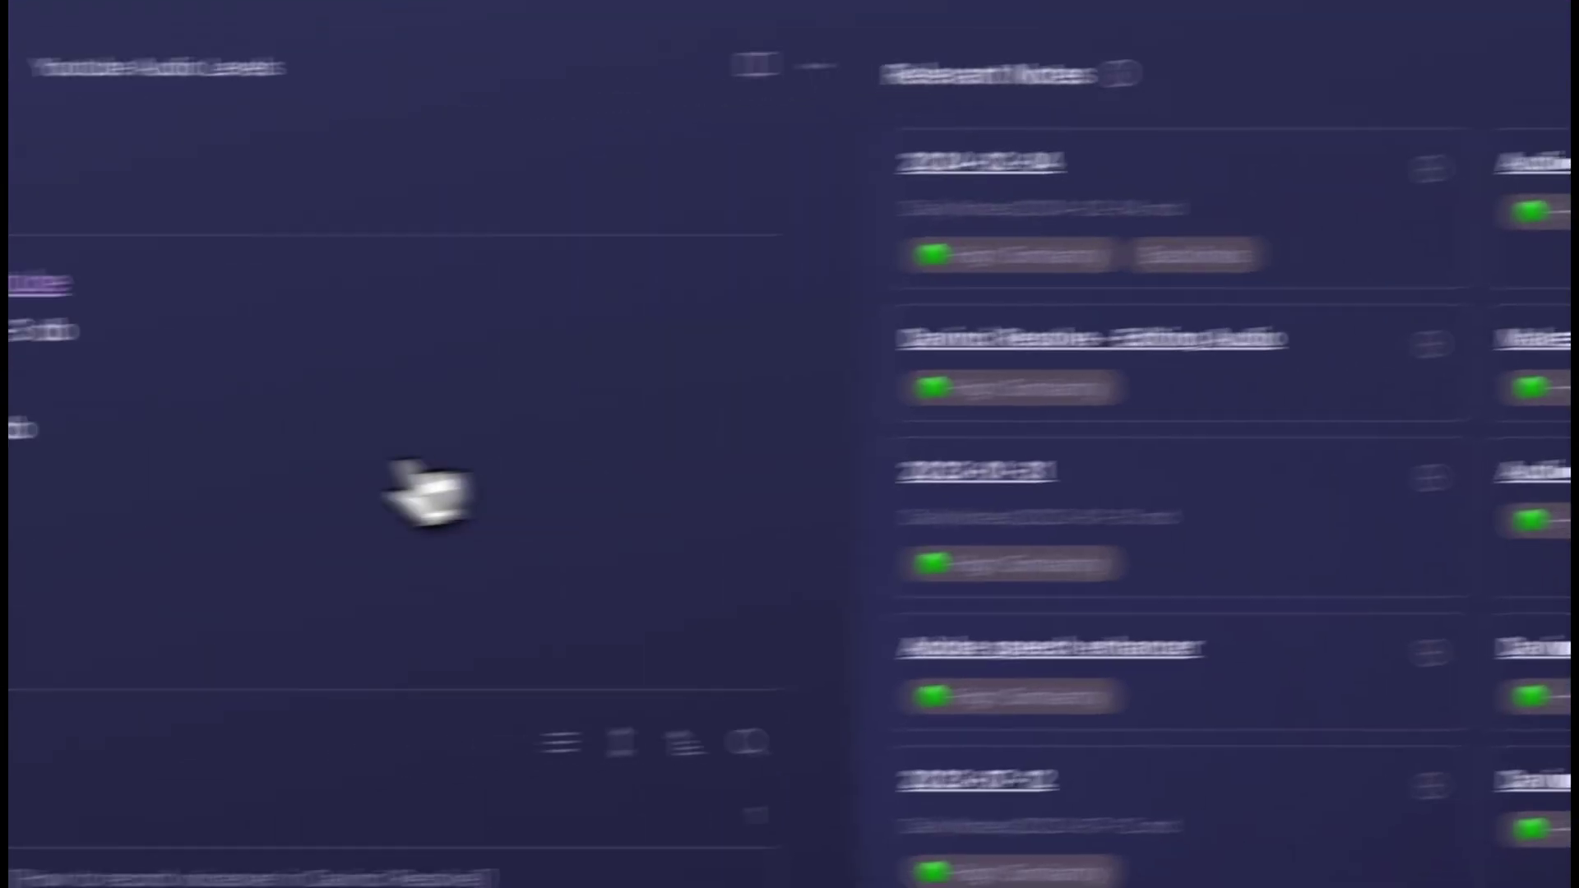
pyautogui.moveTo(427, 494); pyautogui.dragTo(218, 317)
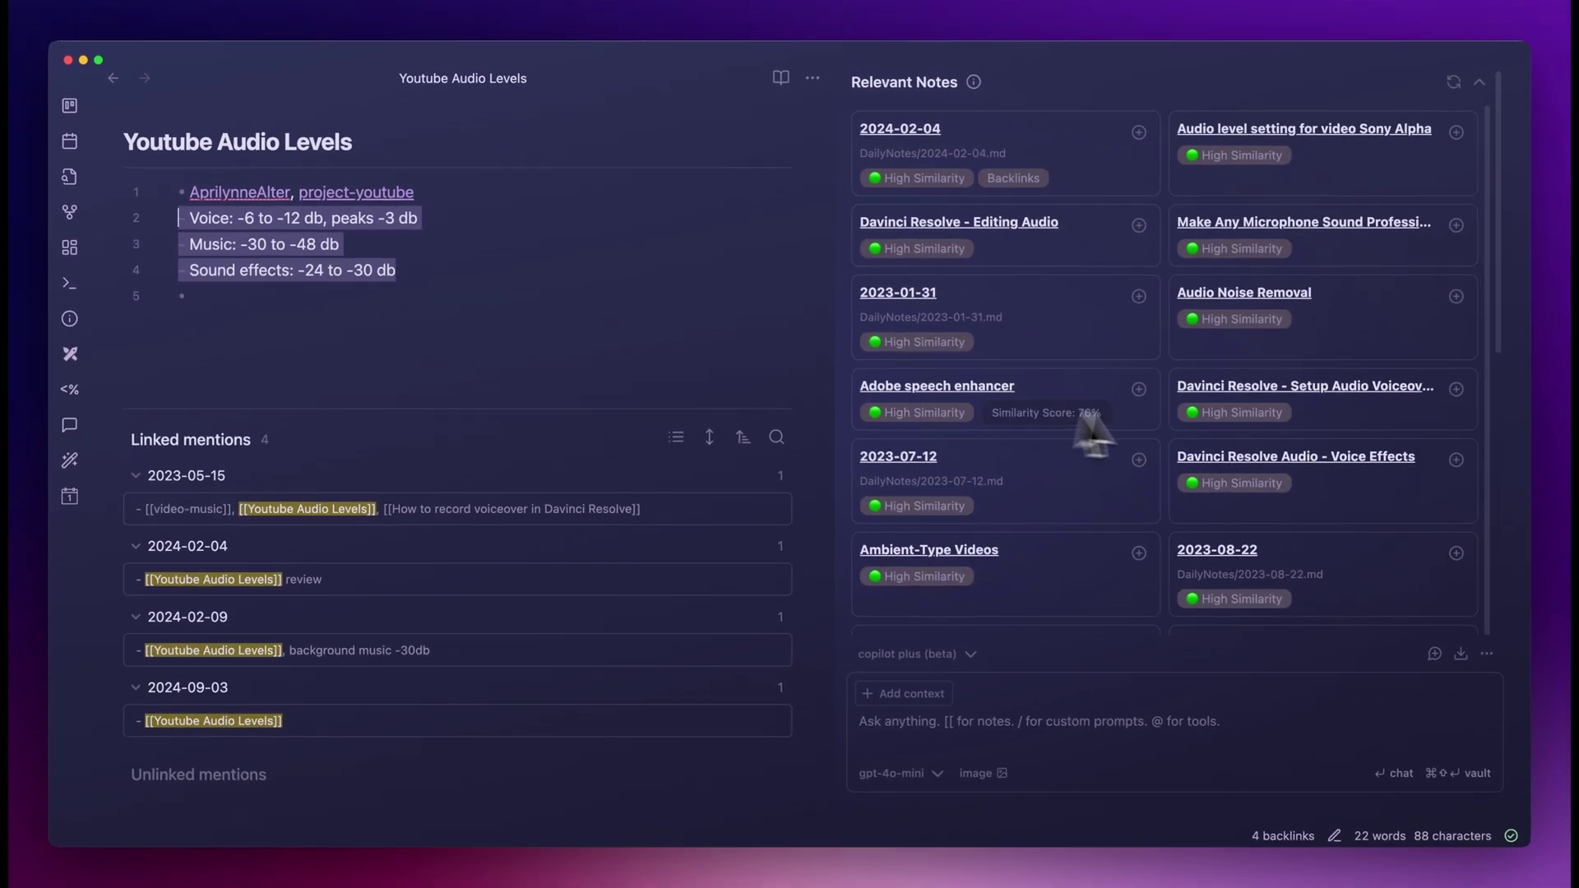
# Step: Look through the notes related to Youtube Audio Levels and go back to the Sony Alpha audio level note
pyautogui.moveTo(1220, 417)
pyautogui.scroll(-3, 1167, 439)
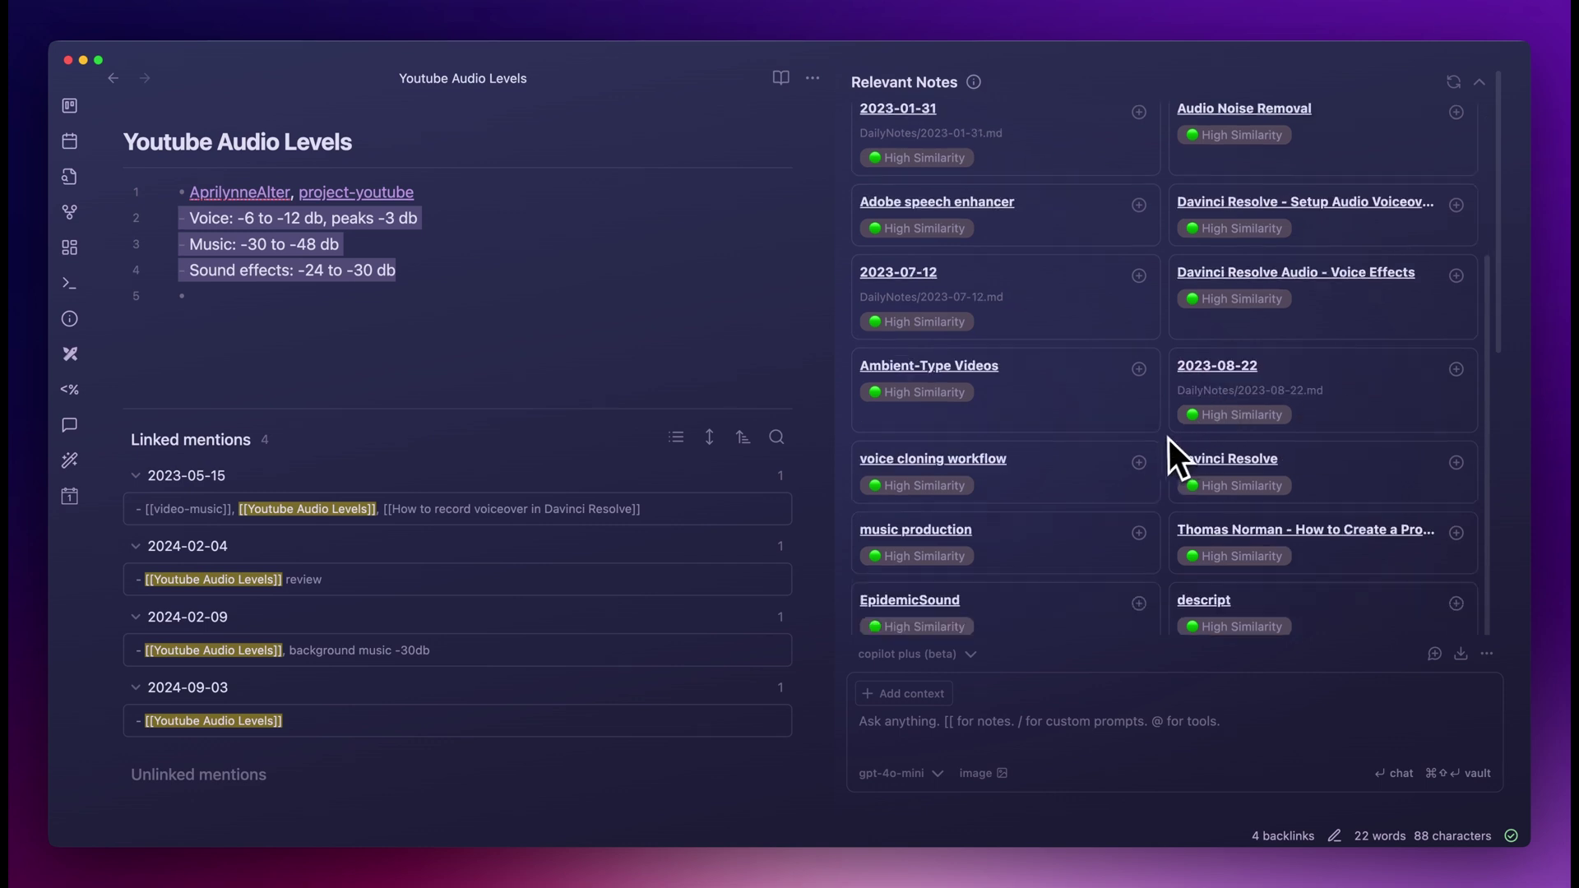
pyautogui.scroll(-6, 1166, 440)
pyautogui.scroll(8, 1166, 441)
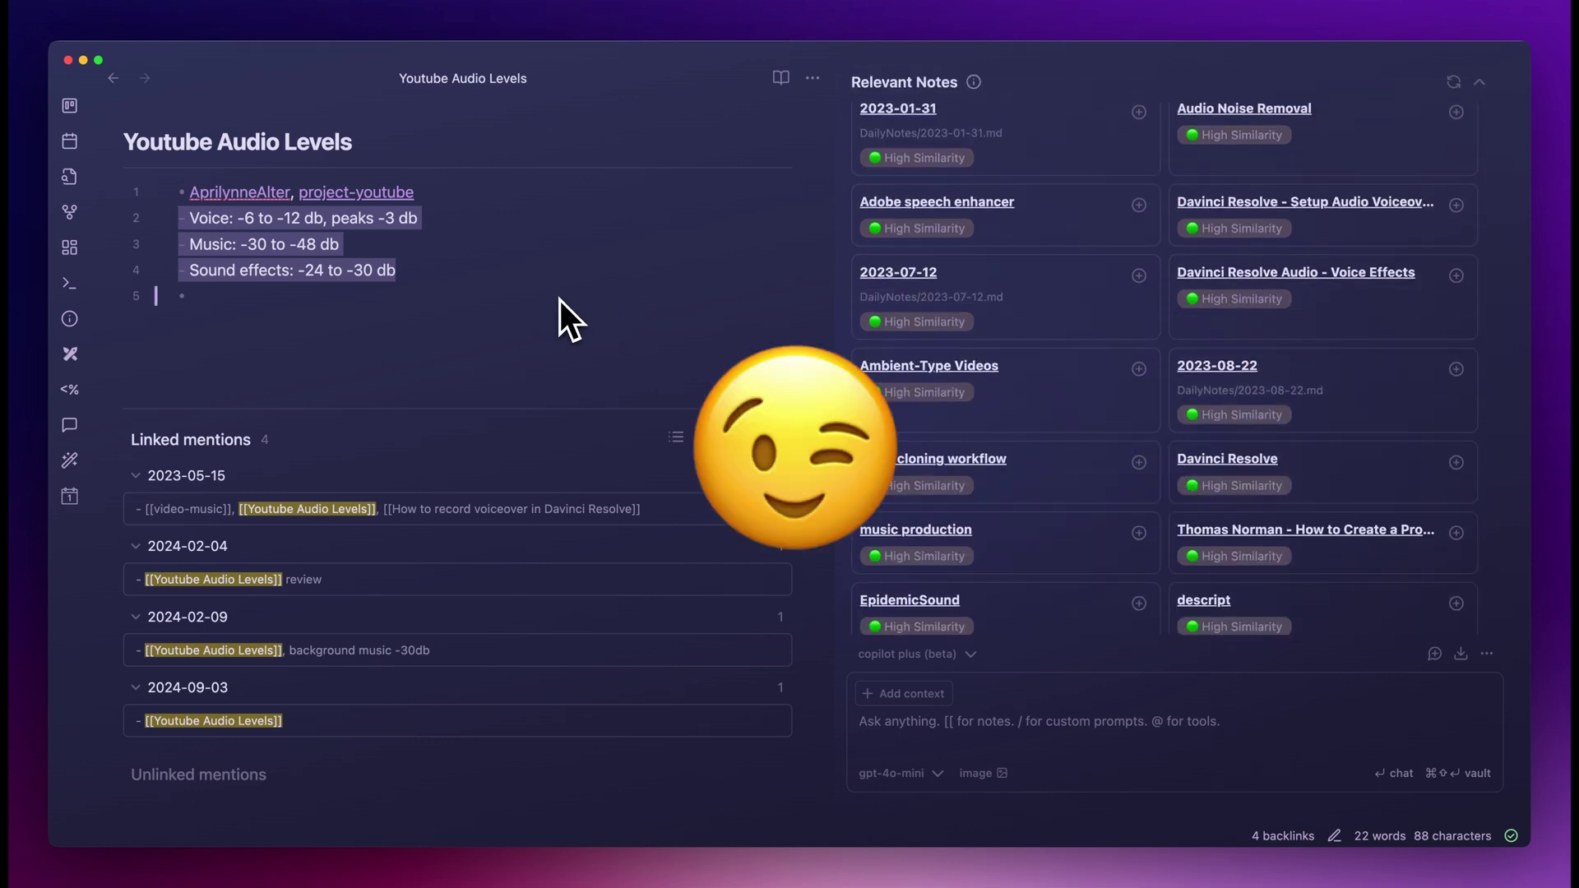
pyautogui.click(123, 80)
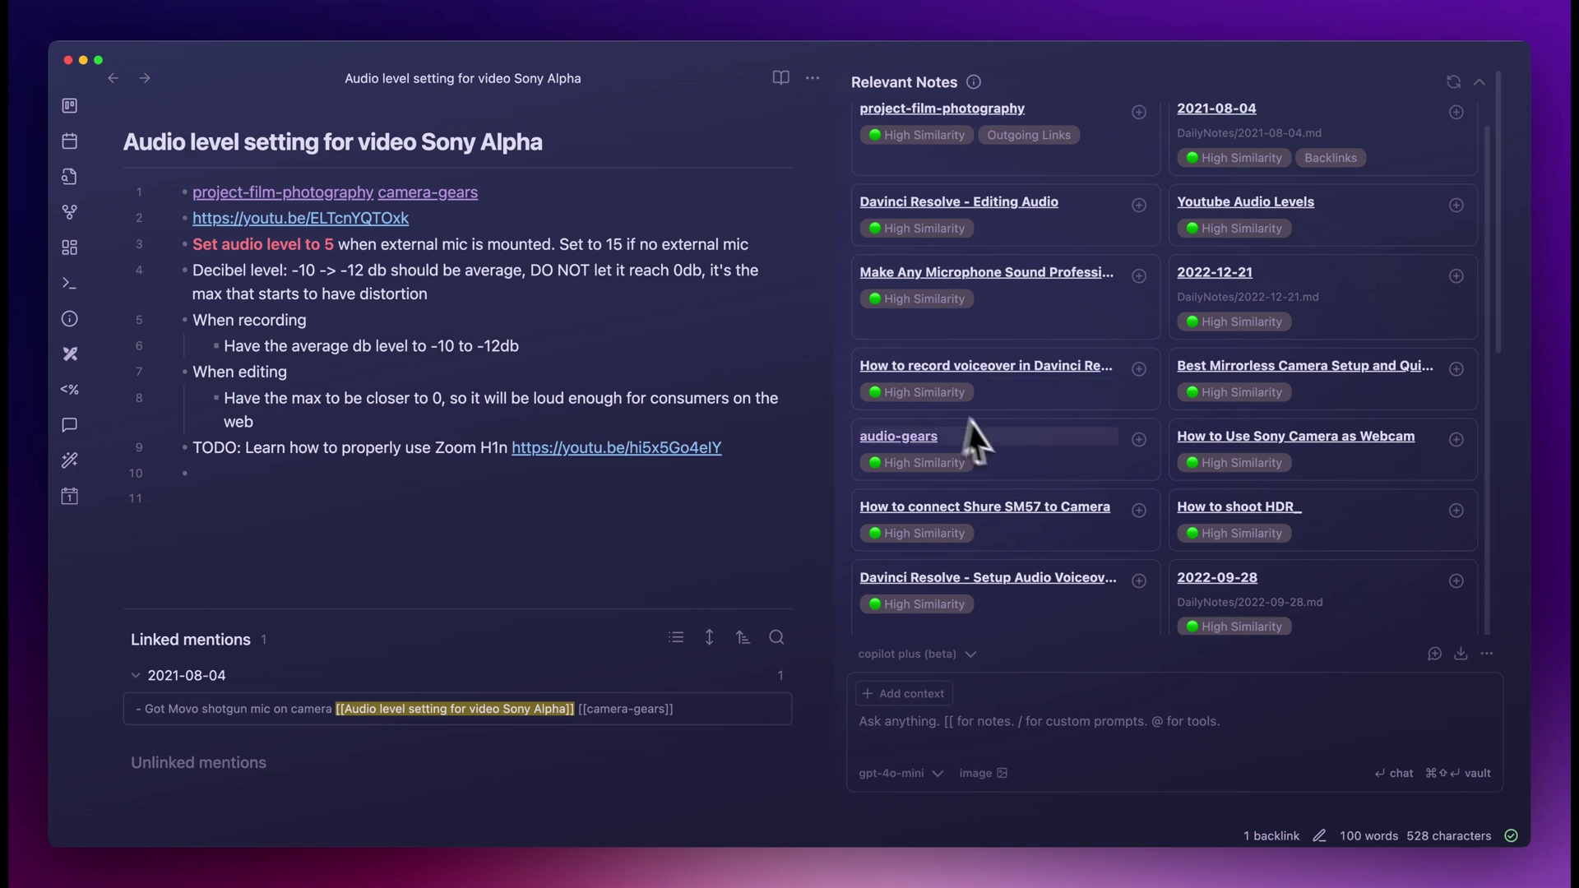
pyautogui.moveTo(940, 467)
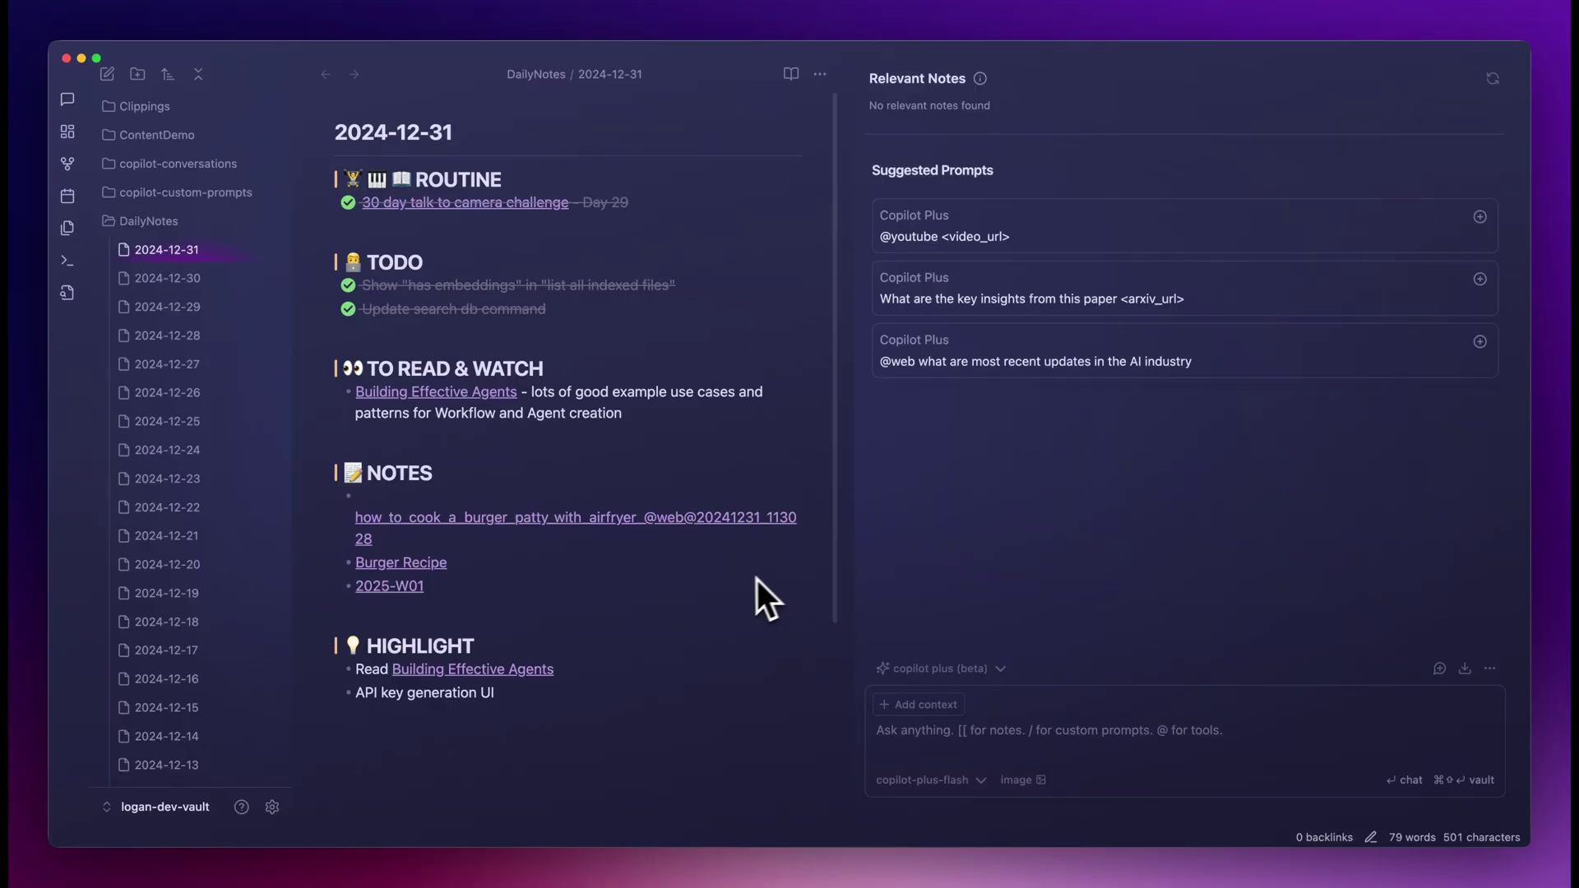
# Step: Open the Copilot plugin settings and go from there to the license key page of the Copilot for Obsidian account
pyautogui.click(272, 807)
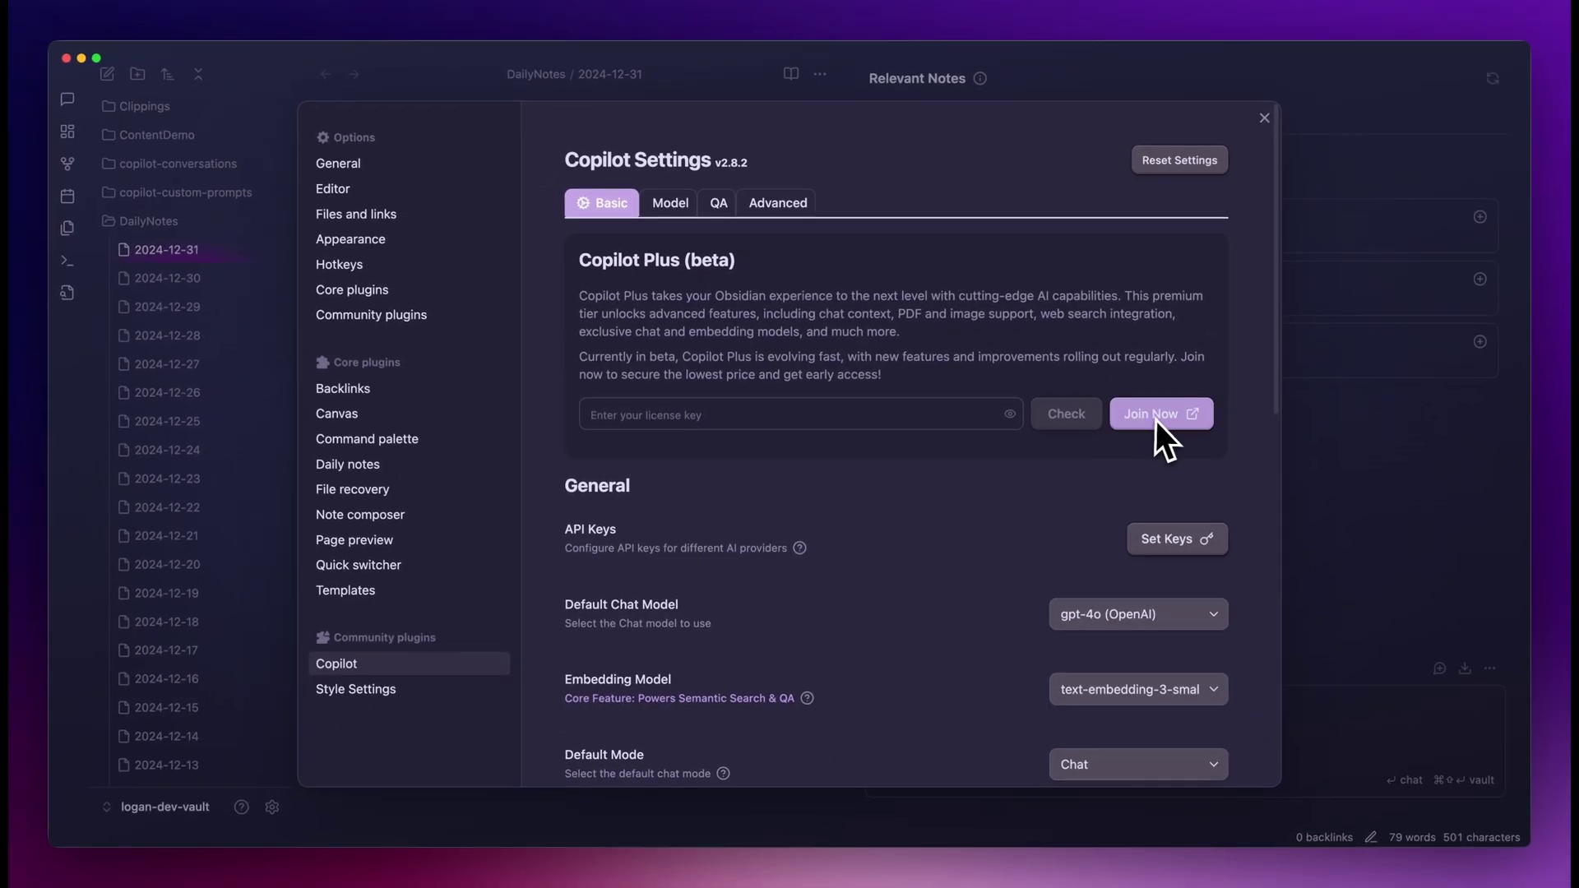
pyautogui.click(1154, 416)
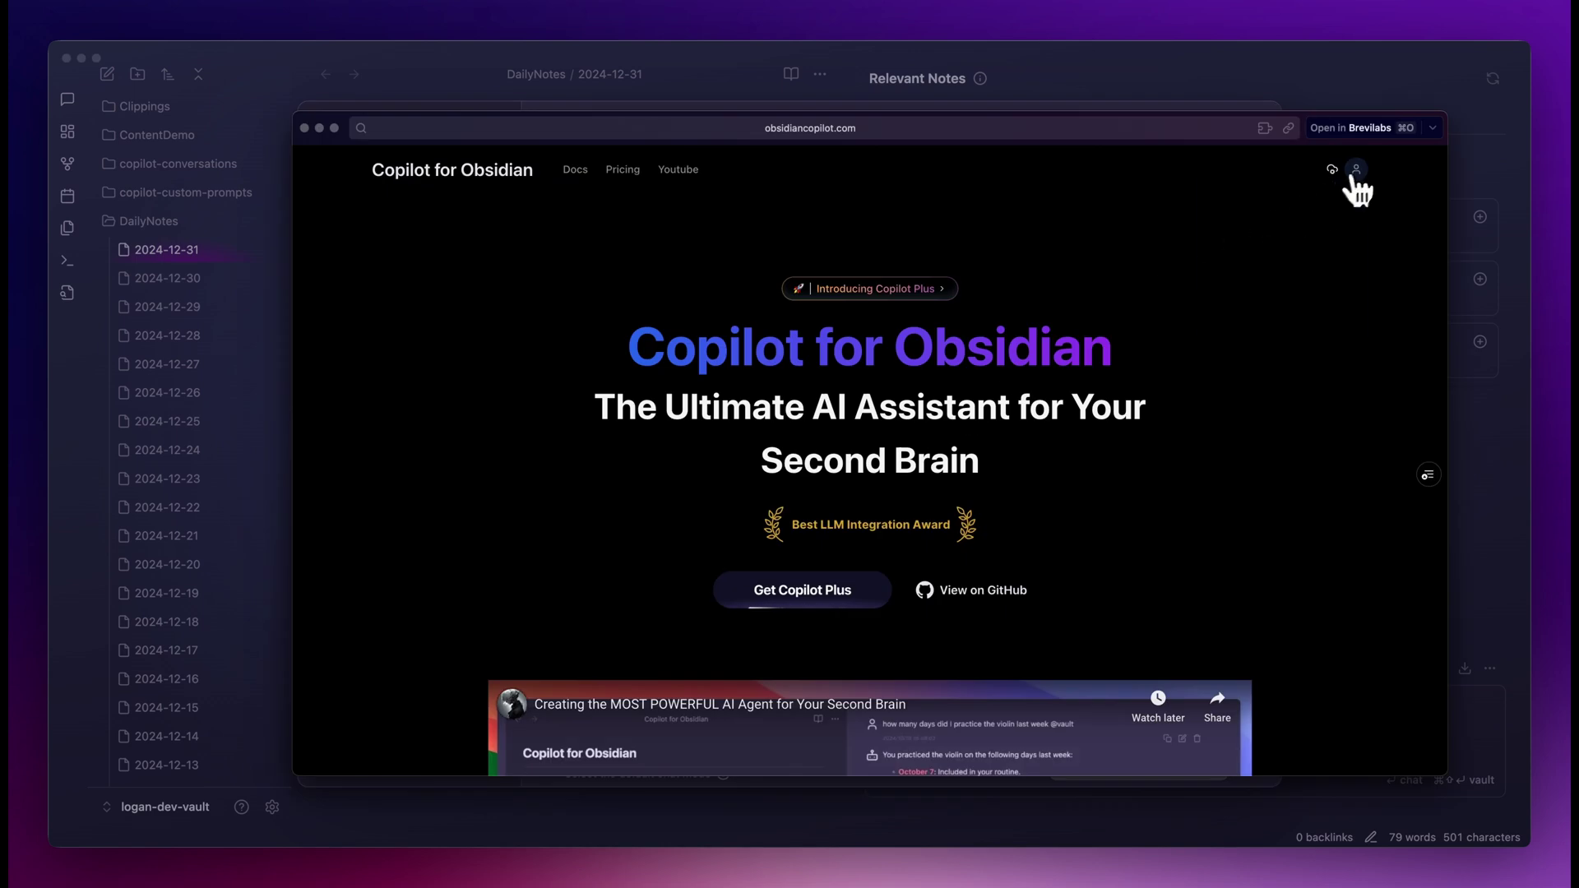
pyautogui.click(1355, 171)
pyautogui.click(1258, 248)
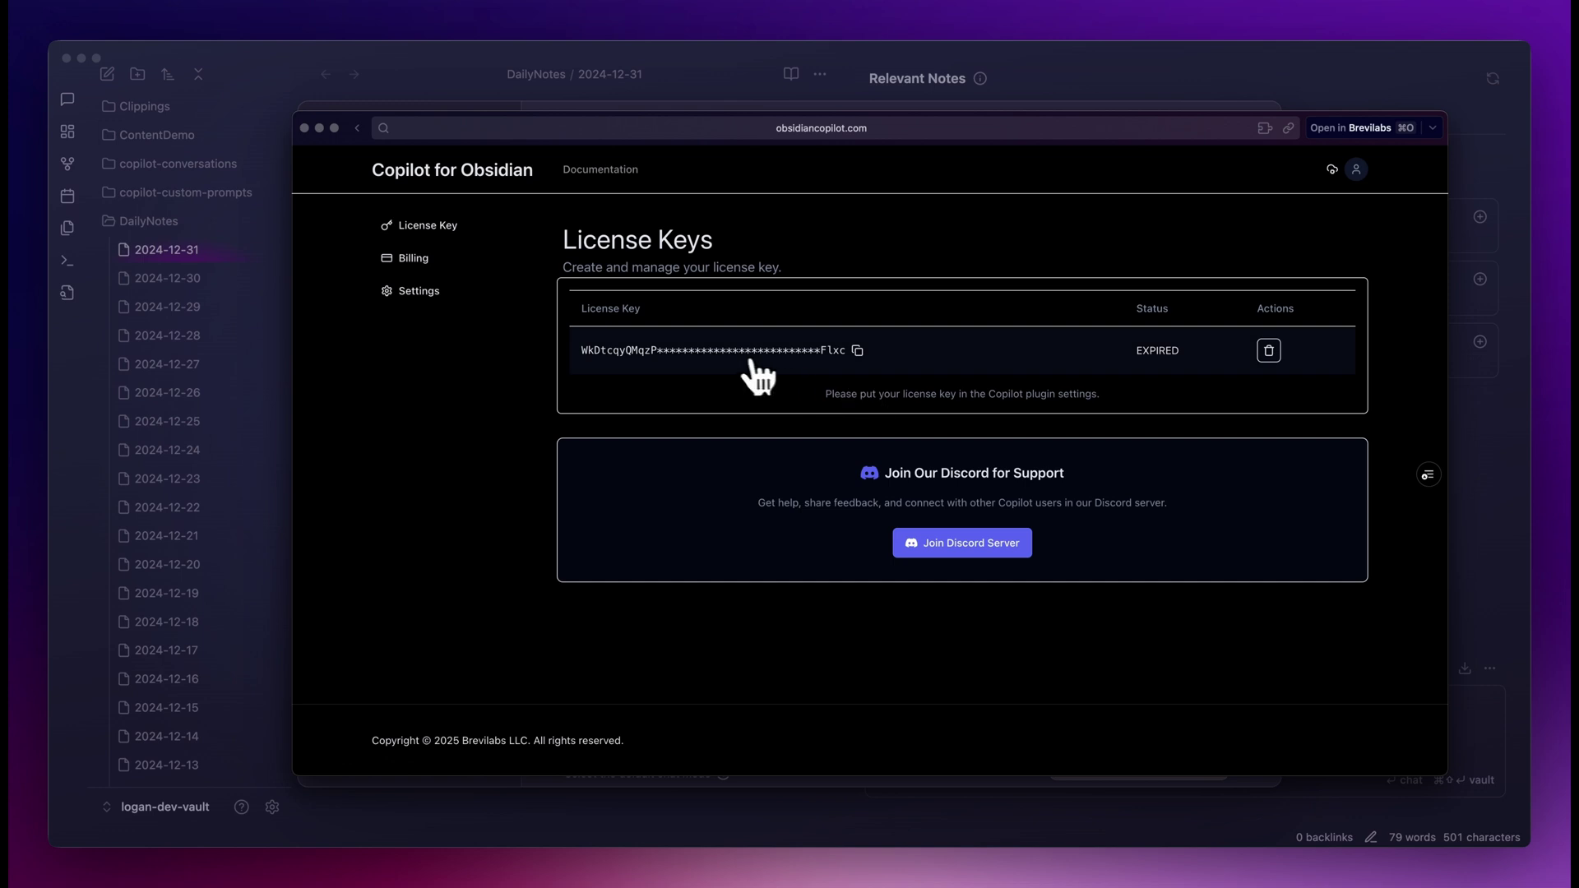
# Step: Return to the Copilot settings and paste the license key into the Copilot Plus license key field
pyautogui.press('Escape')
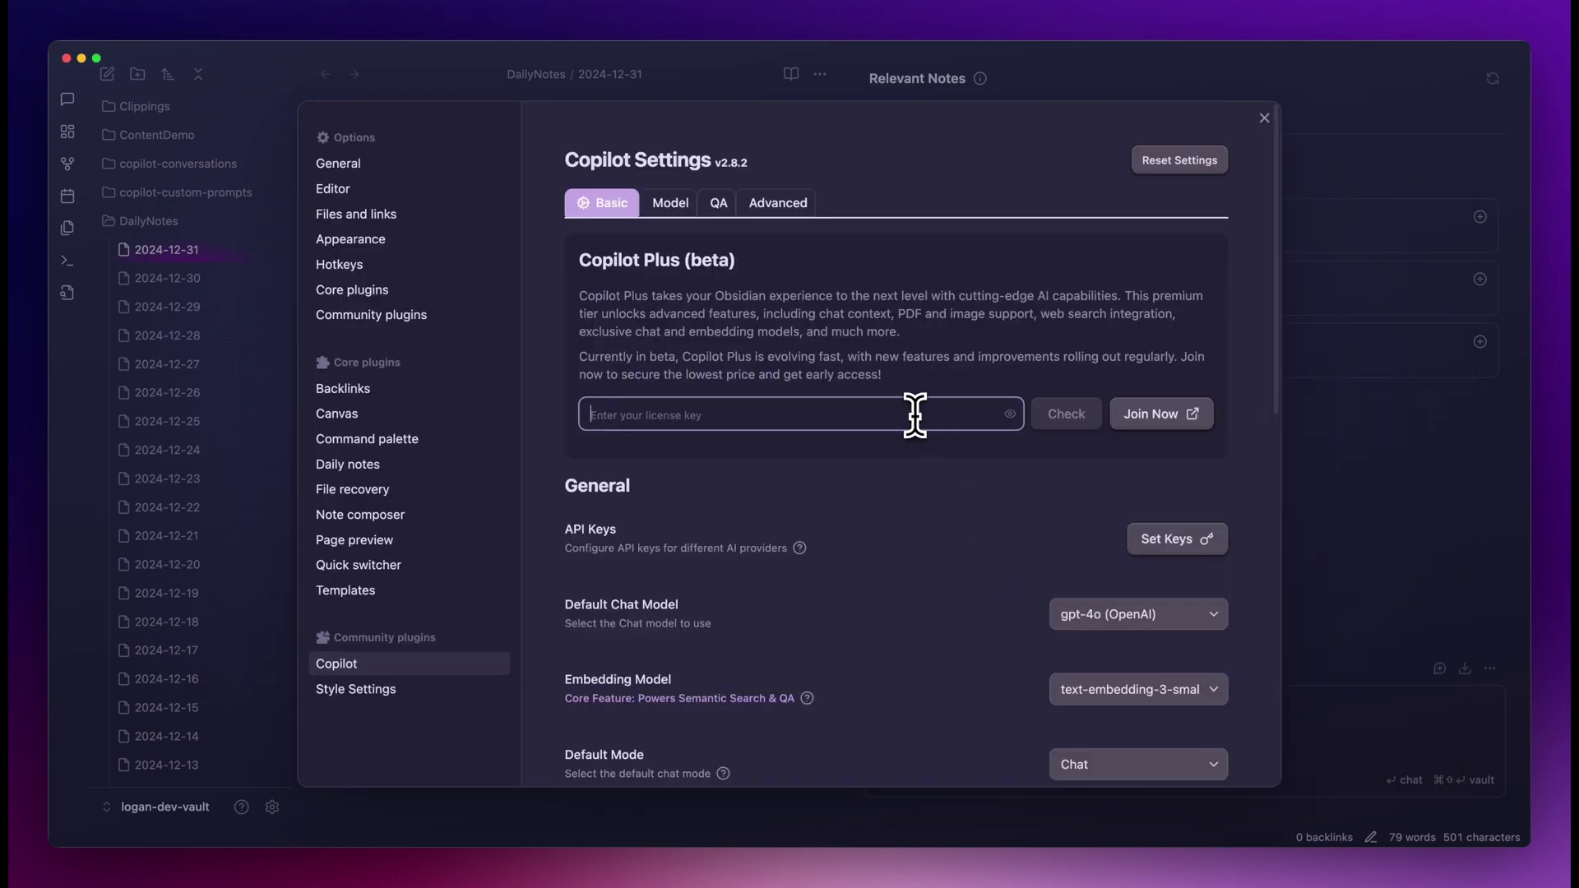
pyautogui.press('super+v')
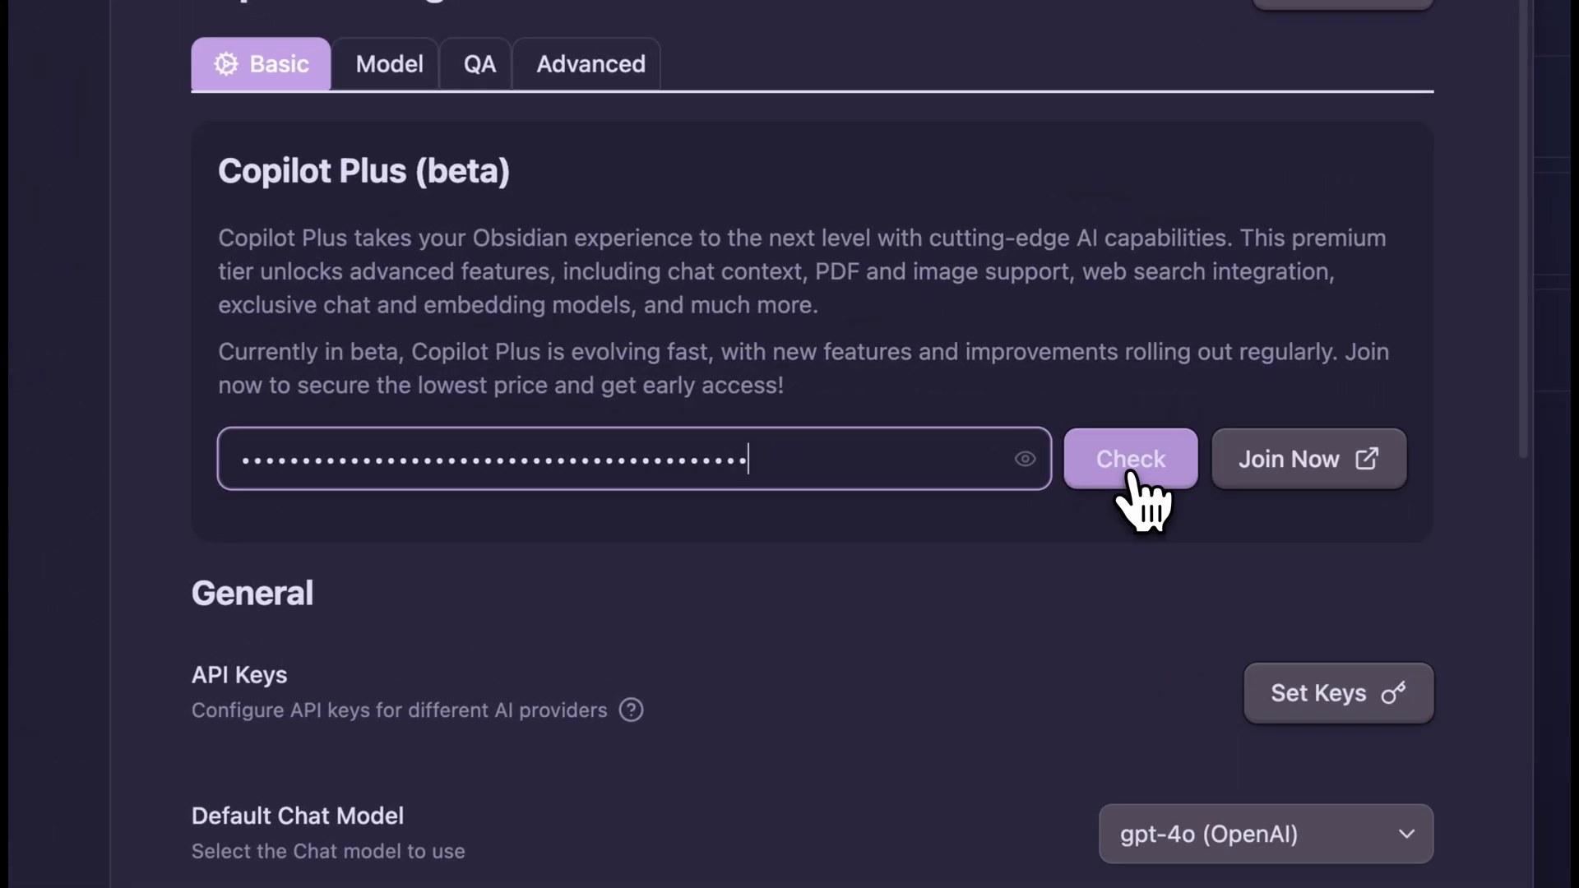
# Step: Validate the Copilot Plus license key and switch to the exclusive models copilot-plus-flash for chat and copilot-plus-small for embedding
pyautogui.click(1135, 481)
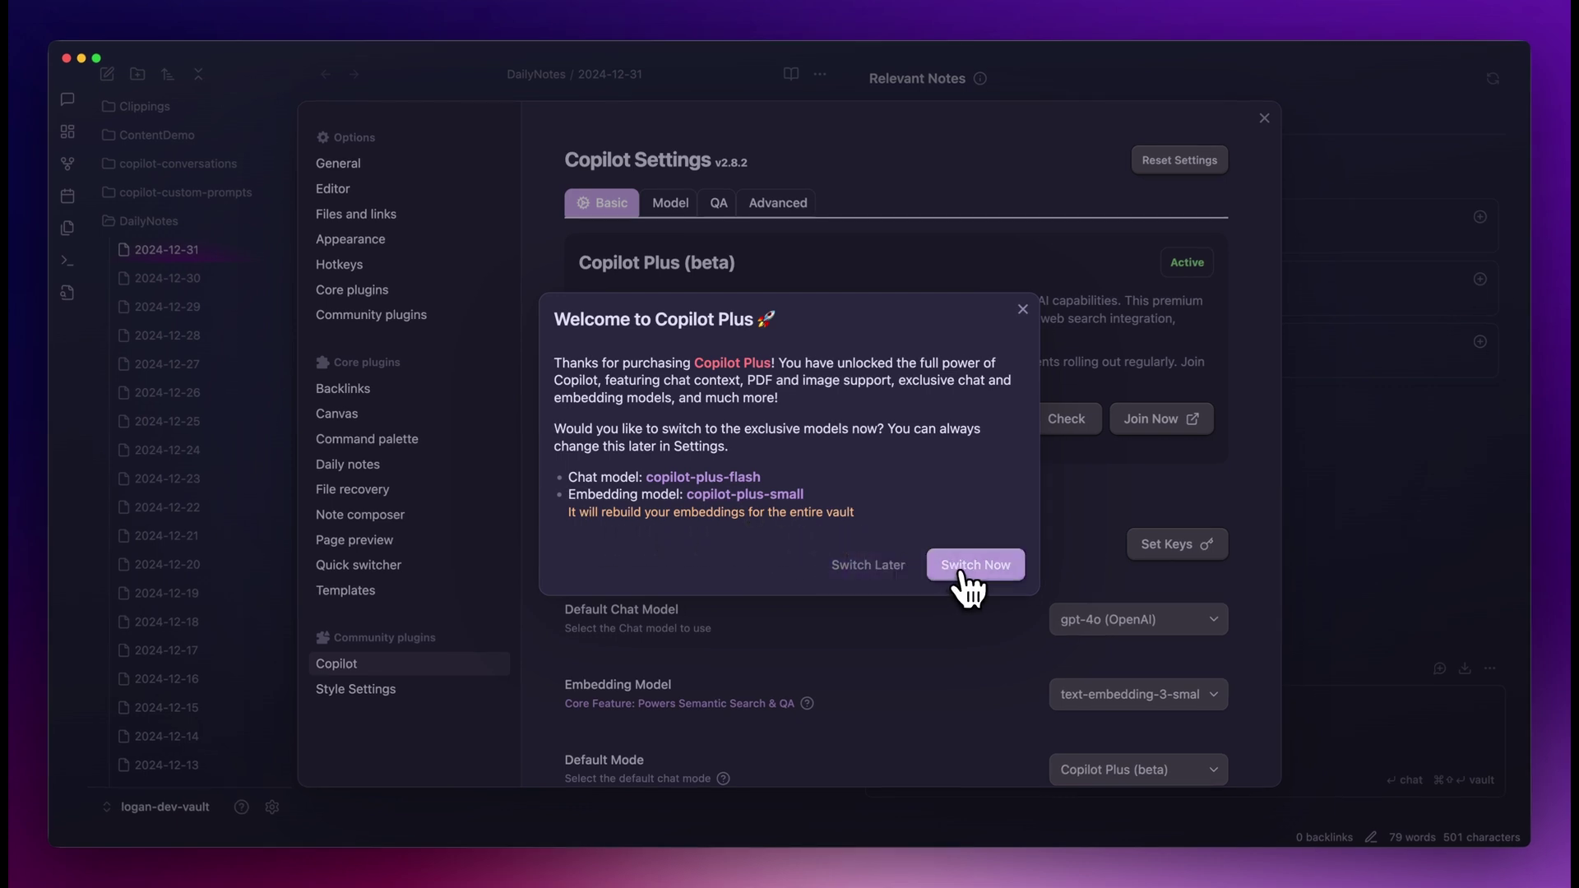
pyautogui.click(938, 567)
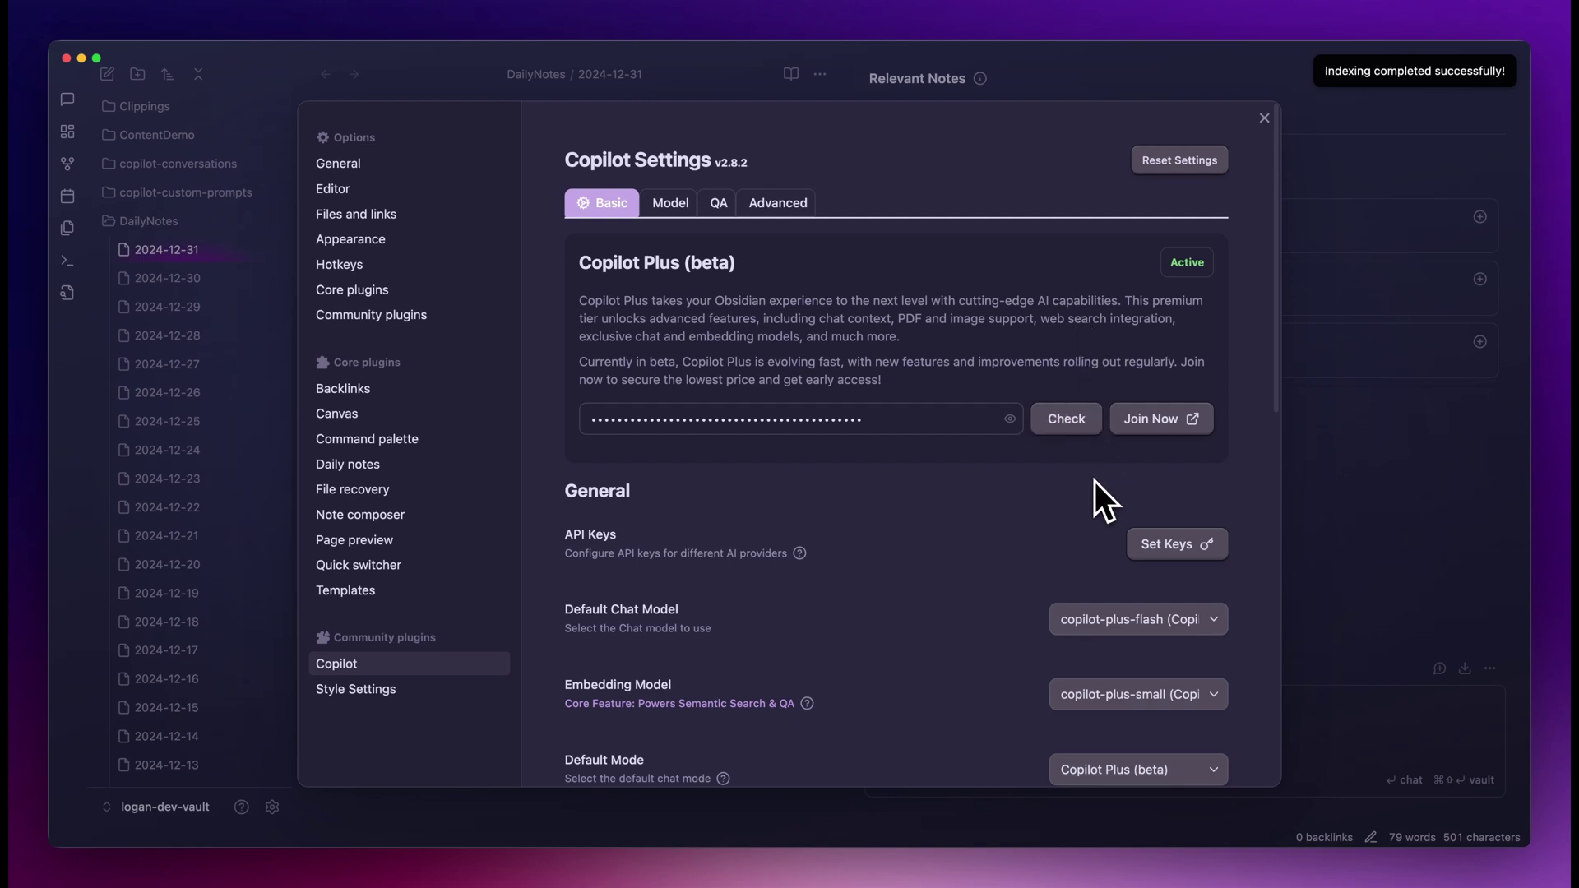
# Step: Review the choices for the default chat model, embedding model and default mode, keeping copilot-plus-flash, copilot-plus-small and Copilot Plus (beta)
pyautogui.scroll(-3, 1093, 481)
pyautogui.click(1135, 416)
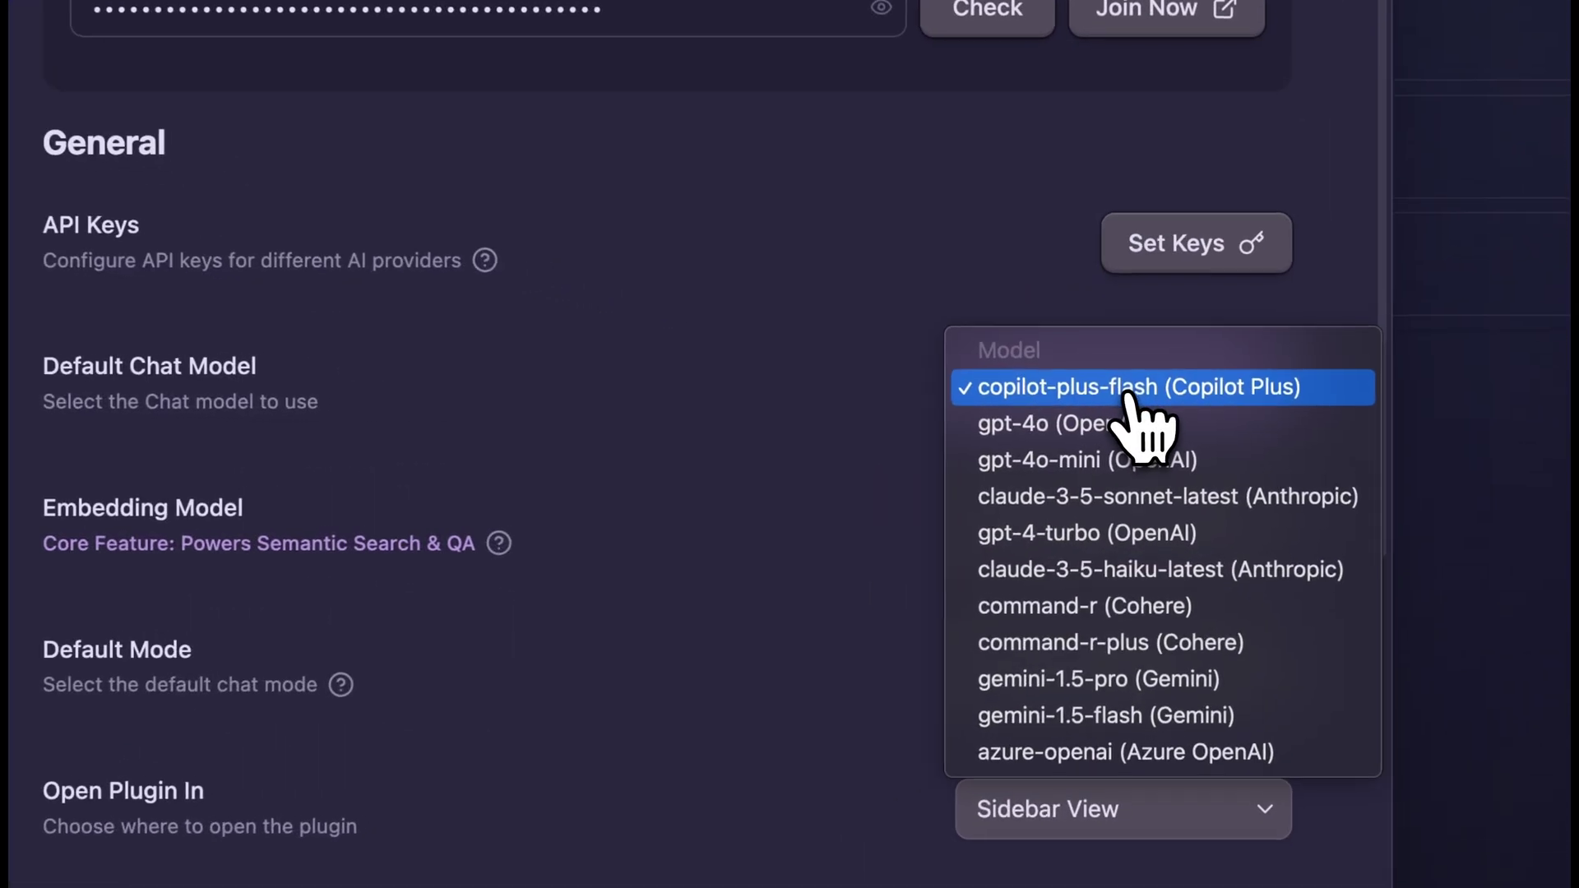
pyautogui.click(1028, 385)
pyautogui.click(1061, 526)
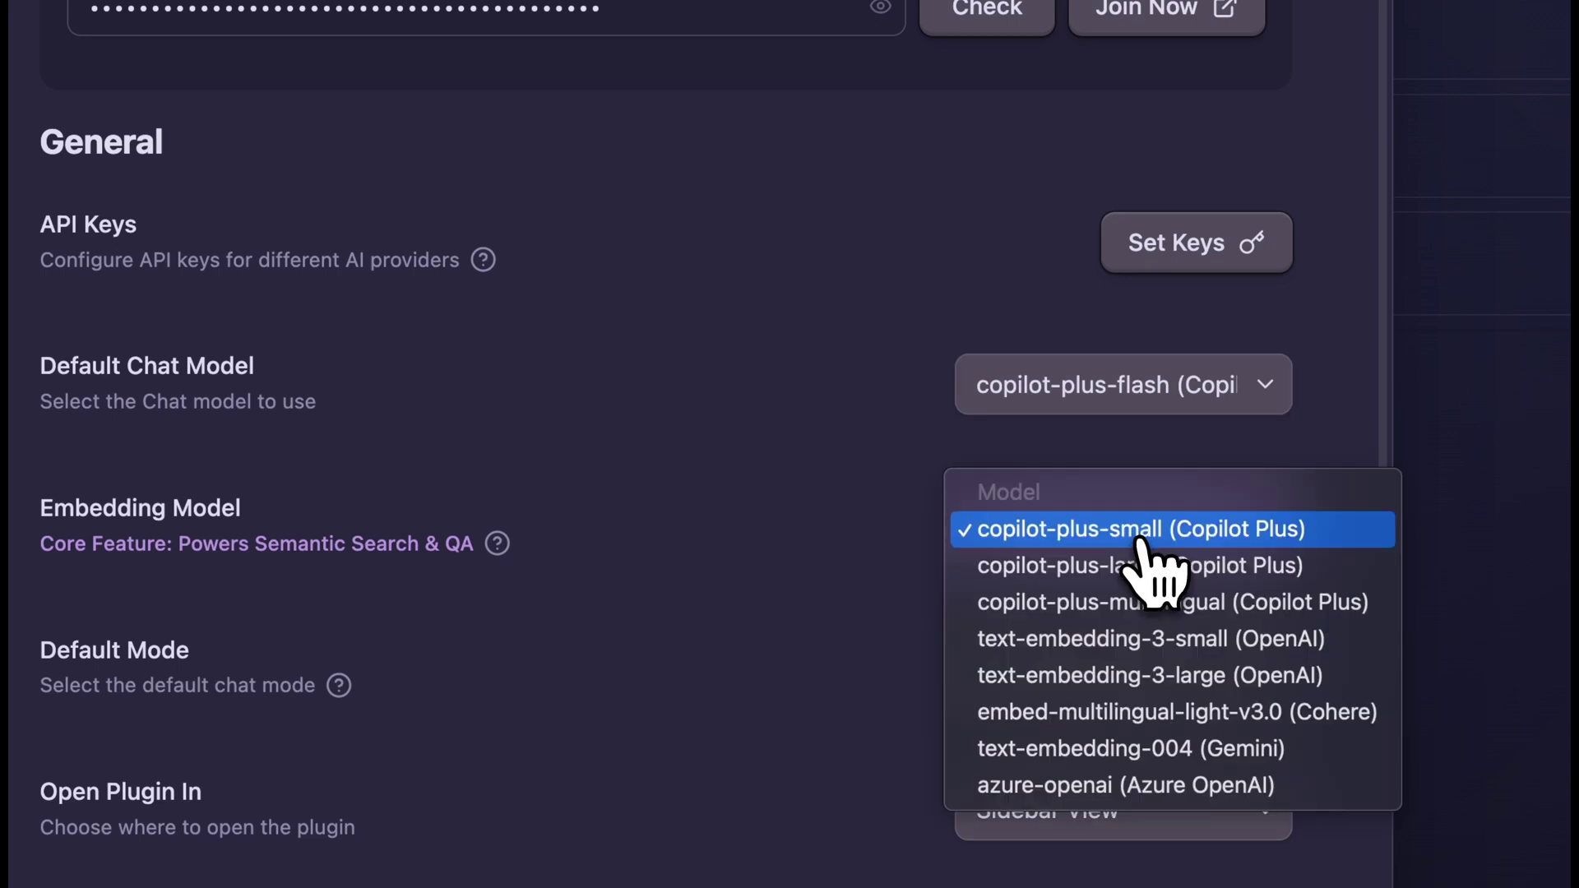
pyautogui.click(1137, 536)
pyautogui.click(1013, 669)
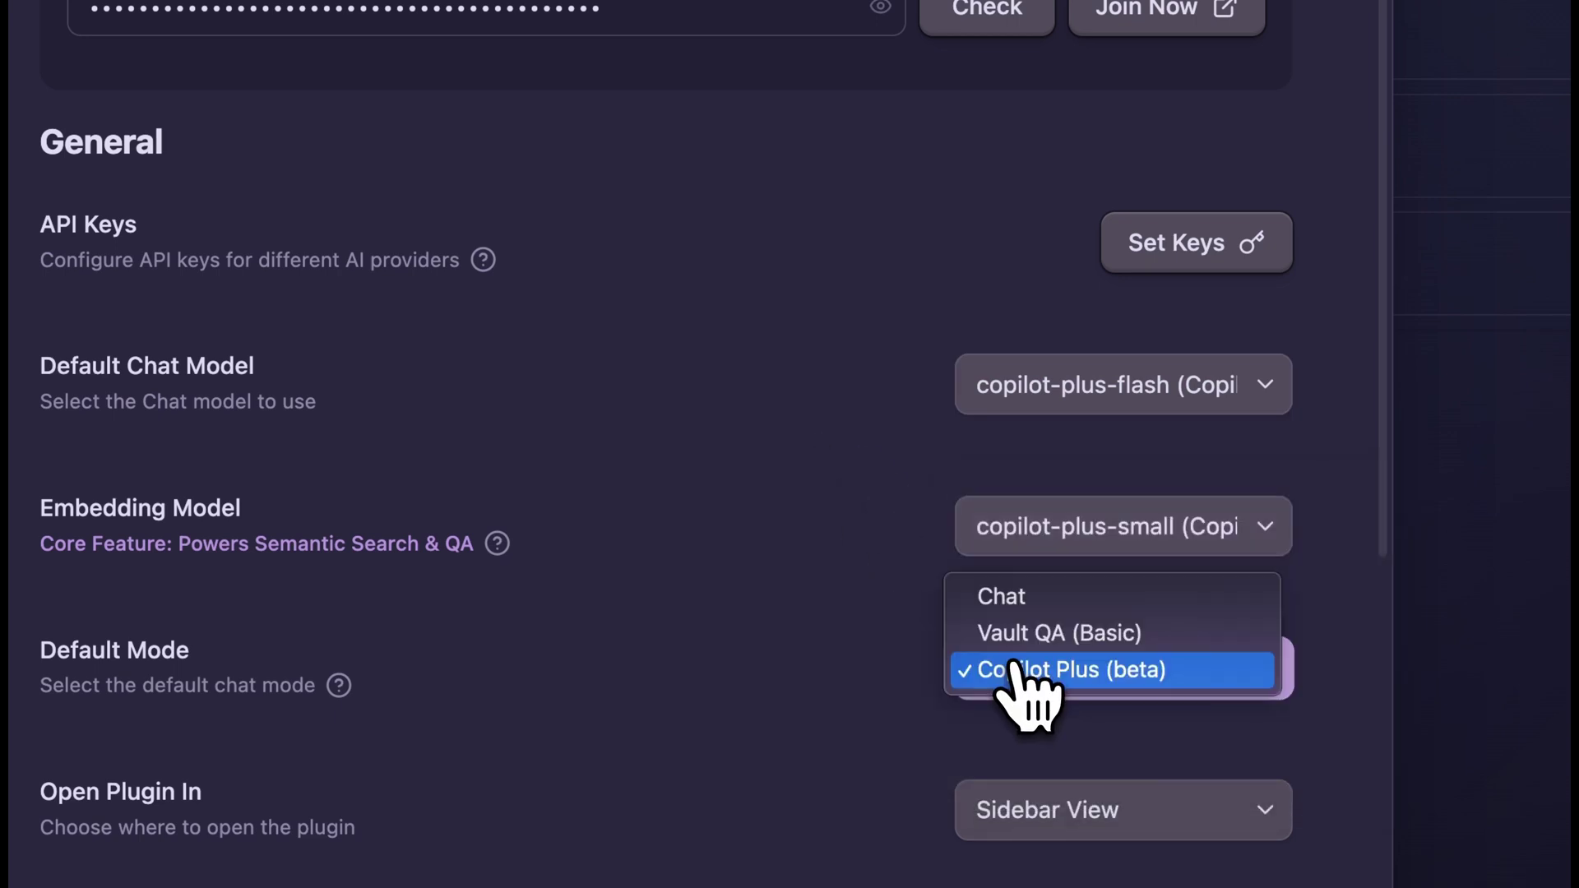
pyautogui.click(966, 674)
pyautogui.scroll(3, 793, 510)
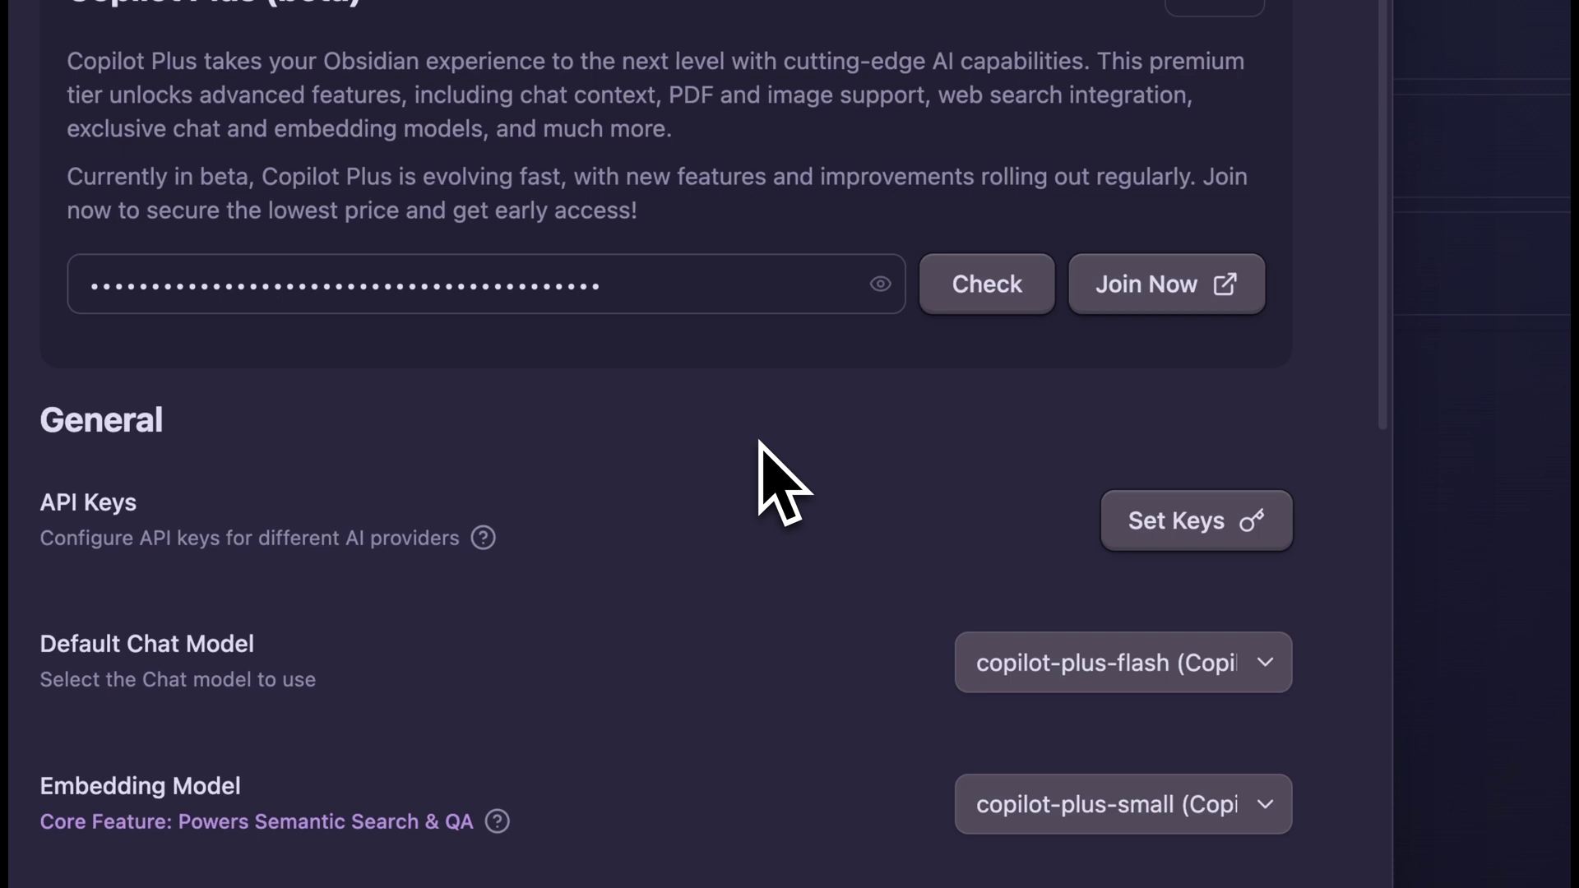
# Step: Send the messages "hello" and "who are you" in the Copilot Plus chat using copilot-plus-flash
pyautogui.click(1176, 523)
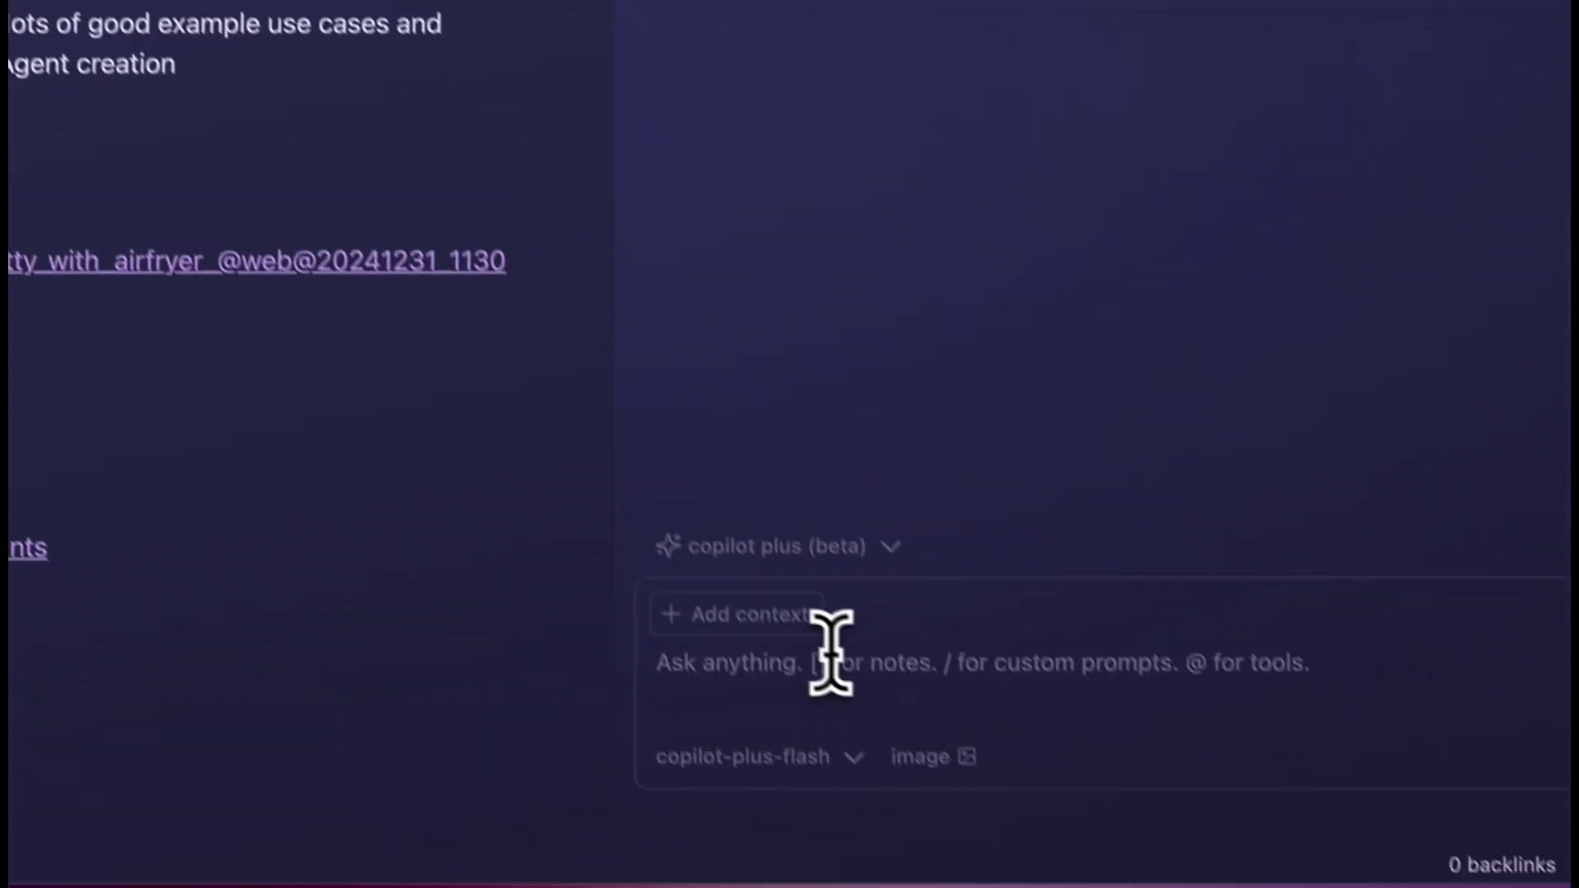
pyautogui.write('he')
pyautogui.press('BackSpace')
pyautogui.press('BackSpace')
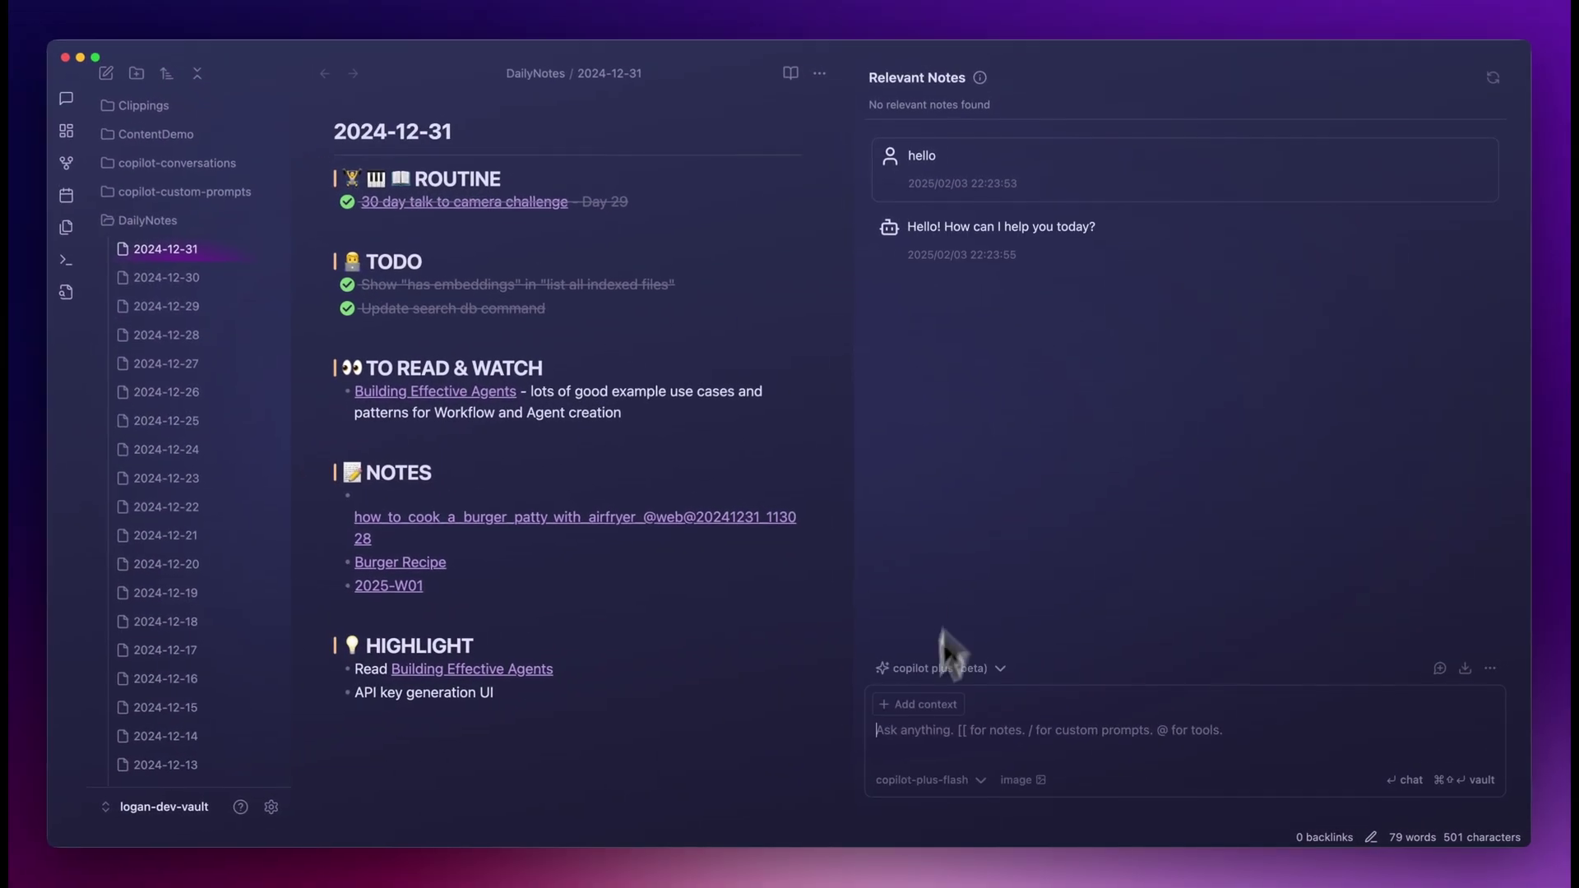
pyautogui.write('who are you')
pyautogui.press('Return')
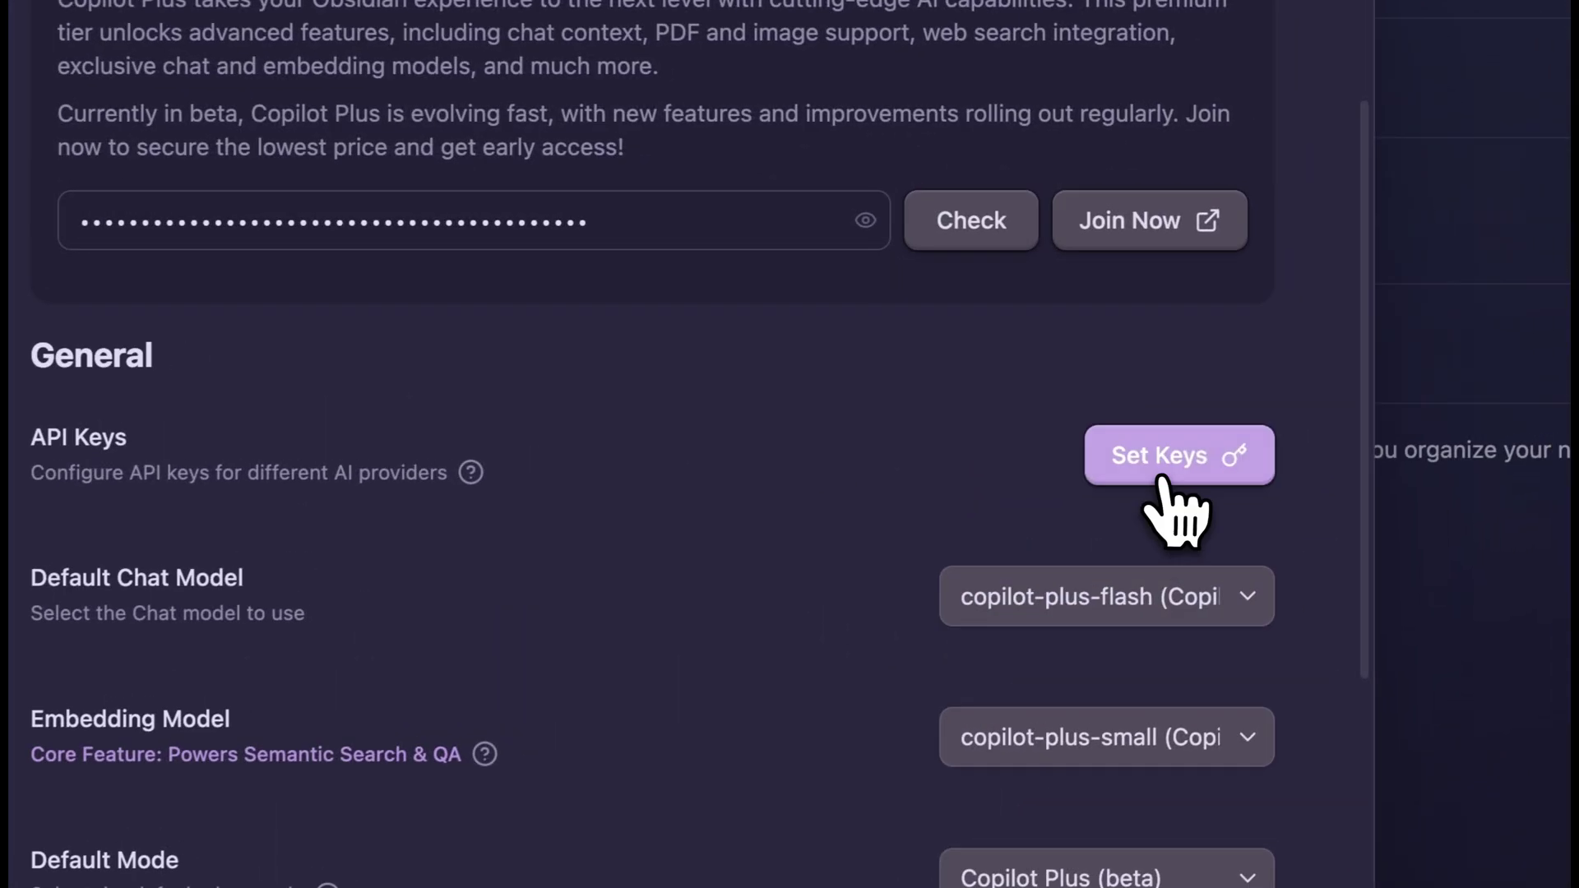
# Step: Paste the OpenAI API key into the AI provider settings, verify it and close the dialog
pyautogui.click(1164, 462)
pyautogui.hotkey('ctrl', 'v')
pyautogui.click(738, 441)
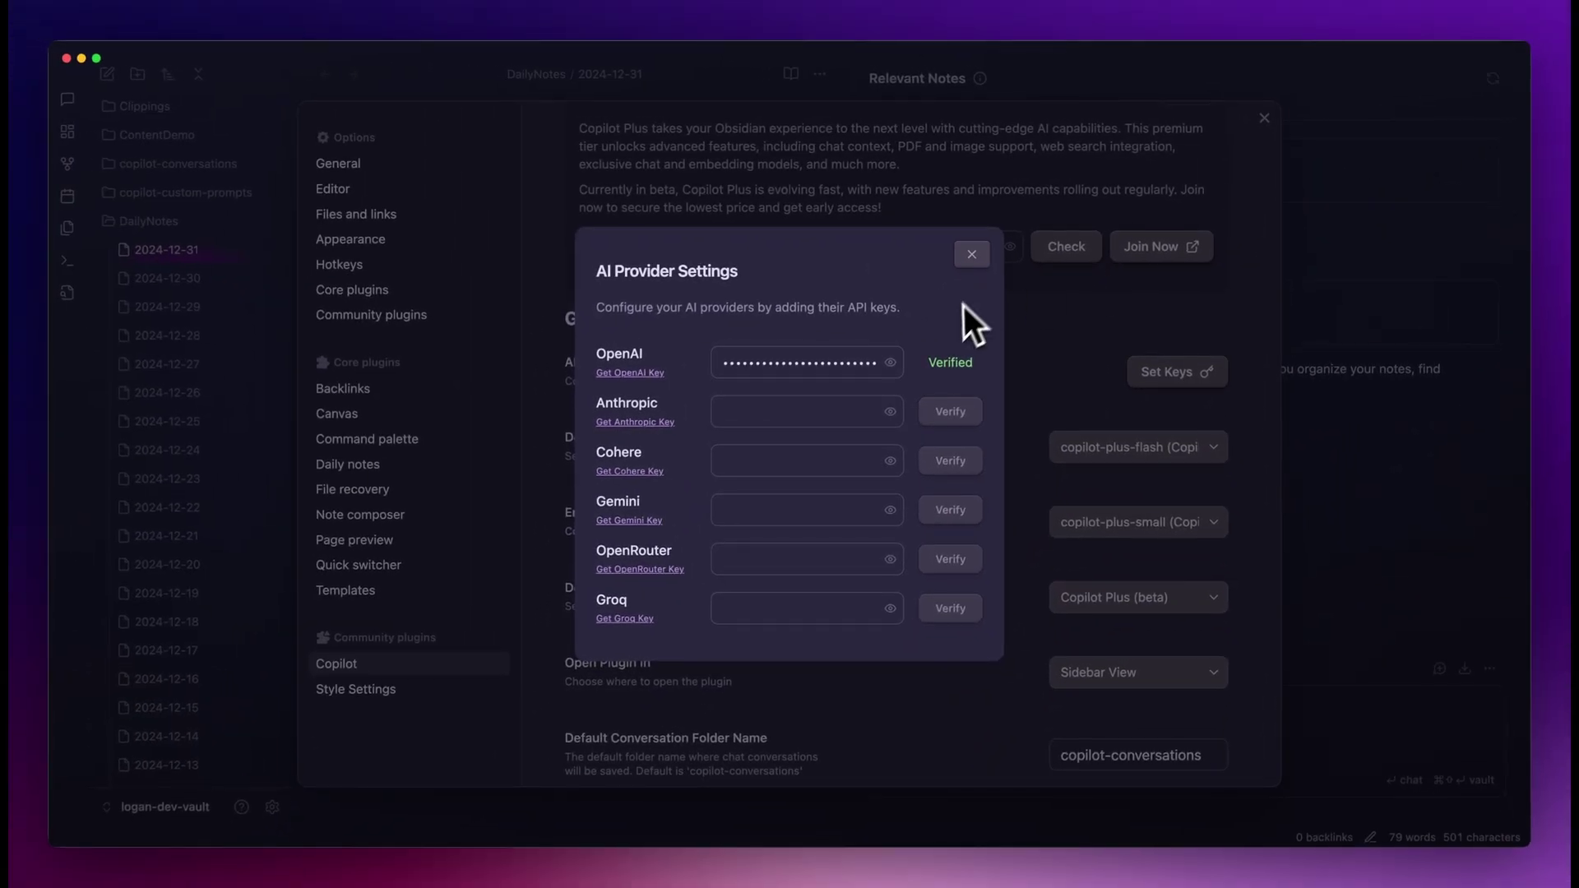
pyautogui.click(972, 255)
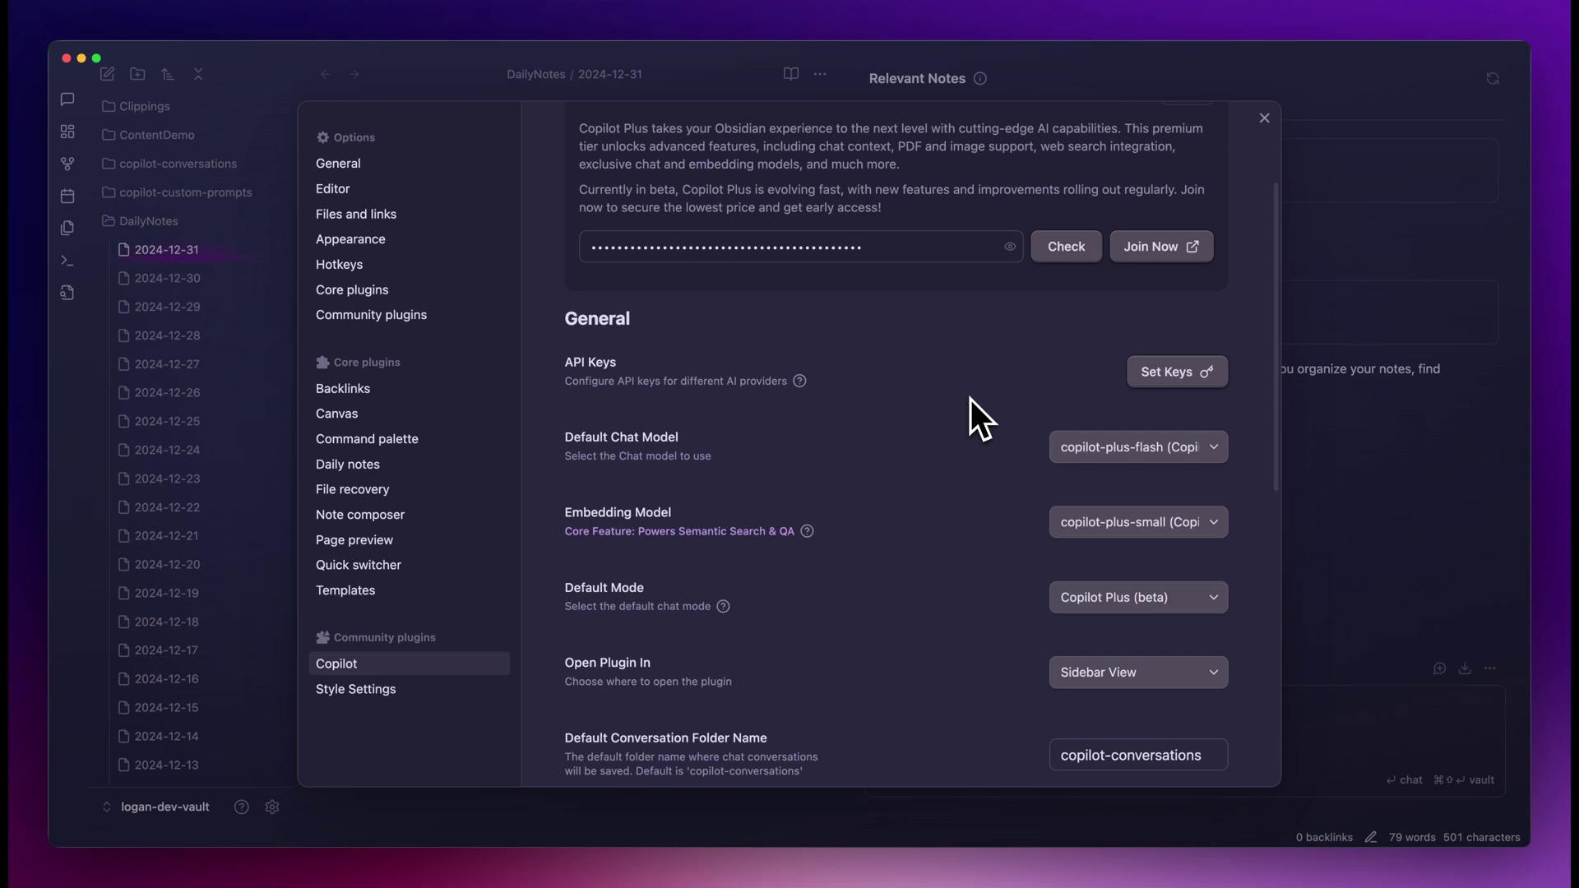
# Step: Look through the general Copilot settings and check the Default Mode choices, keeping Copilot Plus (beta)
pyautogui.scroll(-1, 1118, 475)
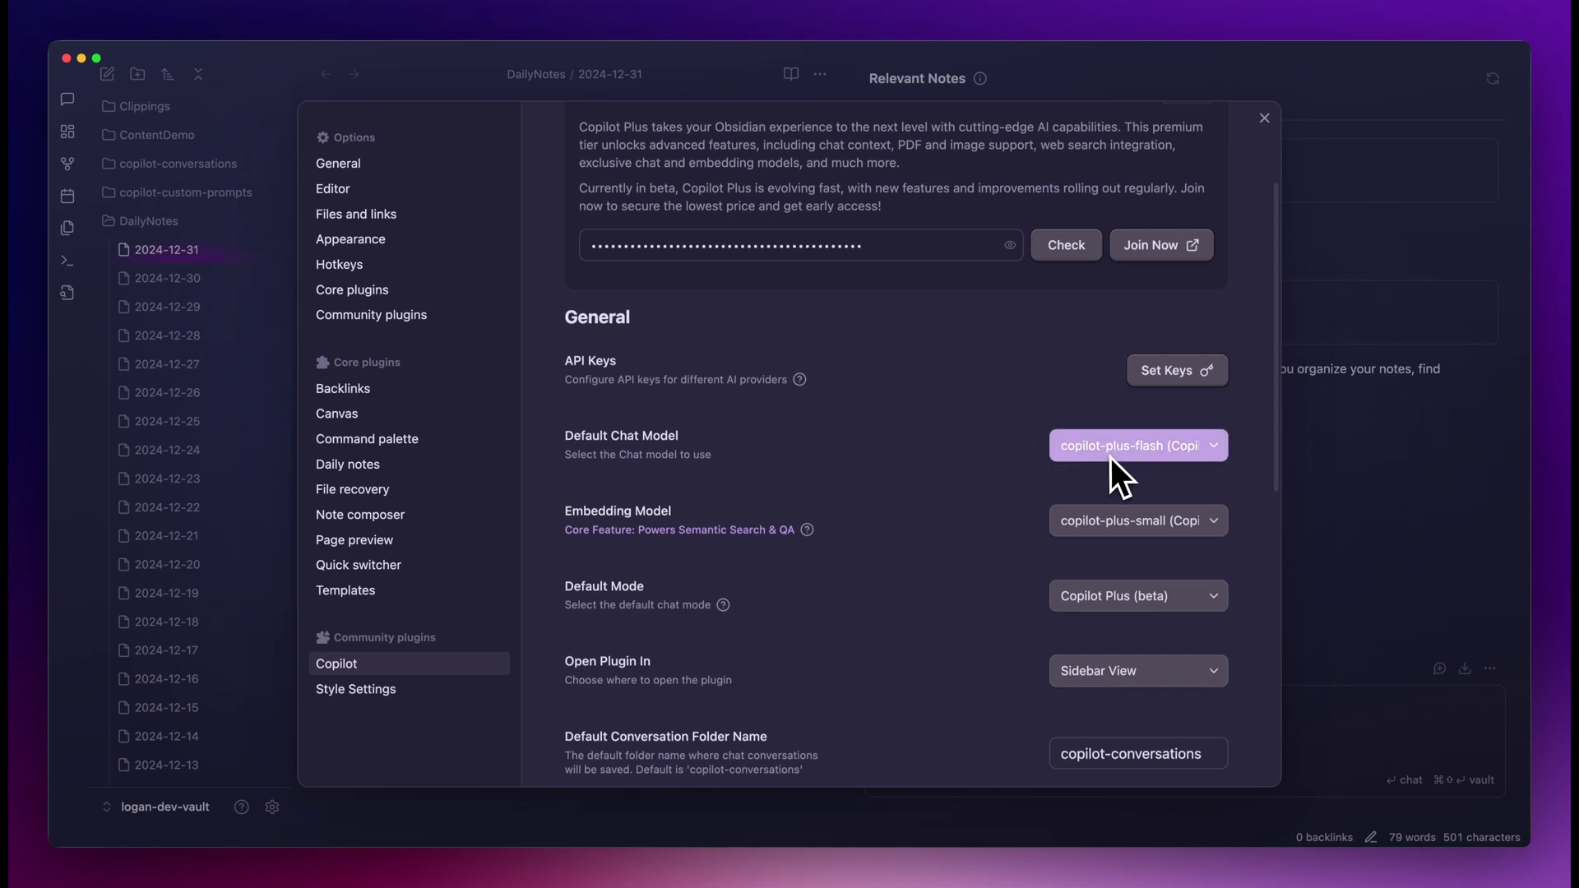
pyautogui.scroll(-1, 1110, 457)
pyautogui.scroll(-3, 1110, 457)
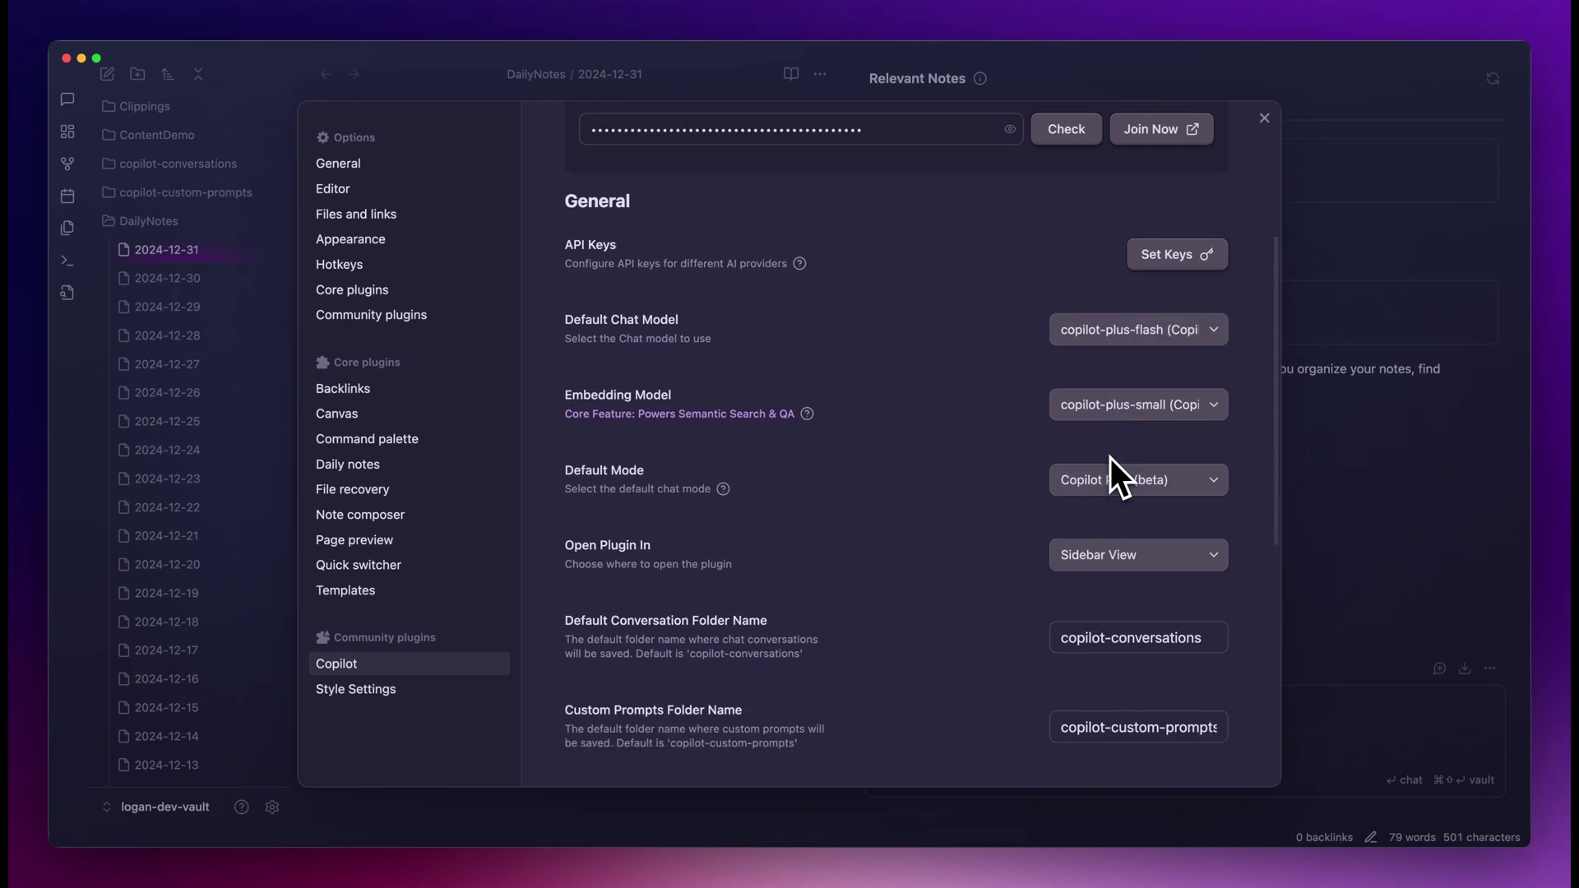
pyautogui.scroll(-3, 1128, 441)
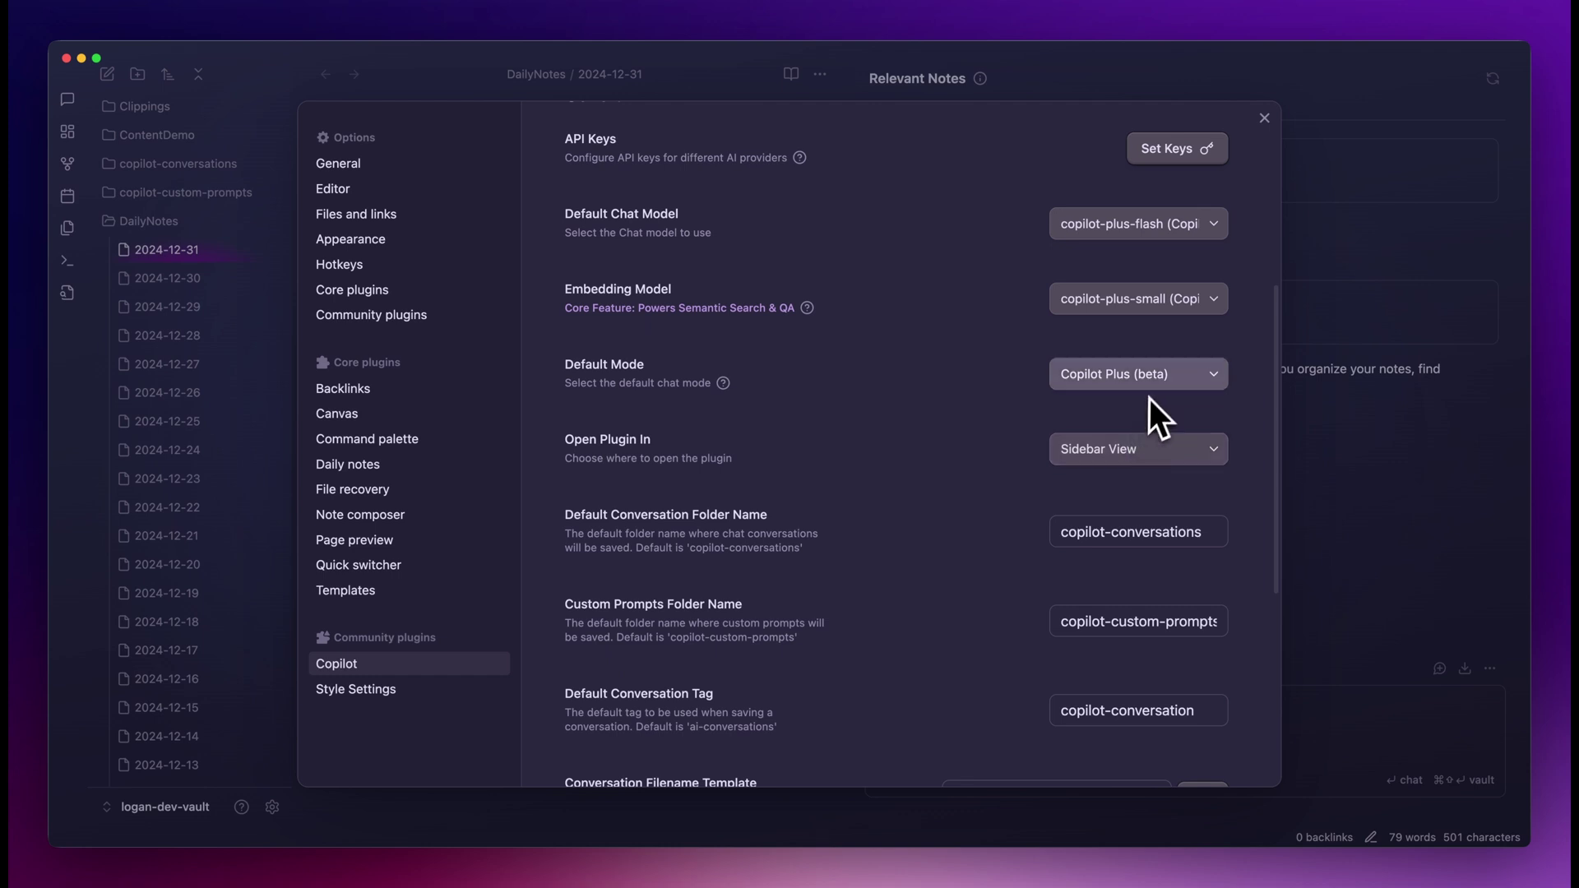
pyautogui.scroll(-1, 1147, 397)
pyautogui.click(1135, 349)
pyautogui.click(1105, 344)
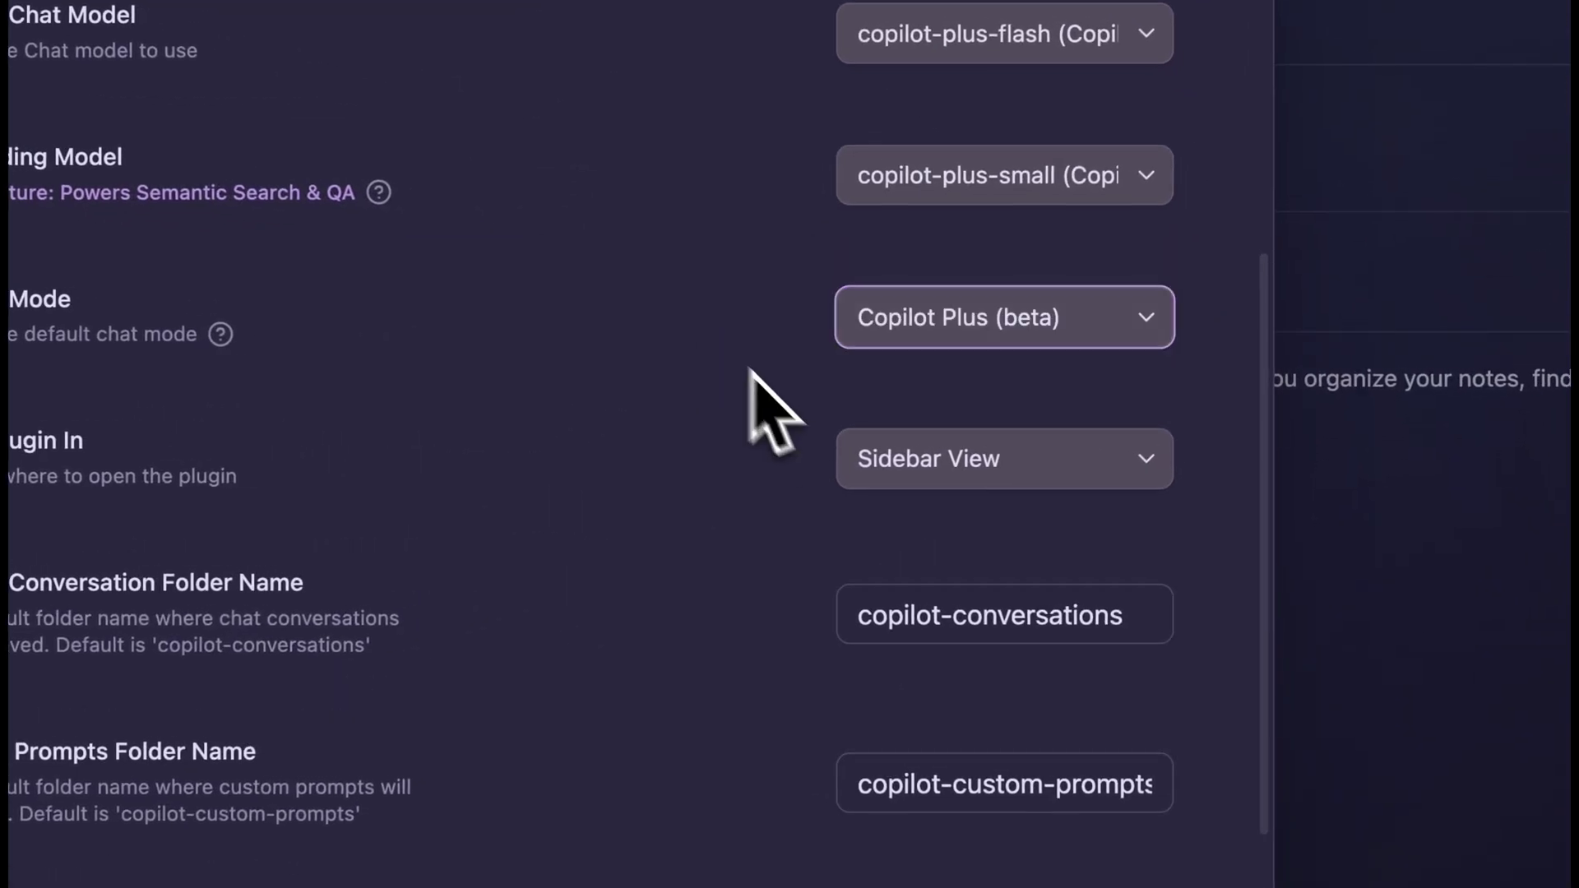
# Step: Review the list of built-in Copilot commands that can be enabled or disabled and close it
pyautogui.scroll(-10, 902, 543)
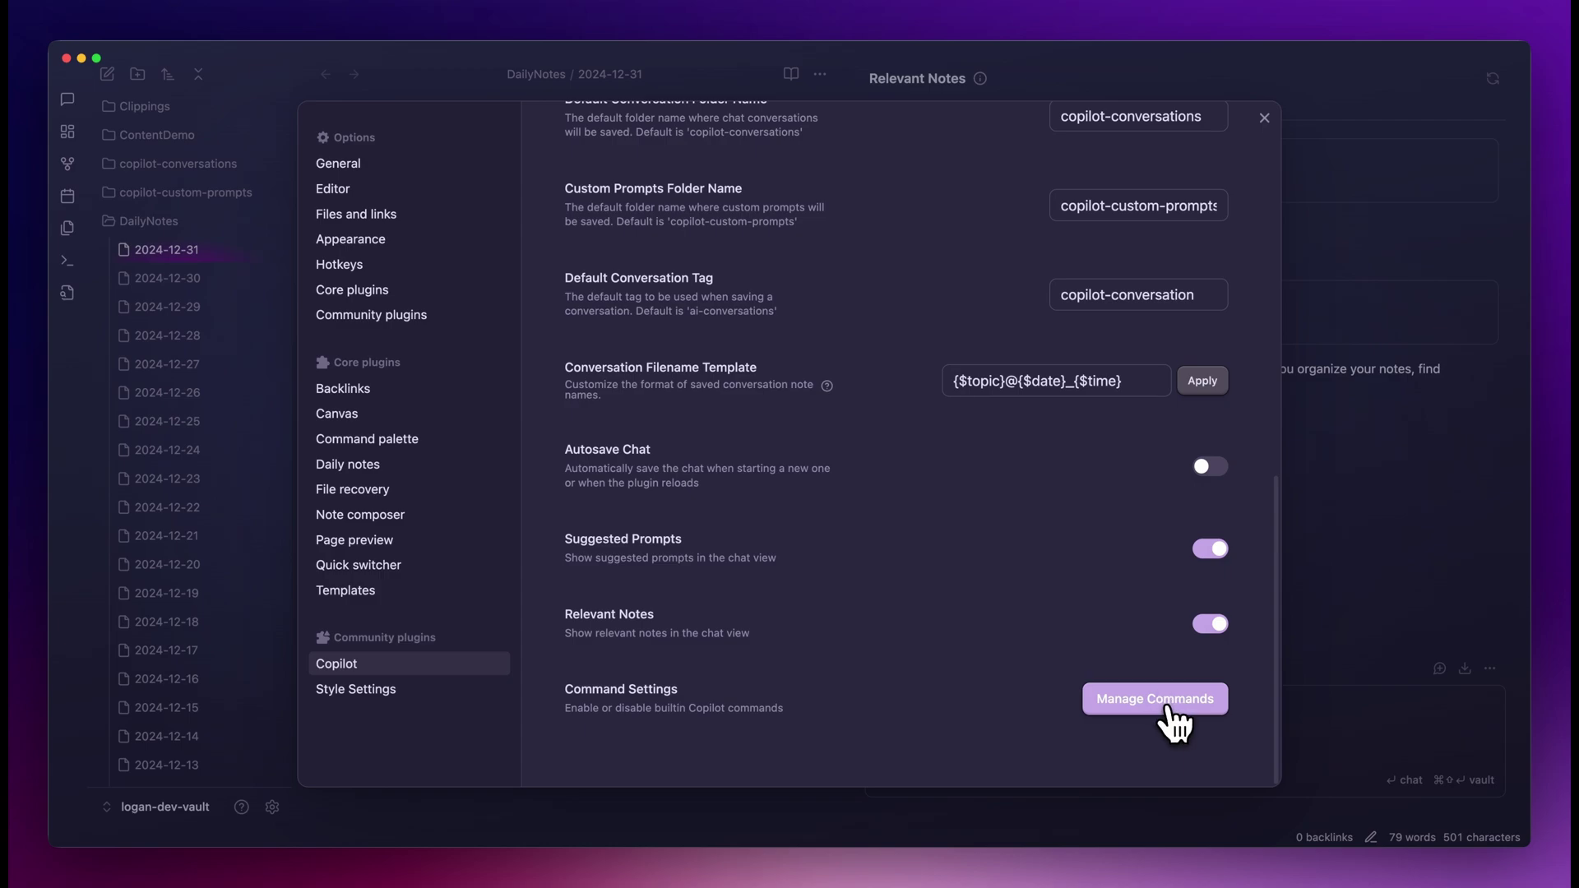
pyautogui.click(1168, 700)
pyautogui.scroll(-3, 855, 424)
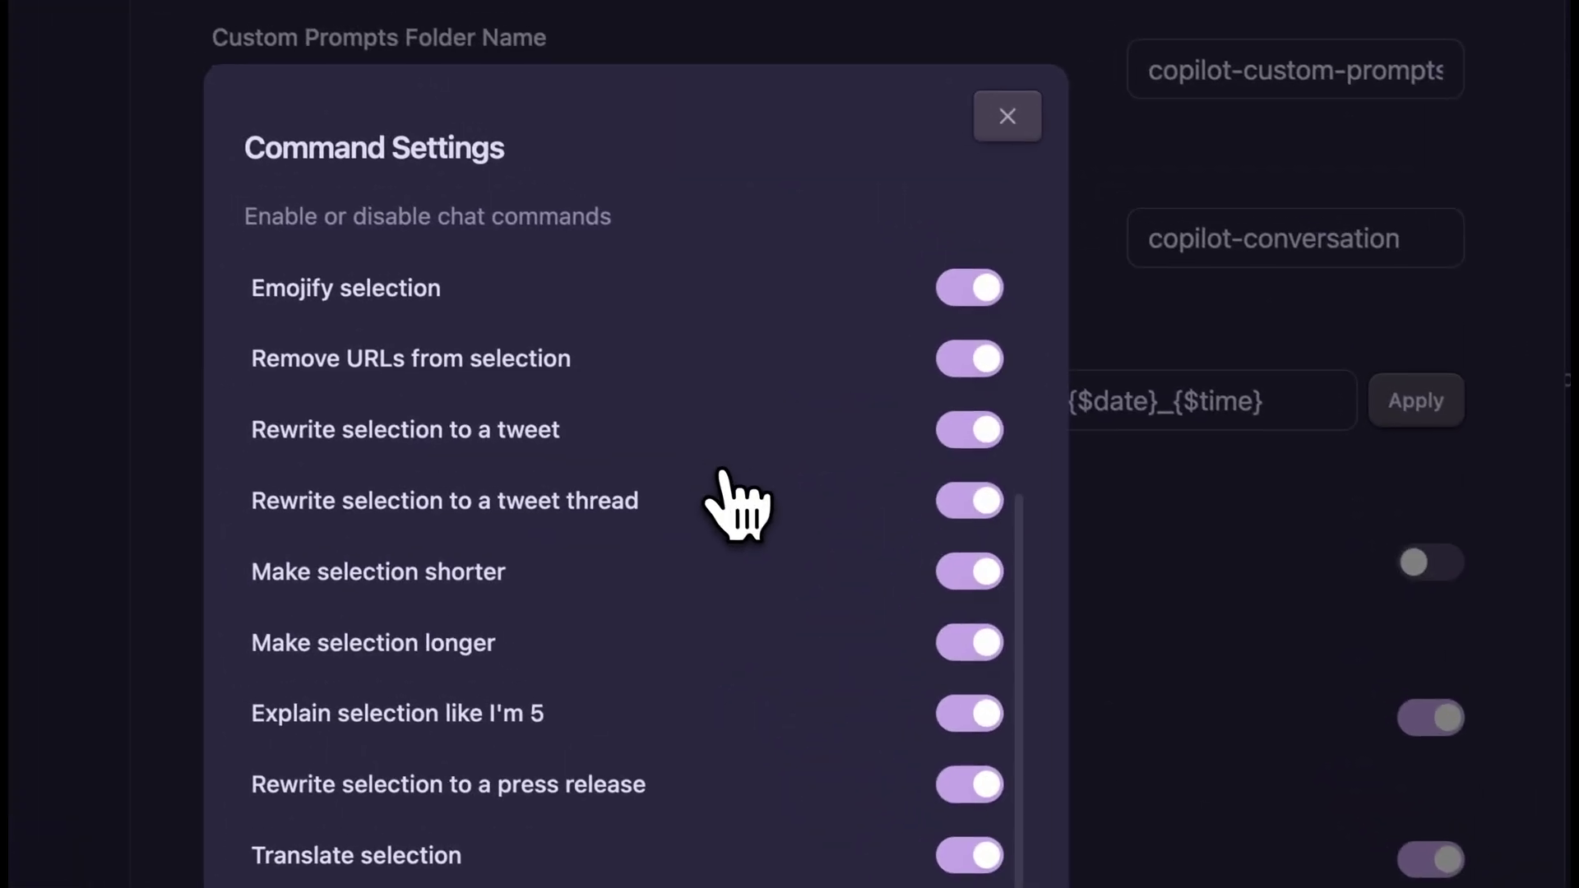
pyautogui.scroll(5, 764, 444)
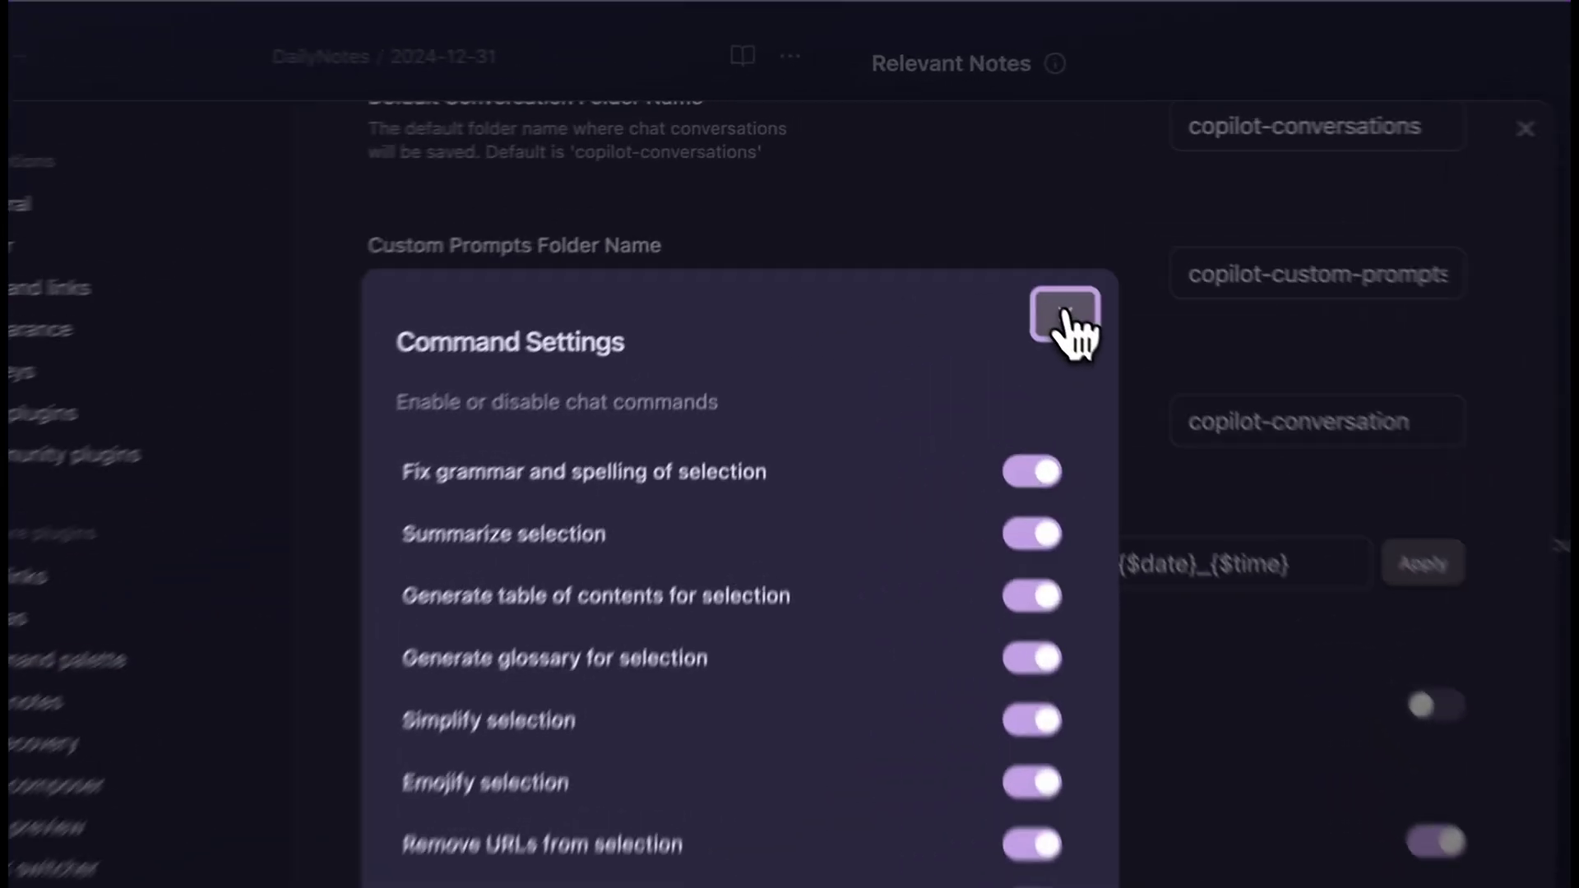
pyautogui.click(987, 233)
# Step: Review the Copilot model settings, covering the chat models, temperature, token limit, conversation turns and embedding models
pyautogui.scroll(10, 961, 306)
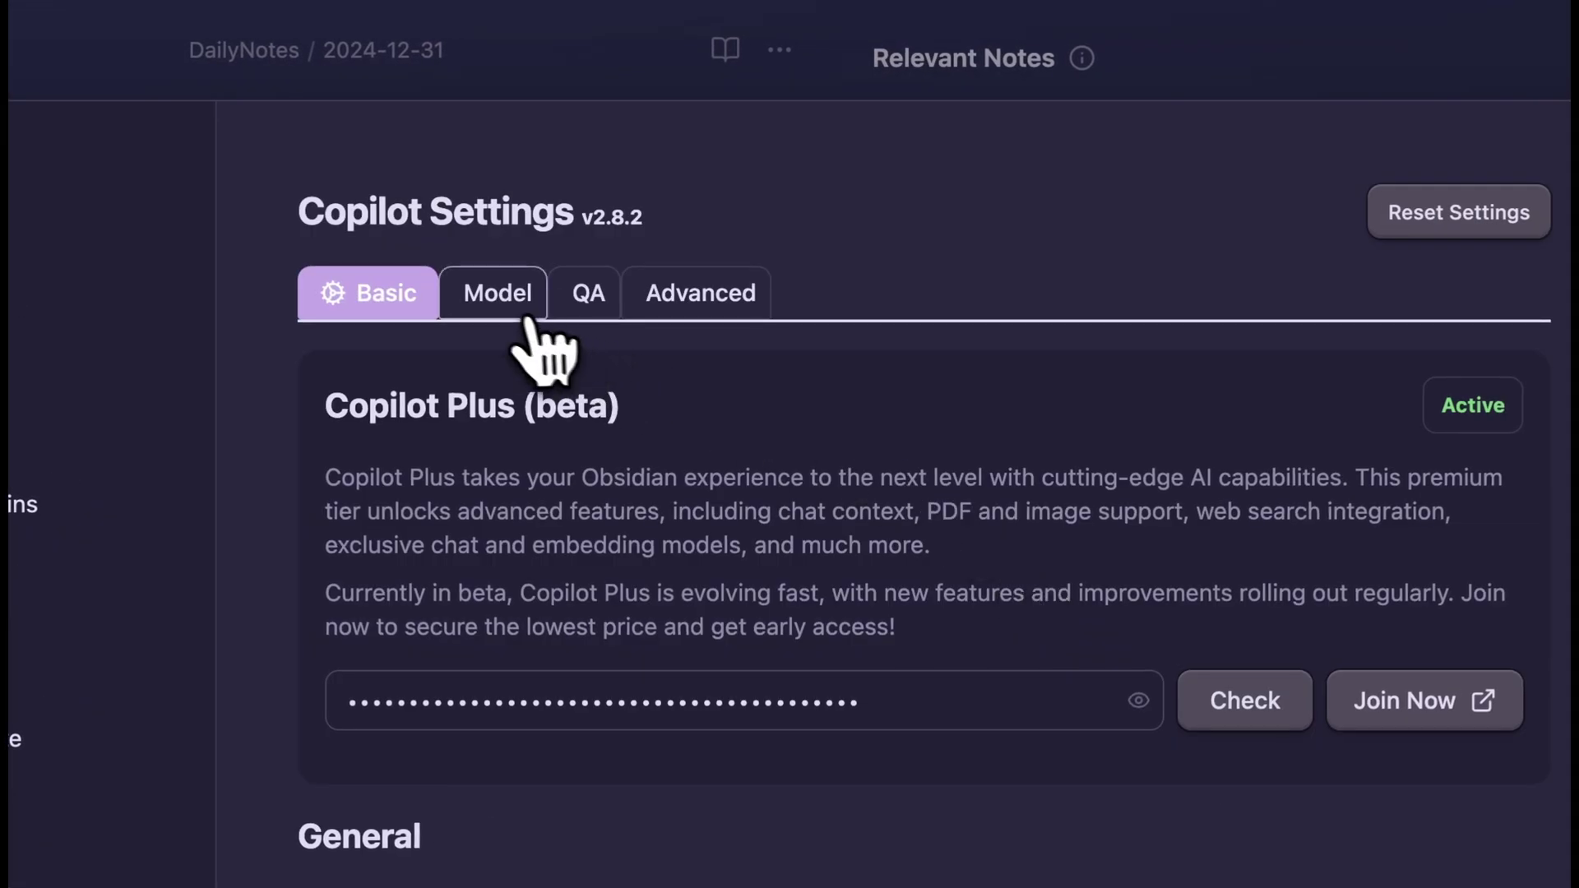
pyautogui.click(506, 304)
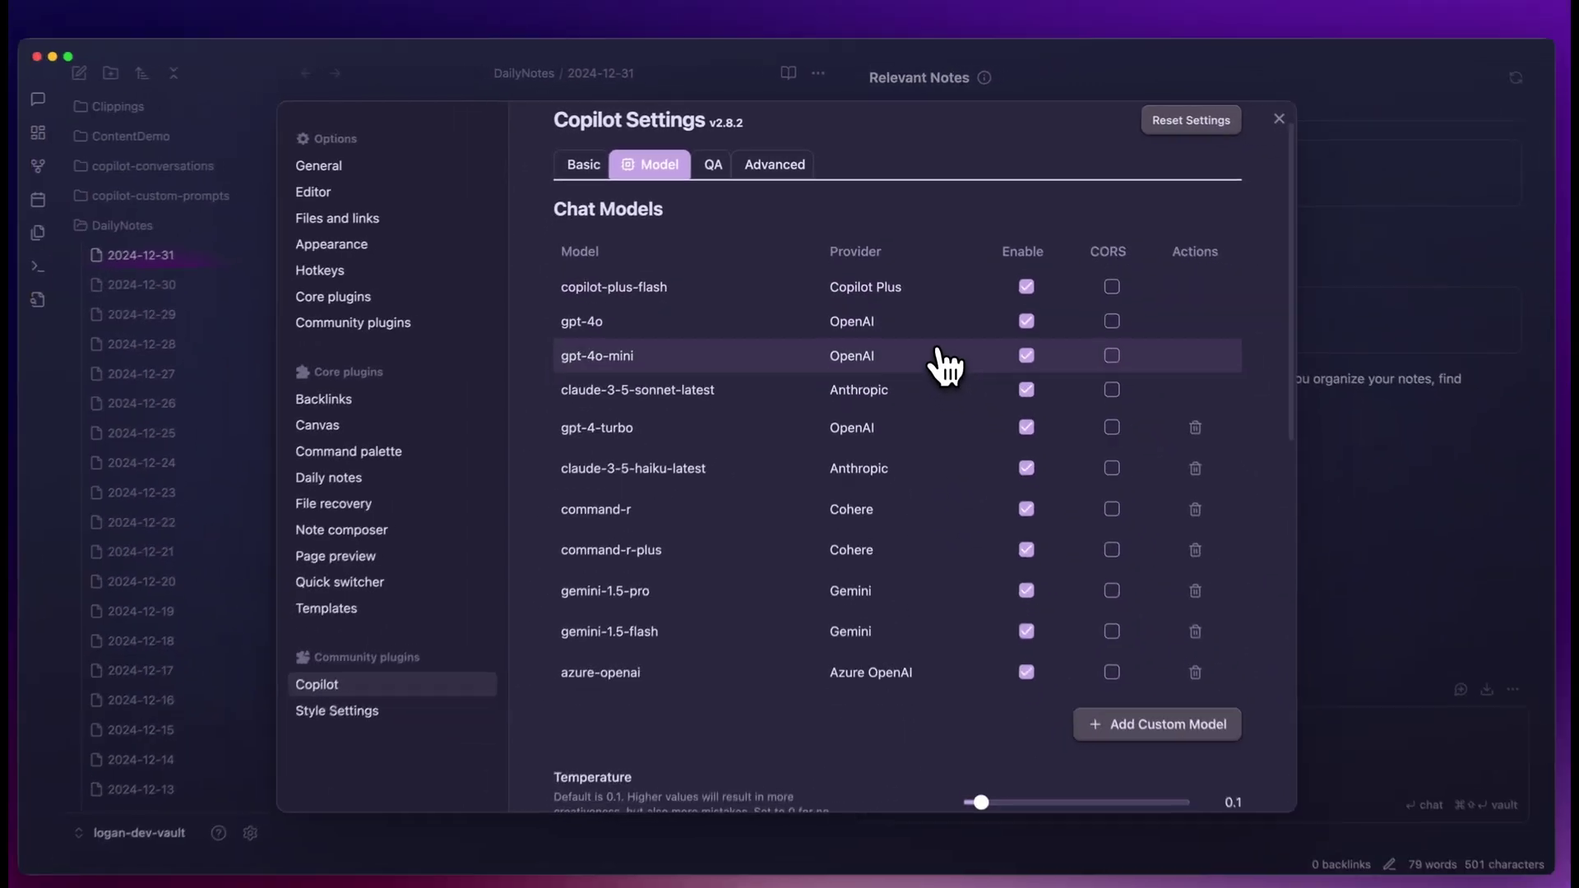
pyautogui.scroll(-2, 945, 366)
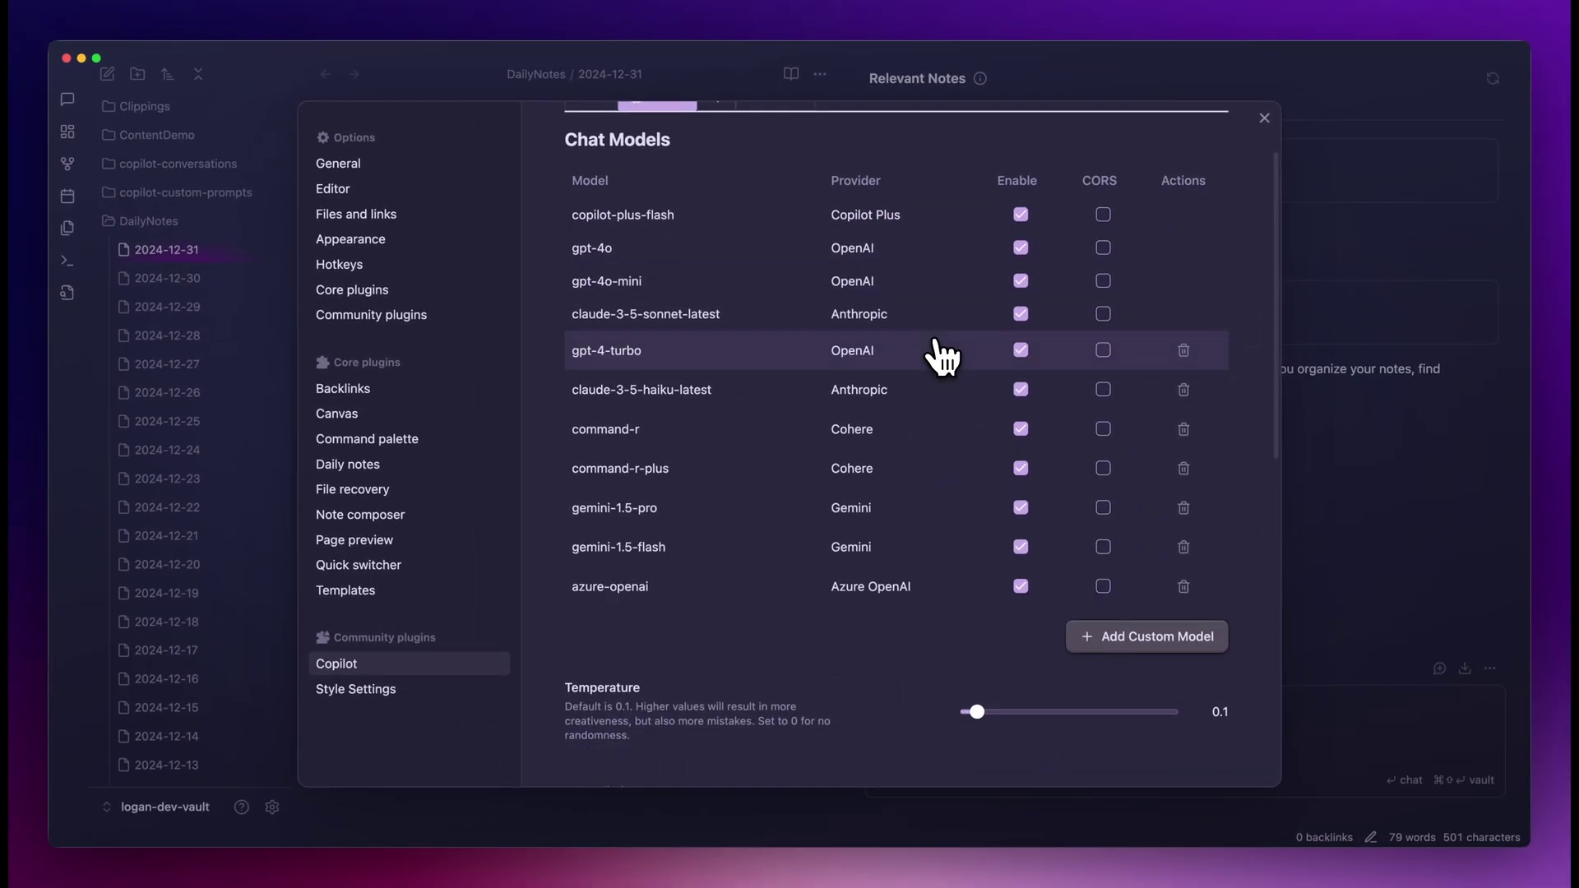
pyautogui.scroll(-5, 940, 355)
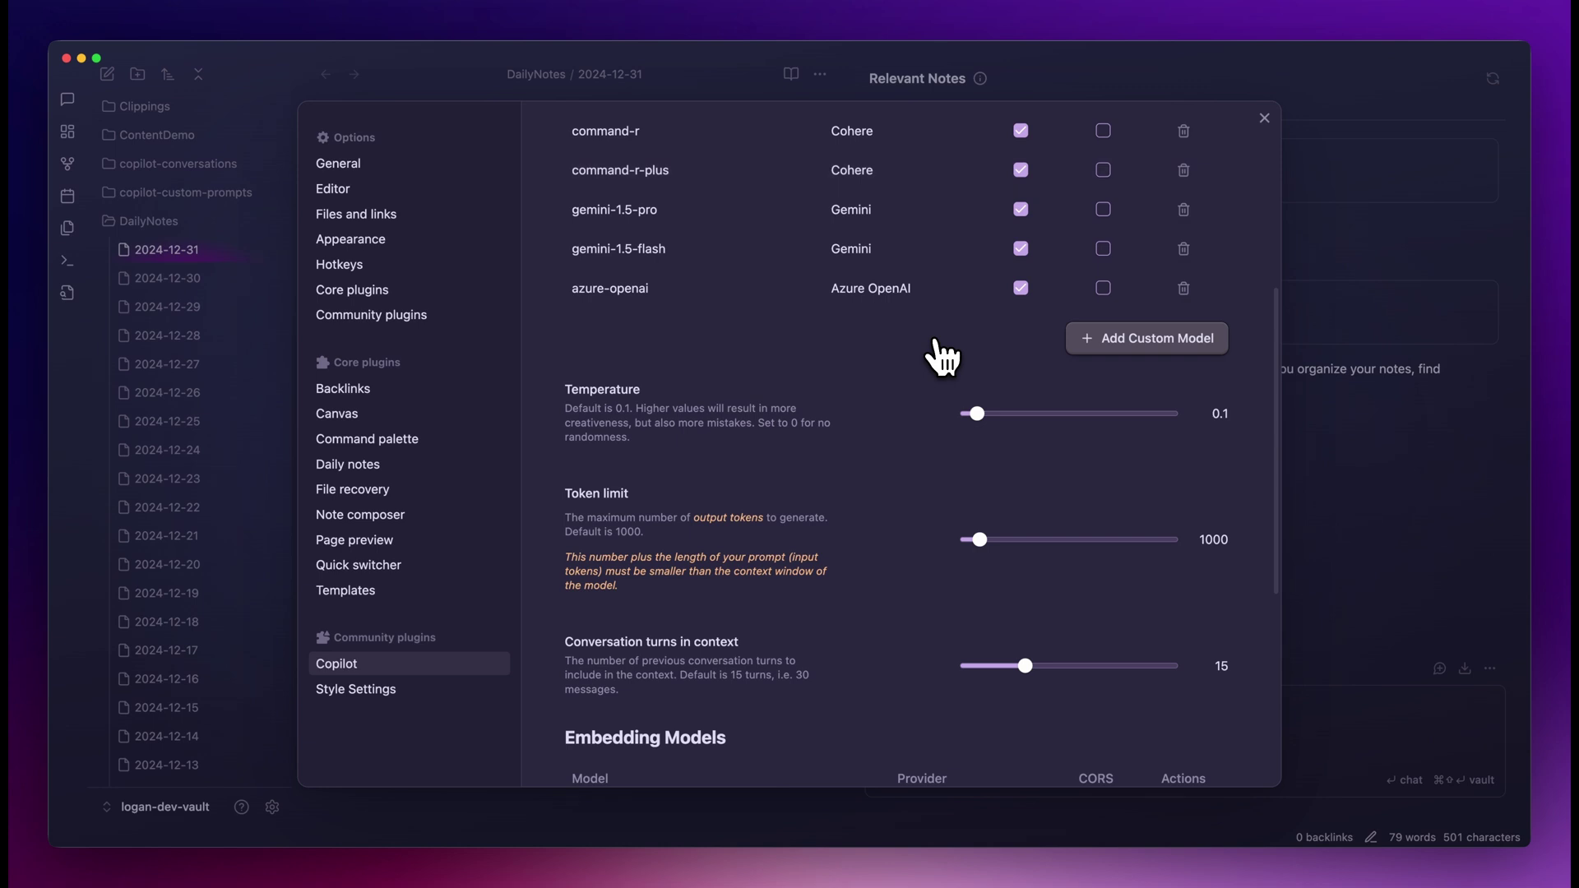
pyautogui.scroll(-7, 944, 355)
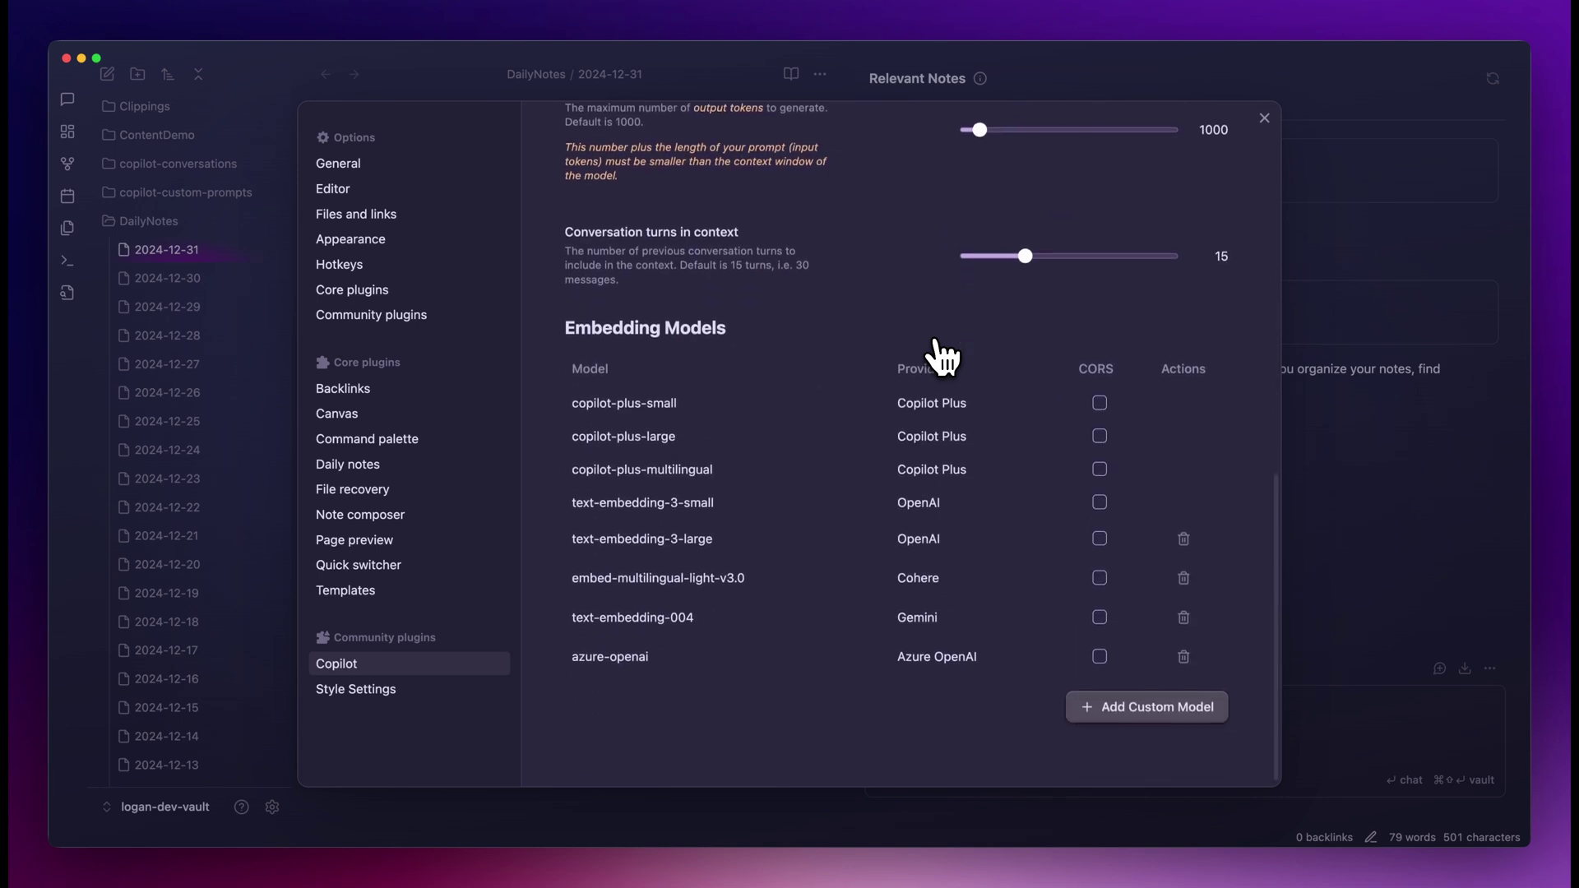
pyautogui.scroll(12, 943, 356)
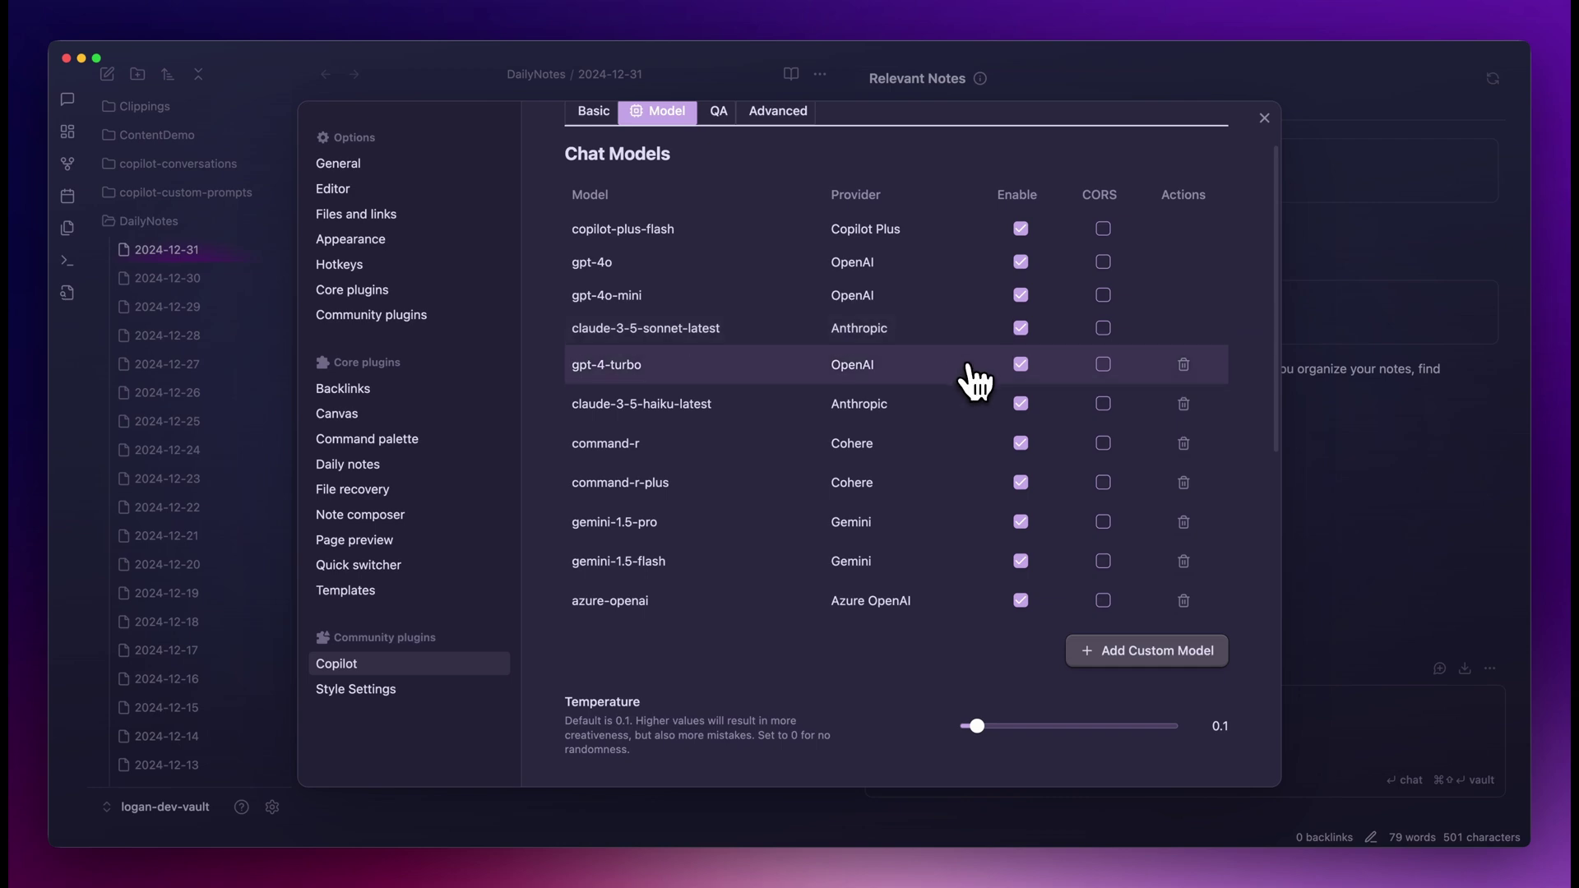
# Step: Fill in a custom chat model with provider OpenRouter, its API key, and the model name deepseek/deepseek-chat copied from OpenRouter's DeepSeek V3 page
pyautogui.scroll(2, 938, 510)
pyautogui.click(1147, 740)
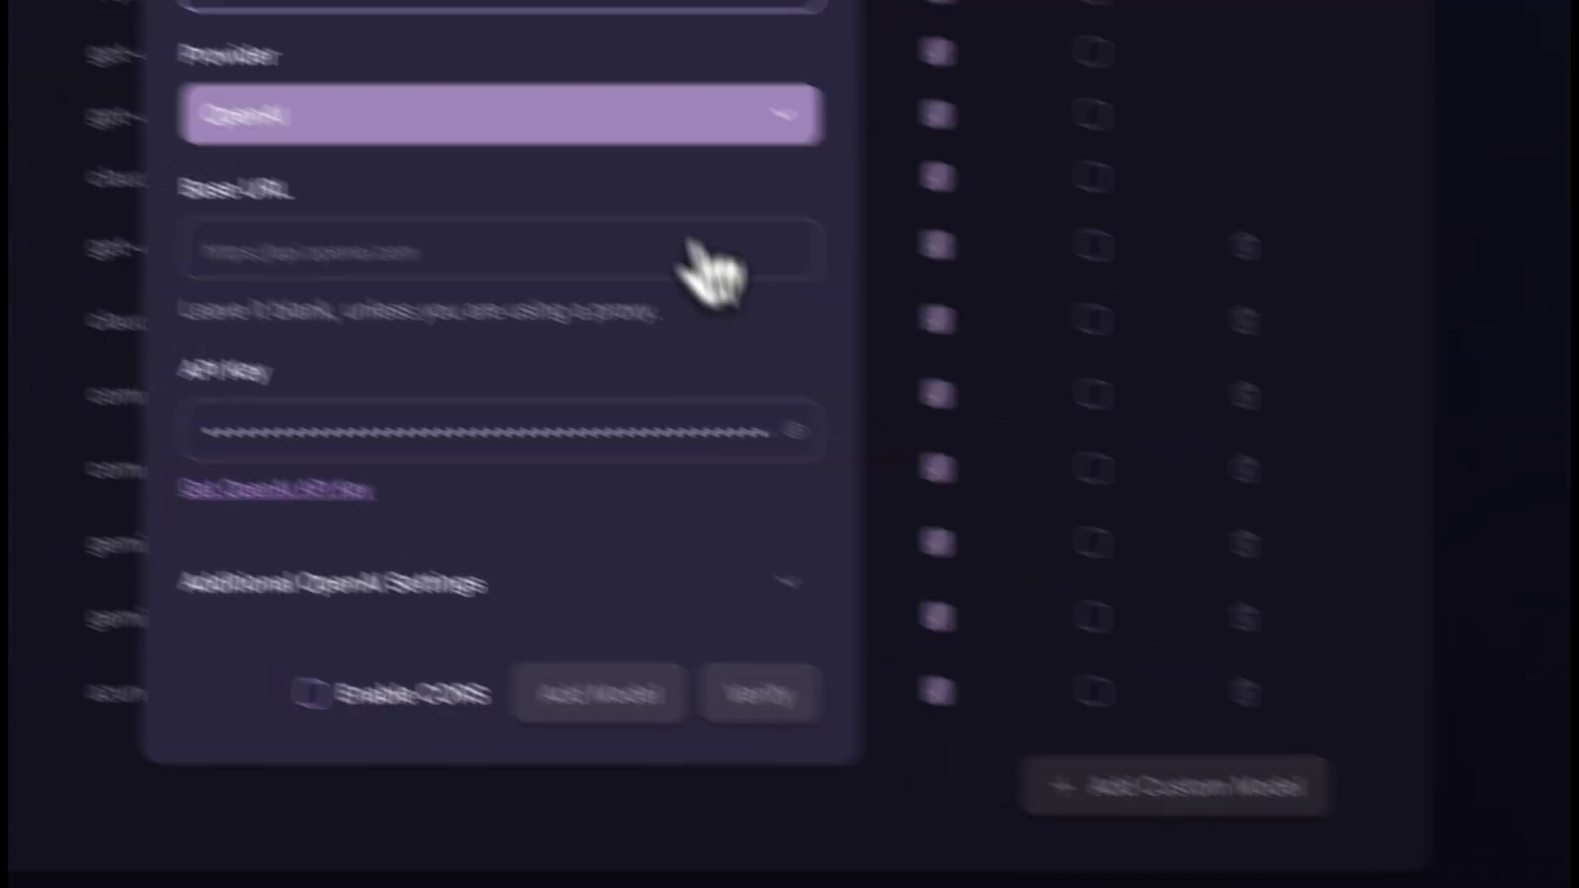
pyautogui.click(460, 68)
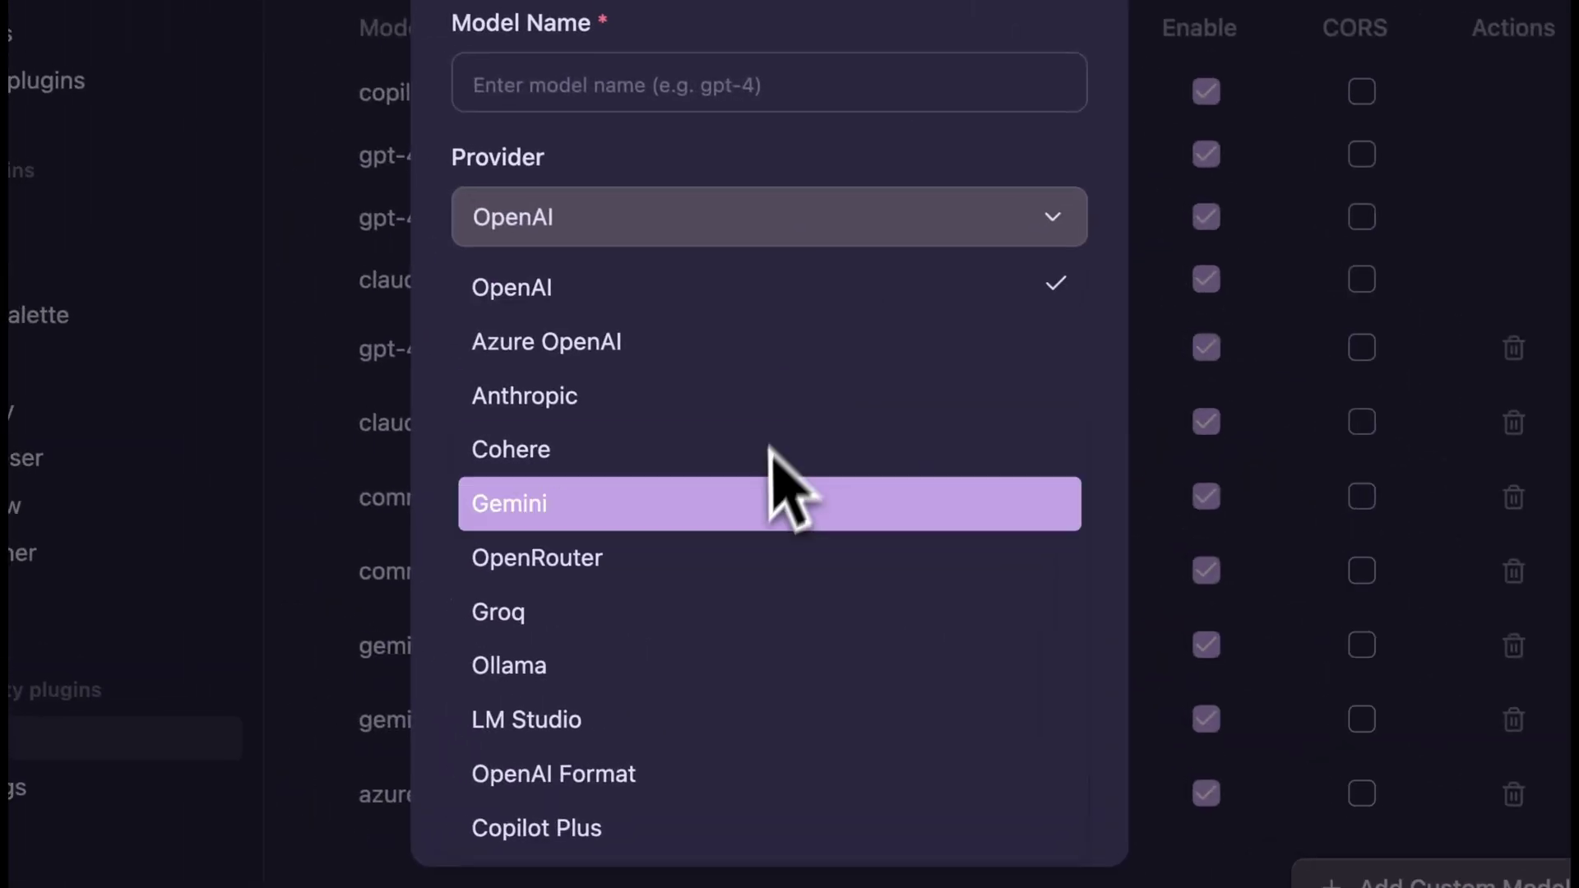
pyautogui.click(658, 568)
pyautogui.click(654, 580)
pyautogui.press('super+v')
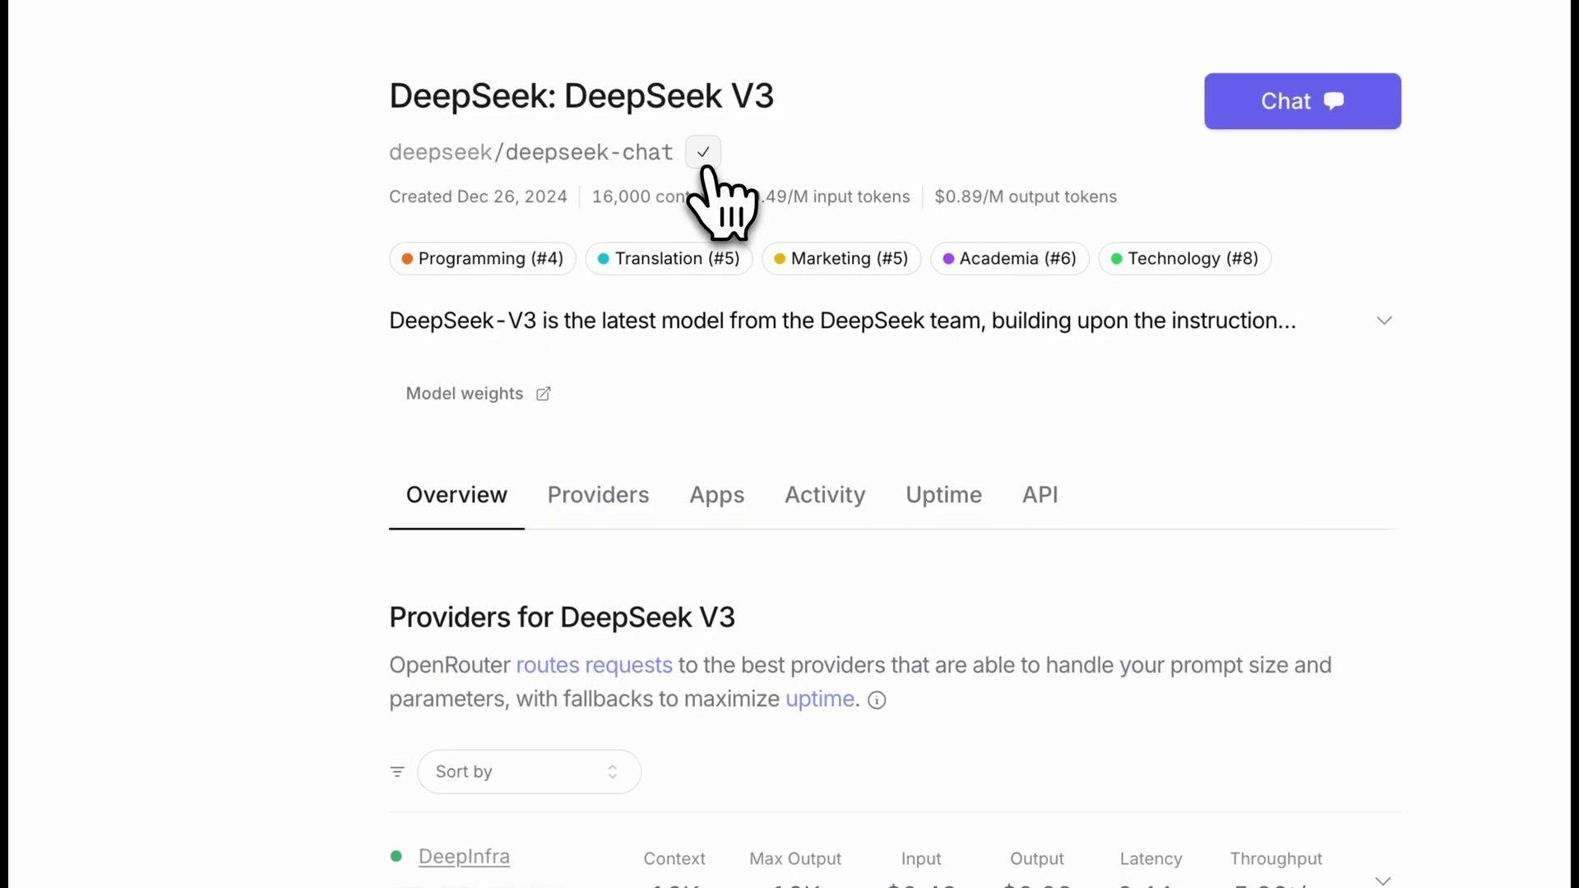
pyautogui.click(703, 151)
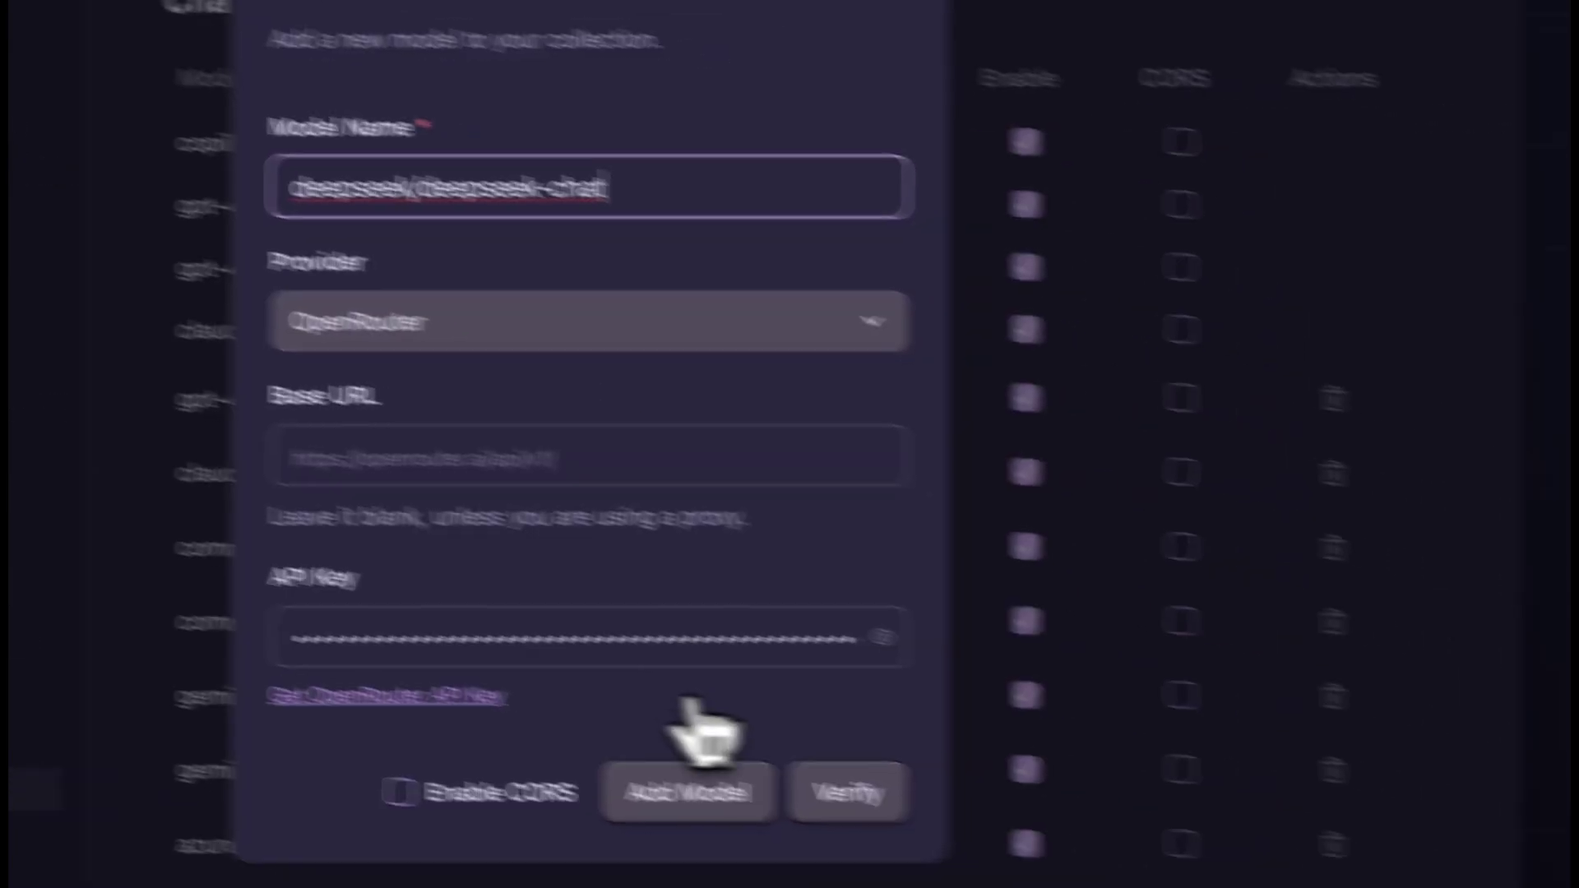
# Step: Verify the custom deepseek/deepseek-chat model, add it to the chat models and close the settings
pyautogui.click(1036, 840)
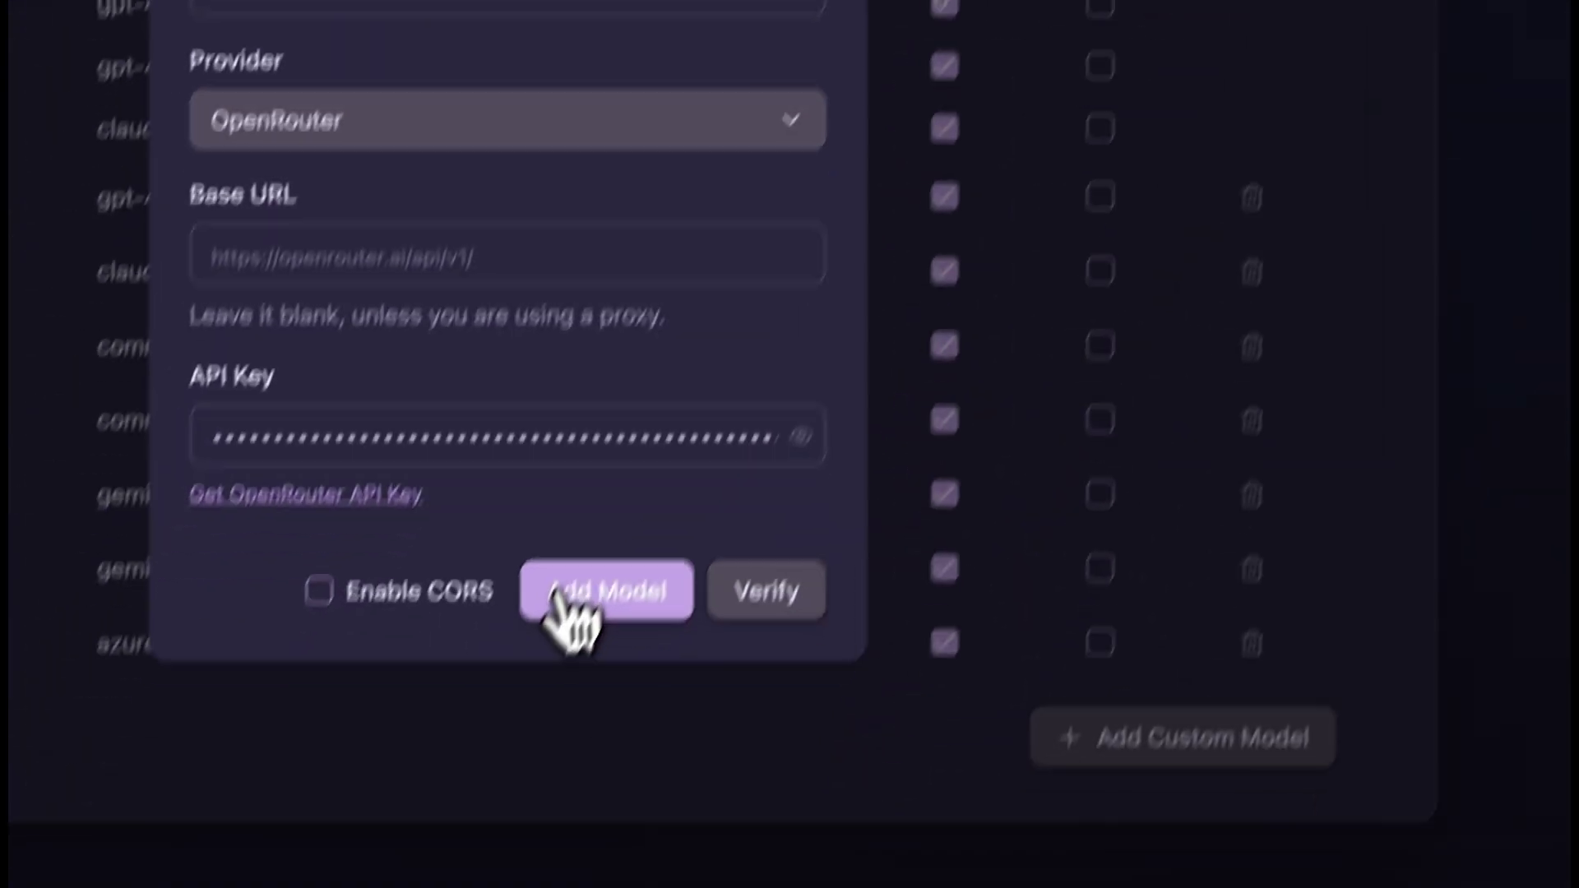
pyautogui.click(568, 590)
pyautogui.press('Escape')
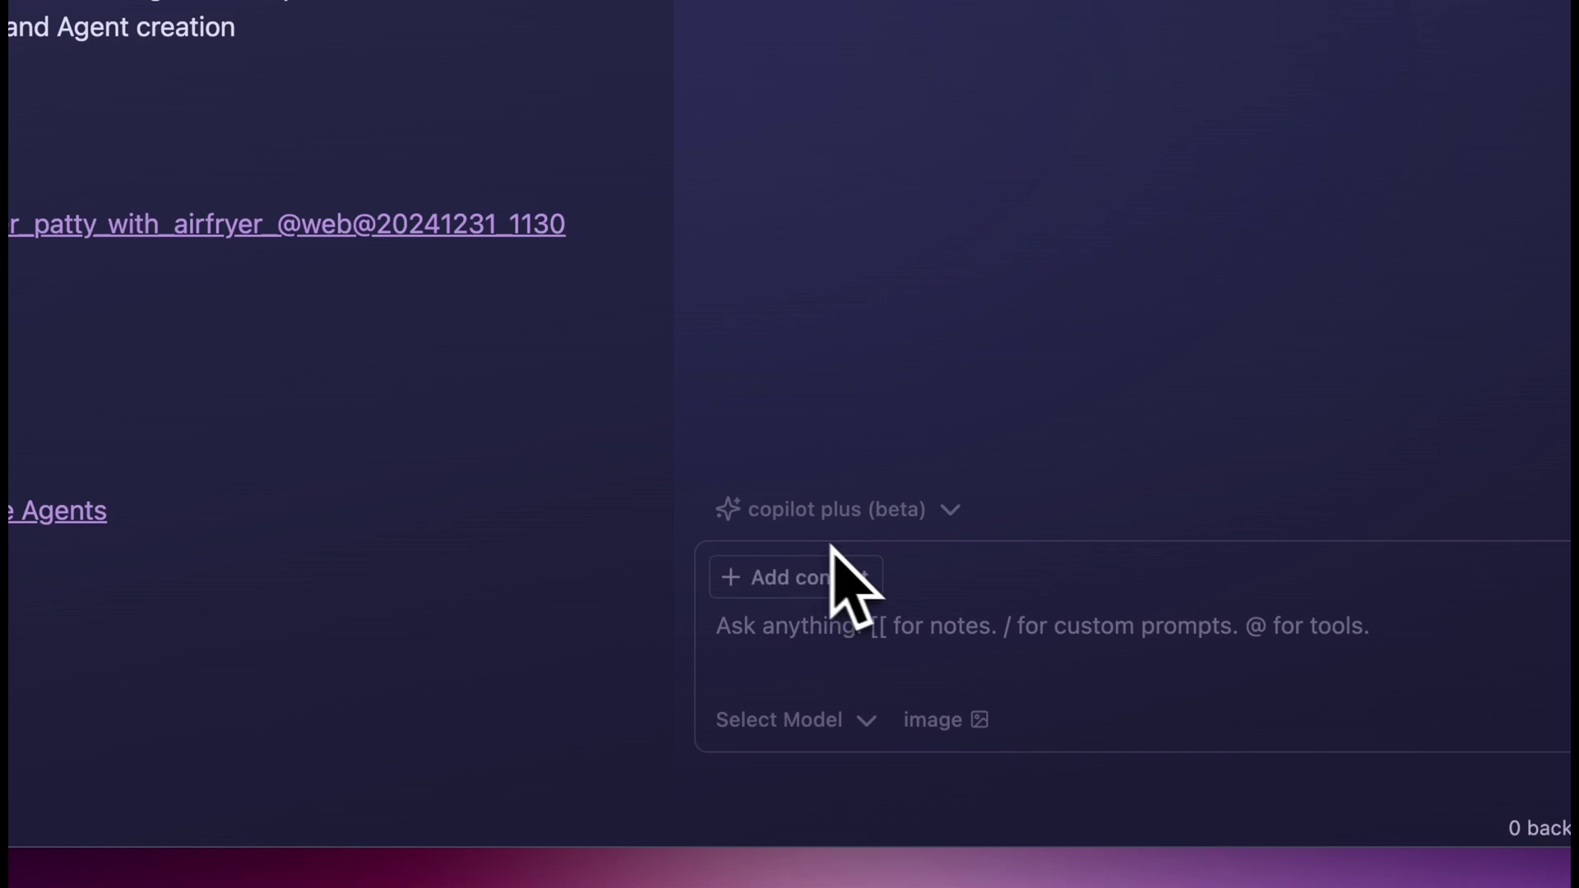
# Step: Choose deepseek/deepseek-chat as the chat model and send the message "hello who are you"
pyautogui.click(810, 722)
pyautogui.click(814, 655)
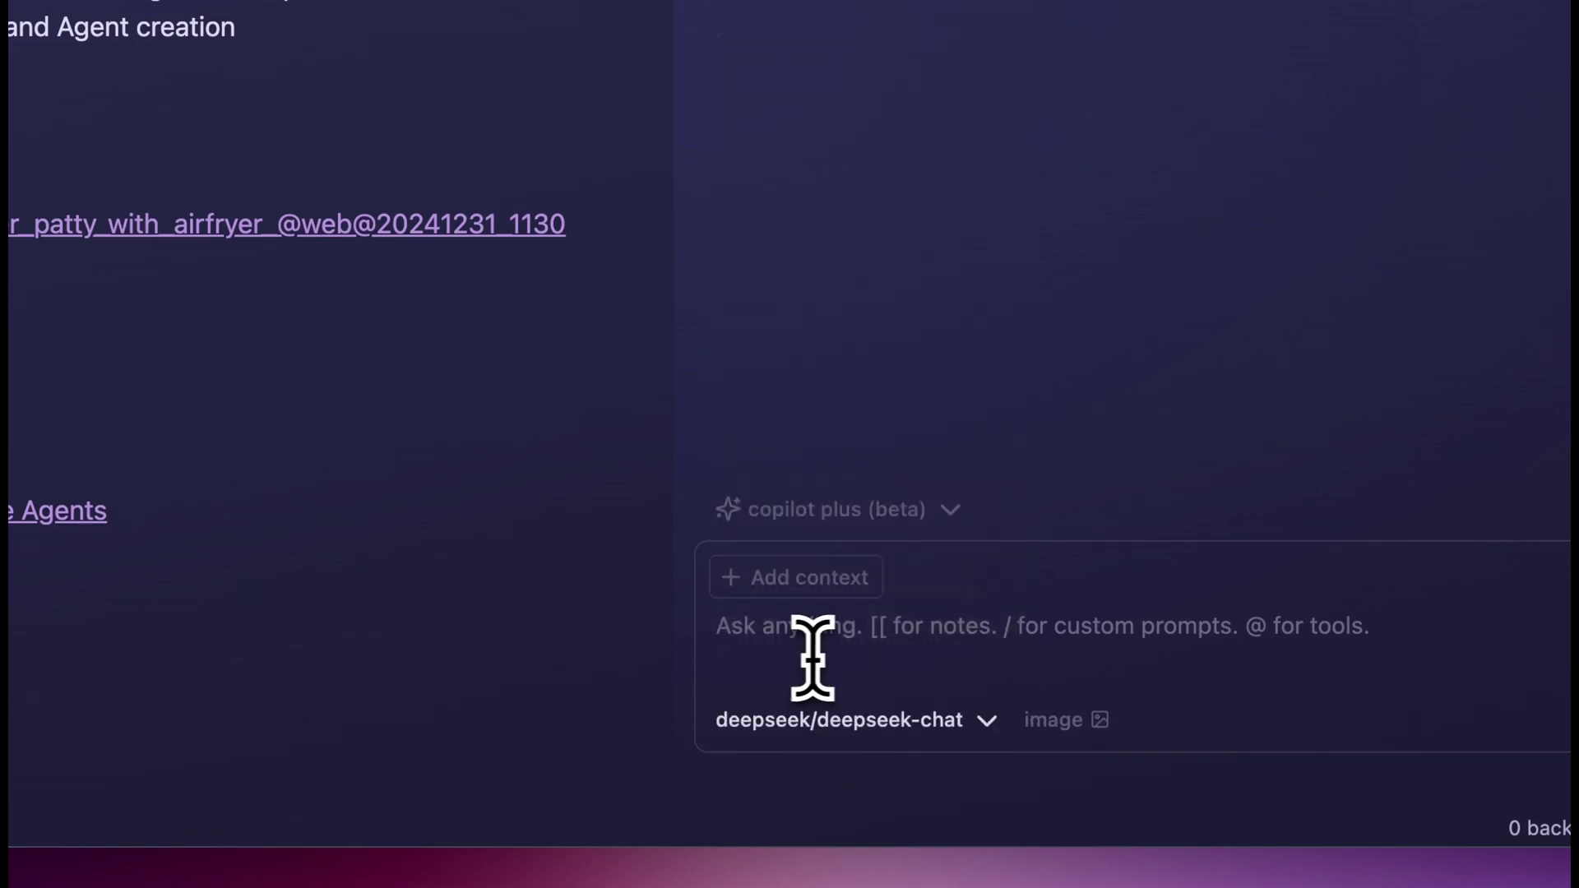
pyautogui.click(813, 658)
pyautogui.write('hello')
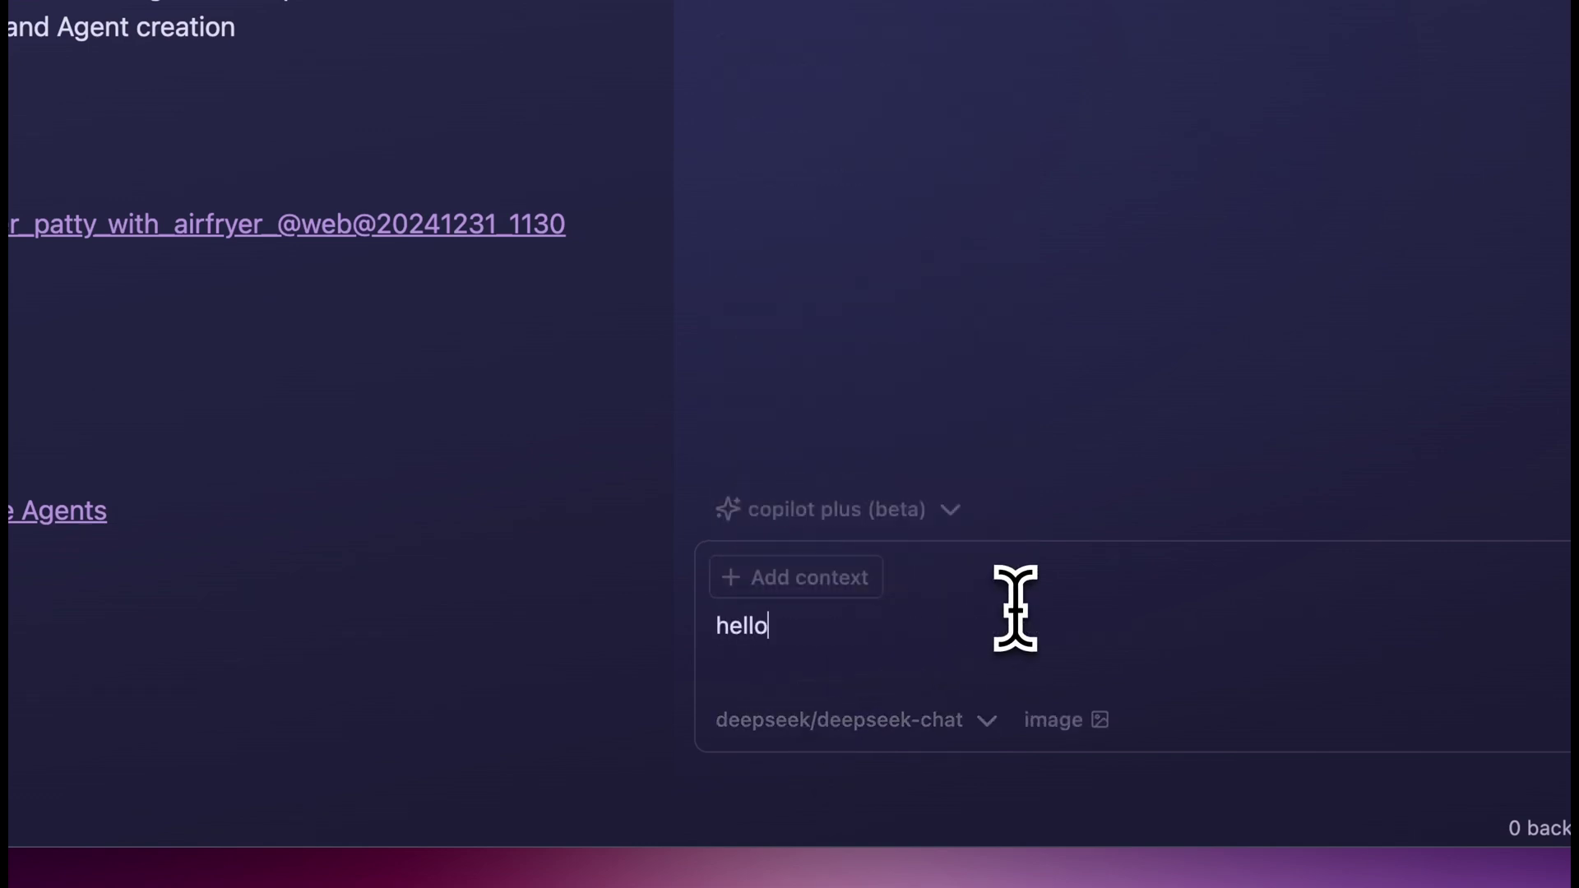
pyautogui.write(' who are you')
pyautogui.press('Return')
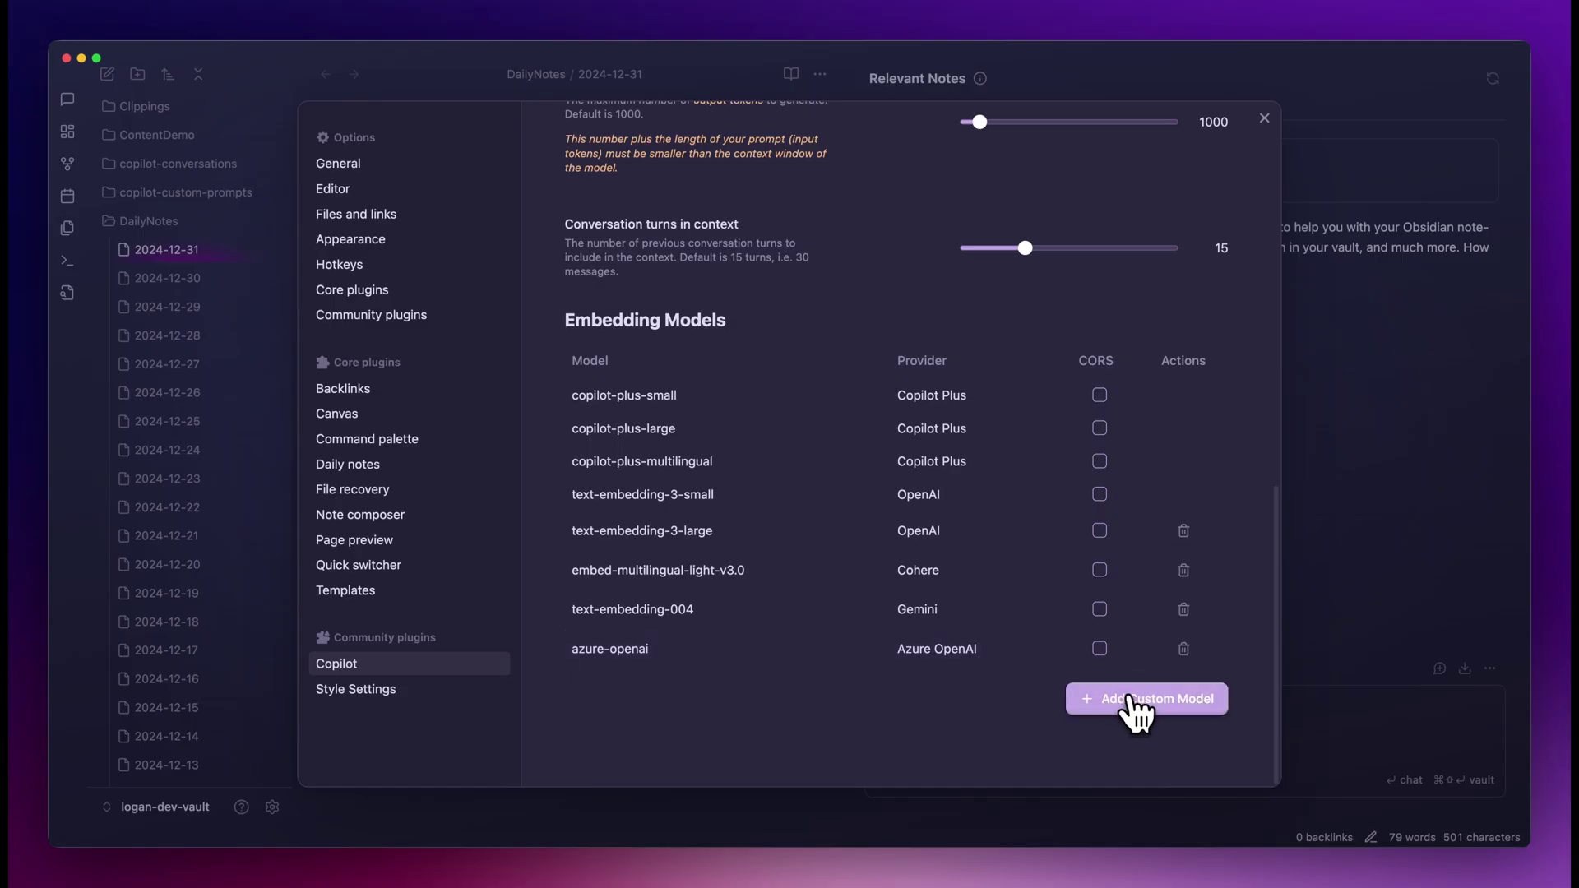
# Step: Look at the form for adding a custom embedding model in the Copilot model settings and close it without adding one
pyautogui.click(1151, 700)
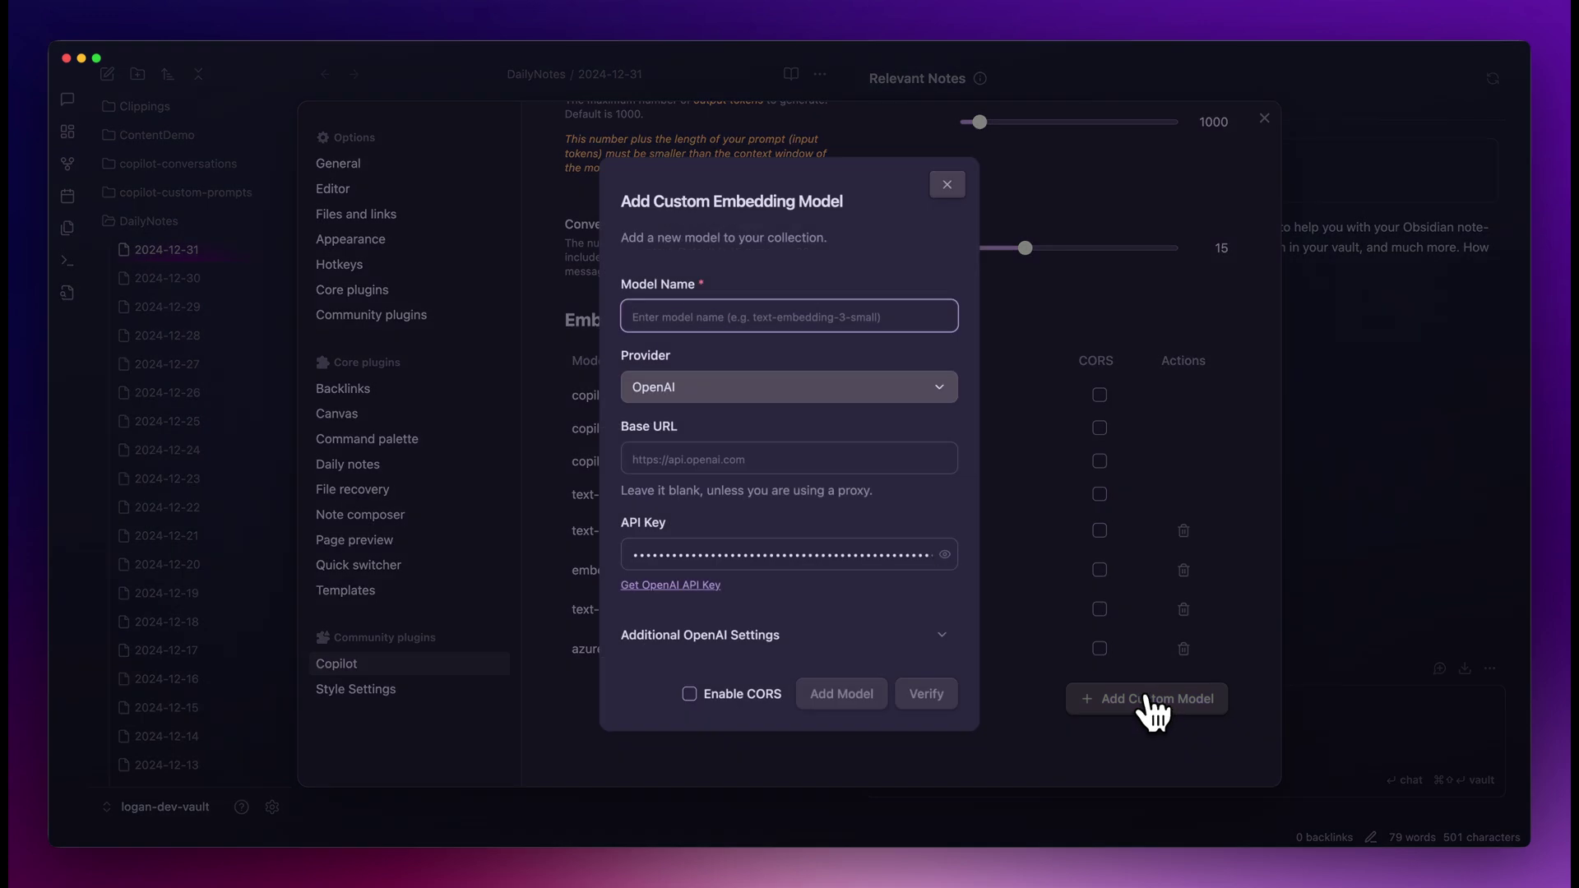
pyautogui.click(947, 186)
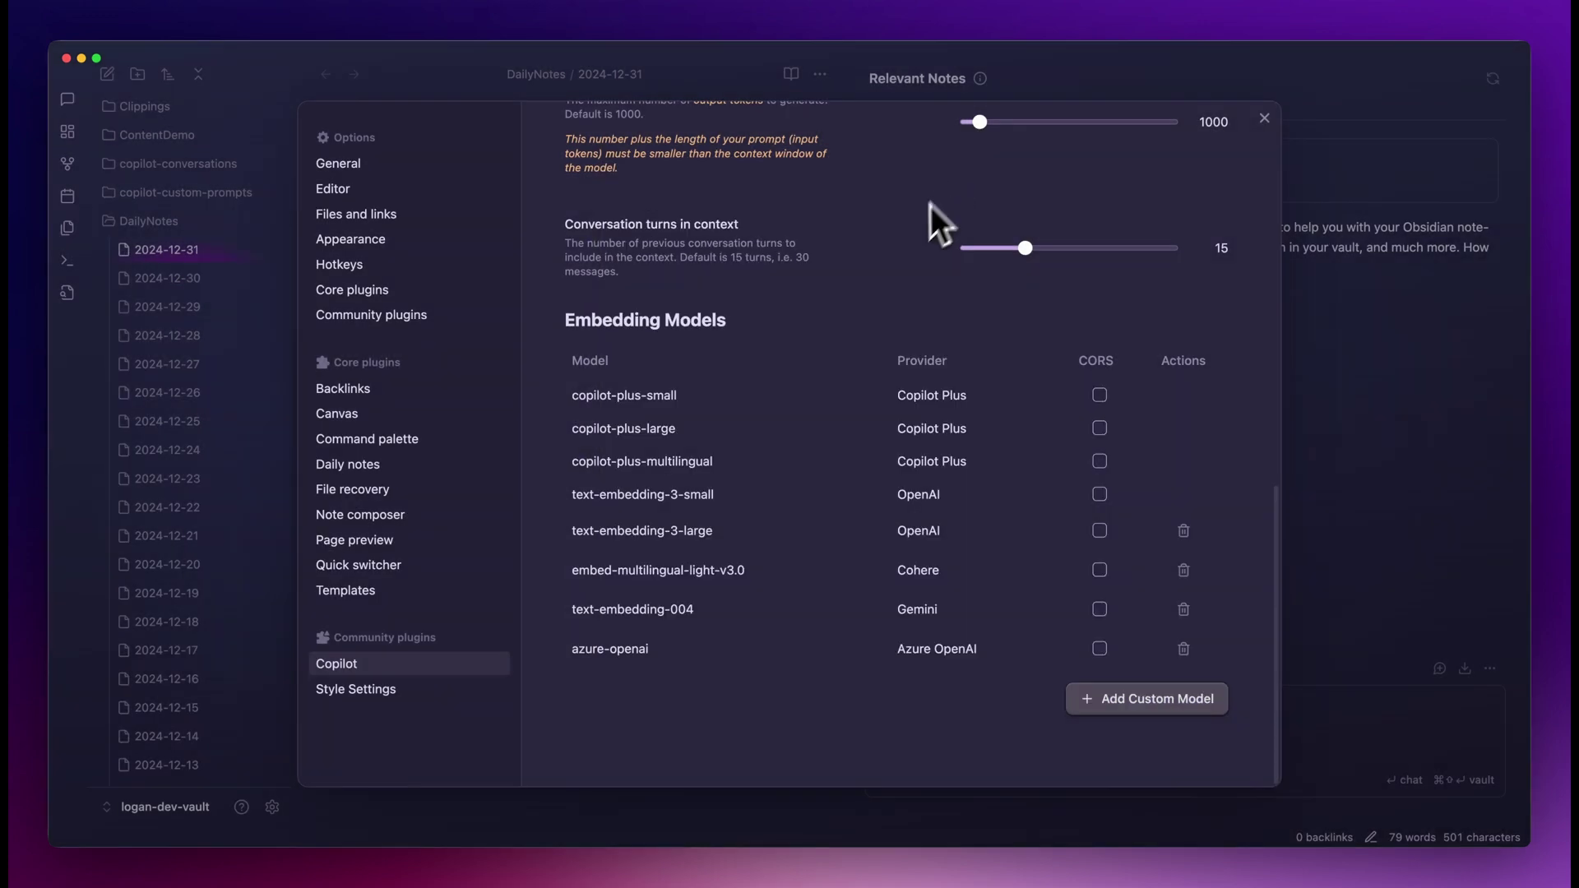
# Step: Review Copilot's QA settings, including the partition count choices, the index exclusions and inclusions, and the sync and mobile options
pyautogui.scroll(10, 930, 205)
pyautogui.click(721, 211)
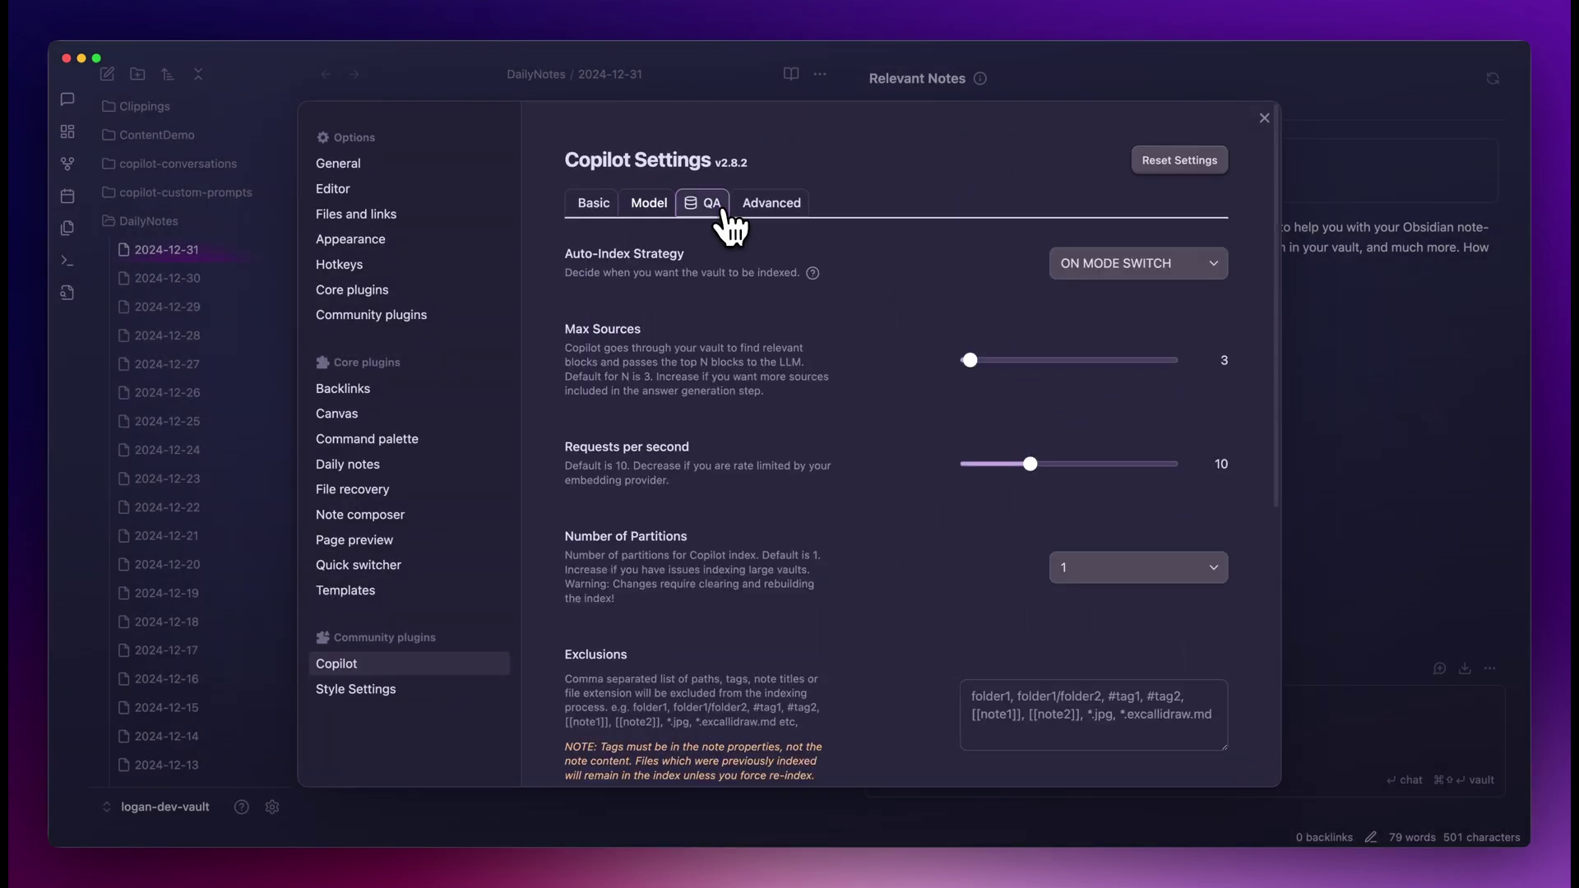
pyautogui.scroll(-1, 864, 359)
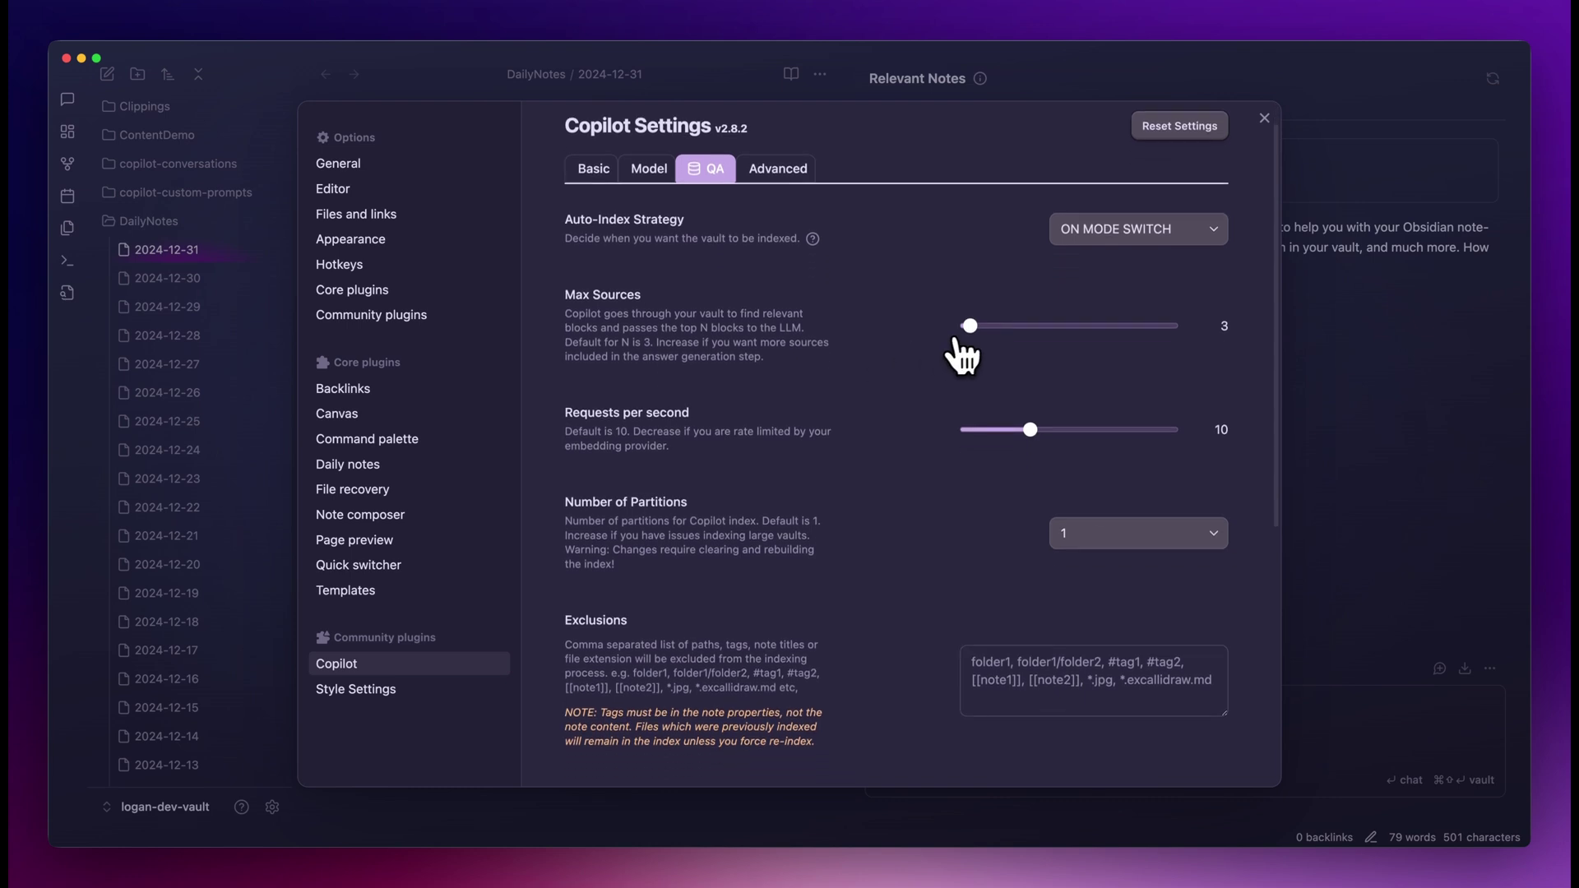
pyautogui.scroll(-4, 969, 352)
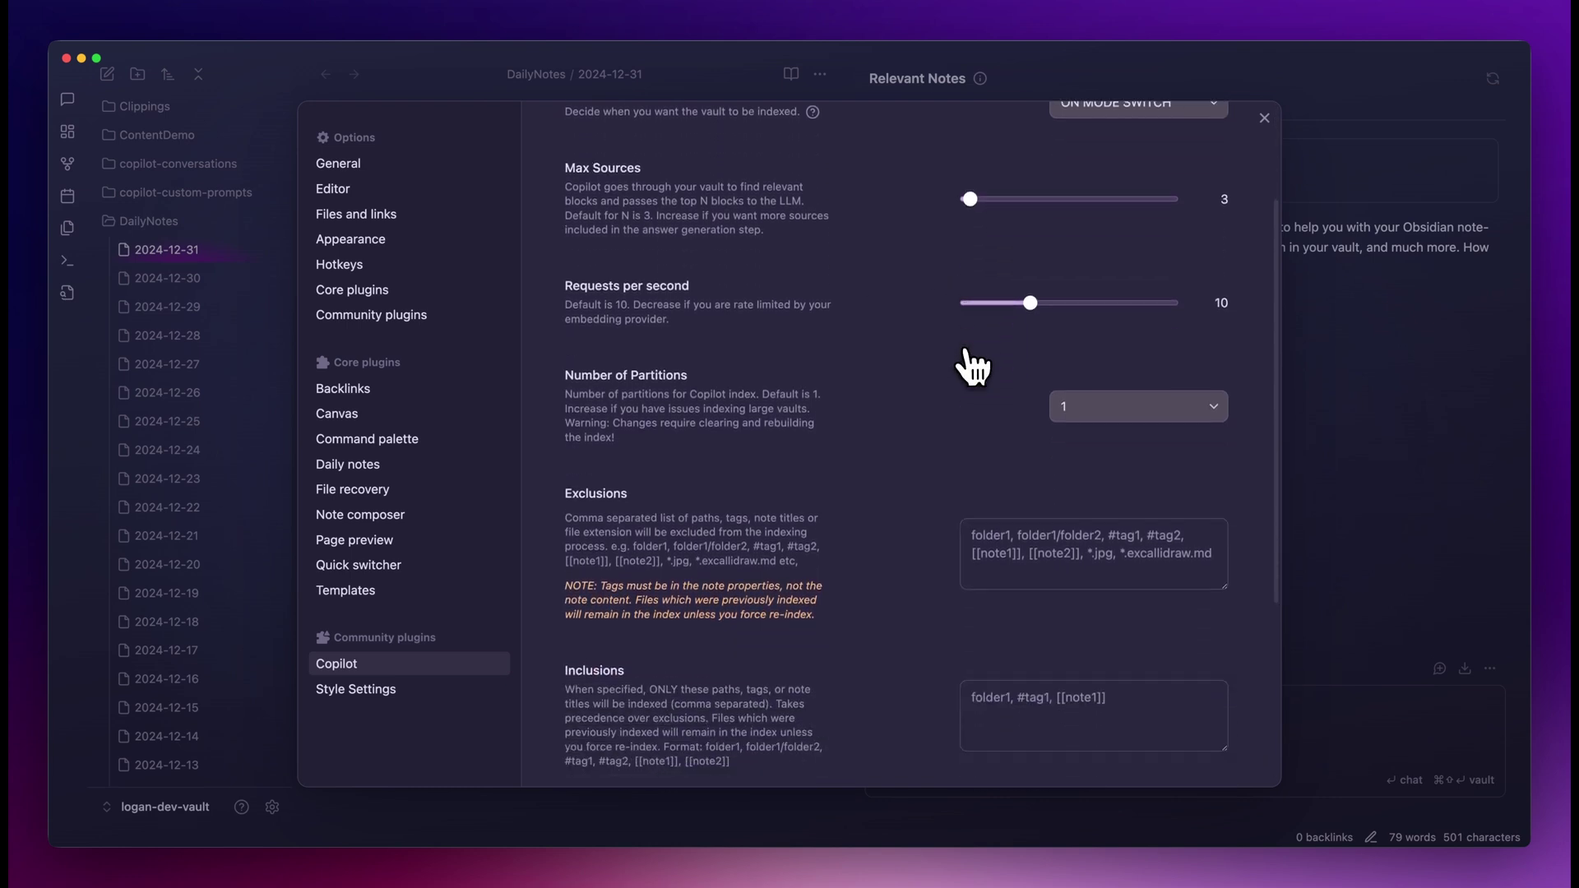
pyautogui.scroll(-3, 968, 362)
pyautogui.click(1069, 321)
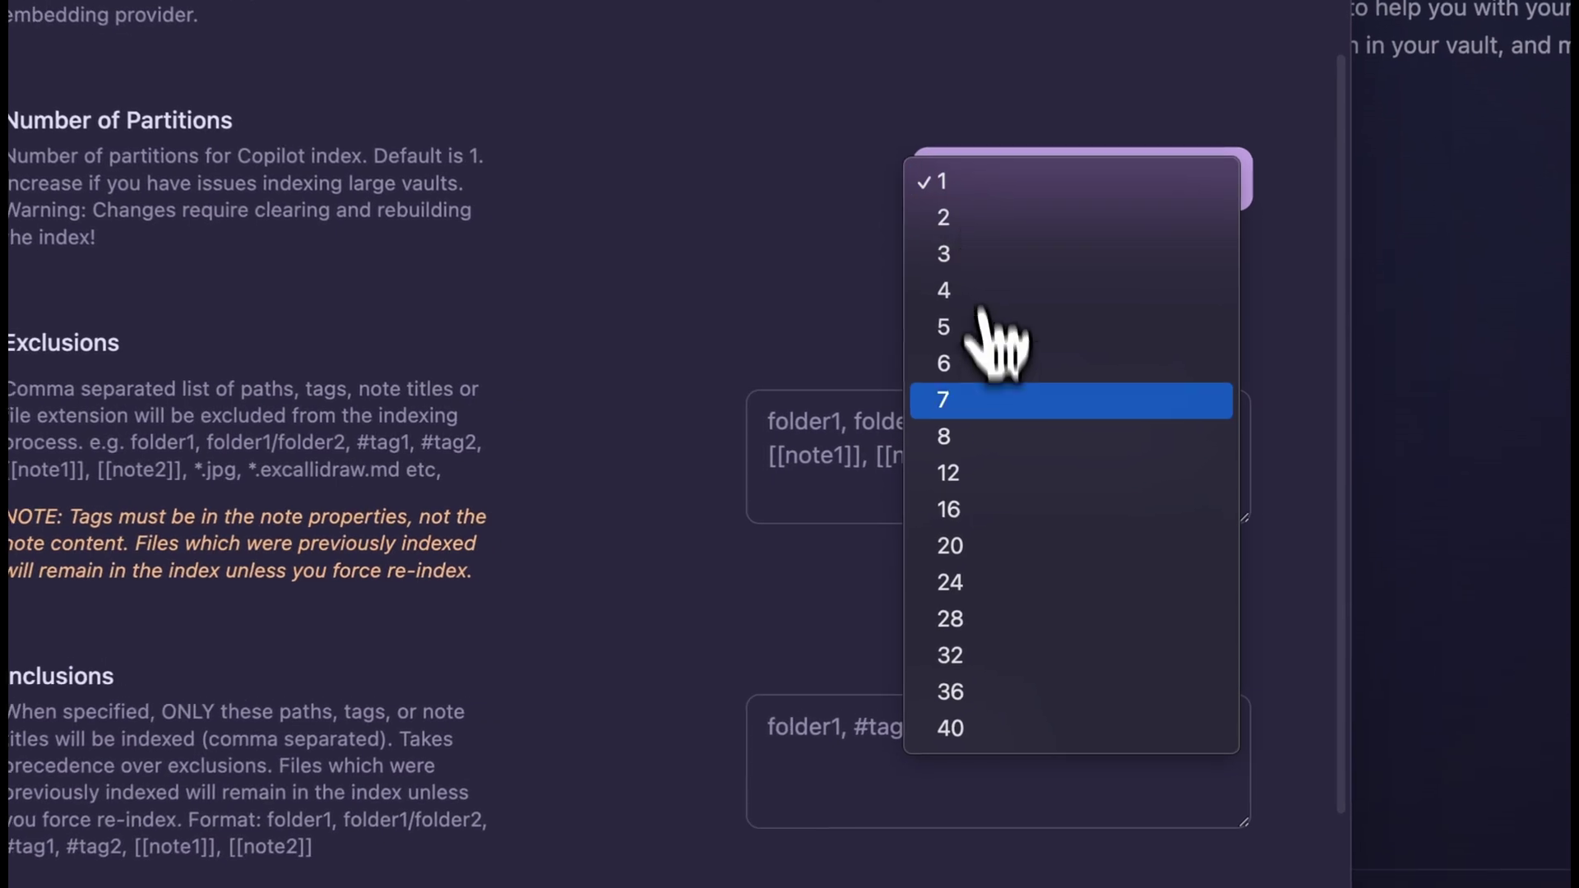
pyautogui.click(694, 264)
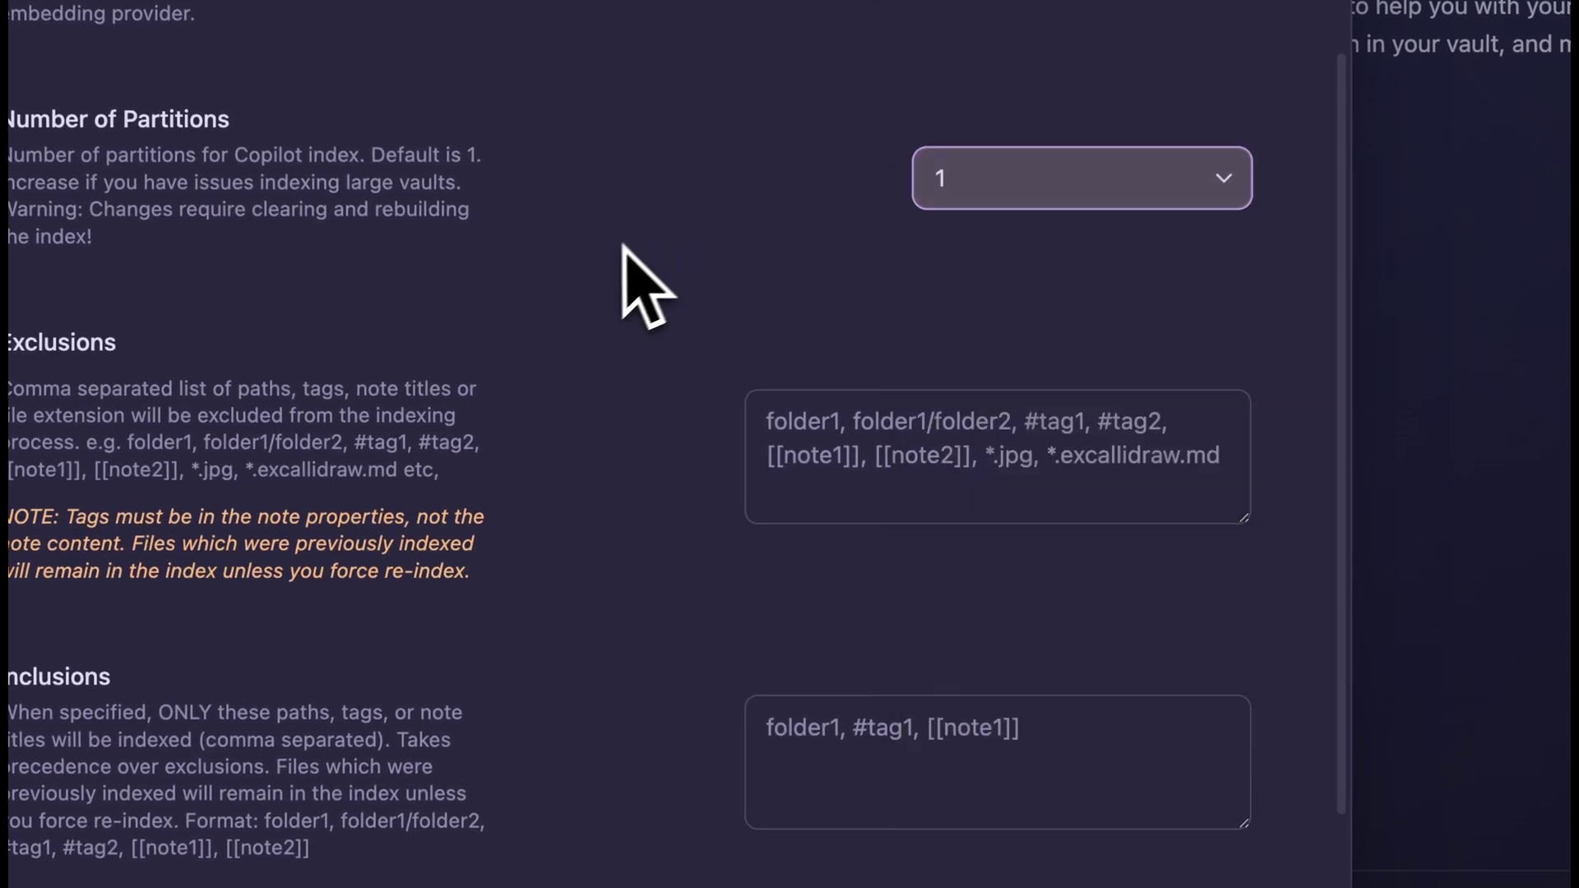
pyautogui.scroll(-2, 624, 254)
pyautogui.scroll(-4, 617, 272)
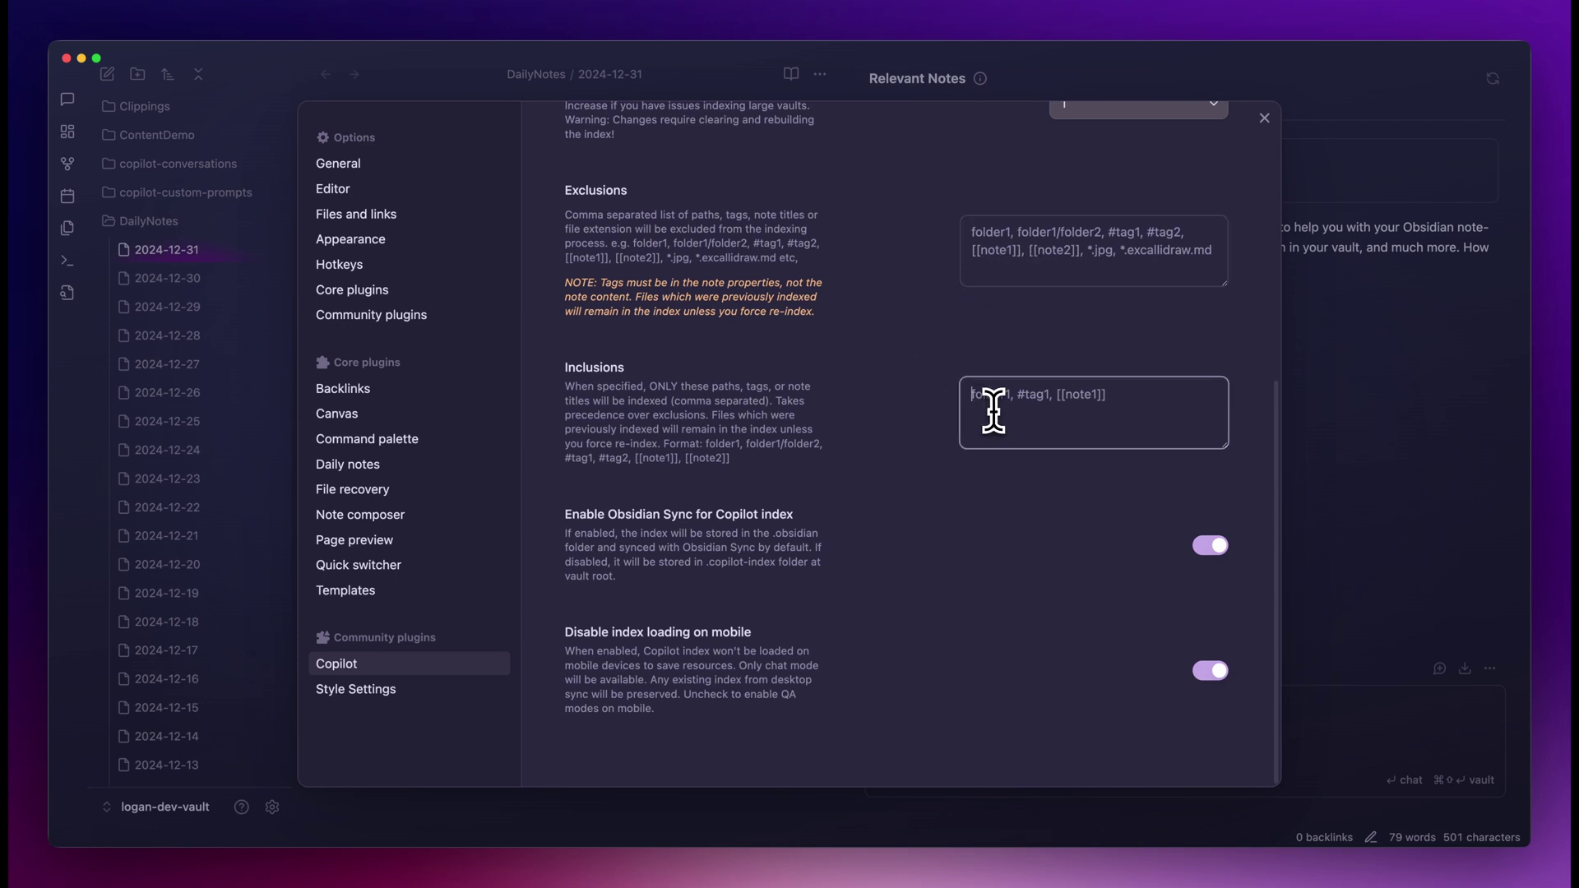
pyautogui.scroll(5, 1135, 507)
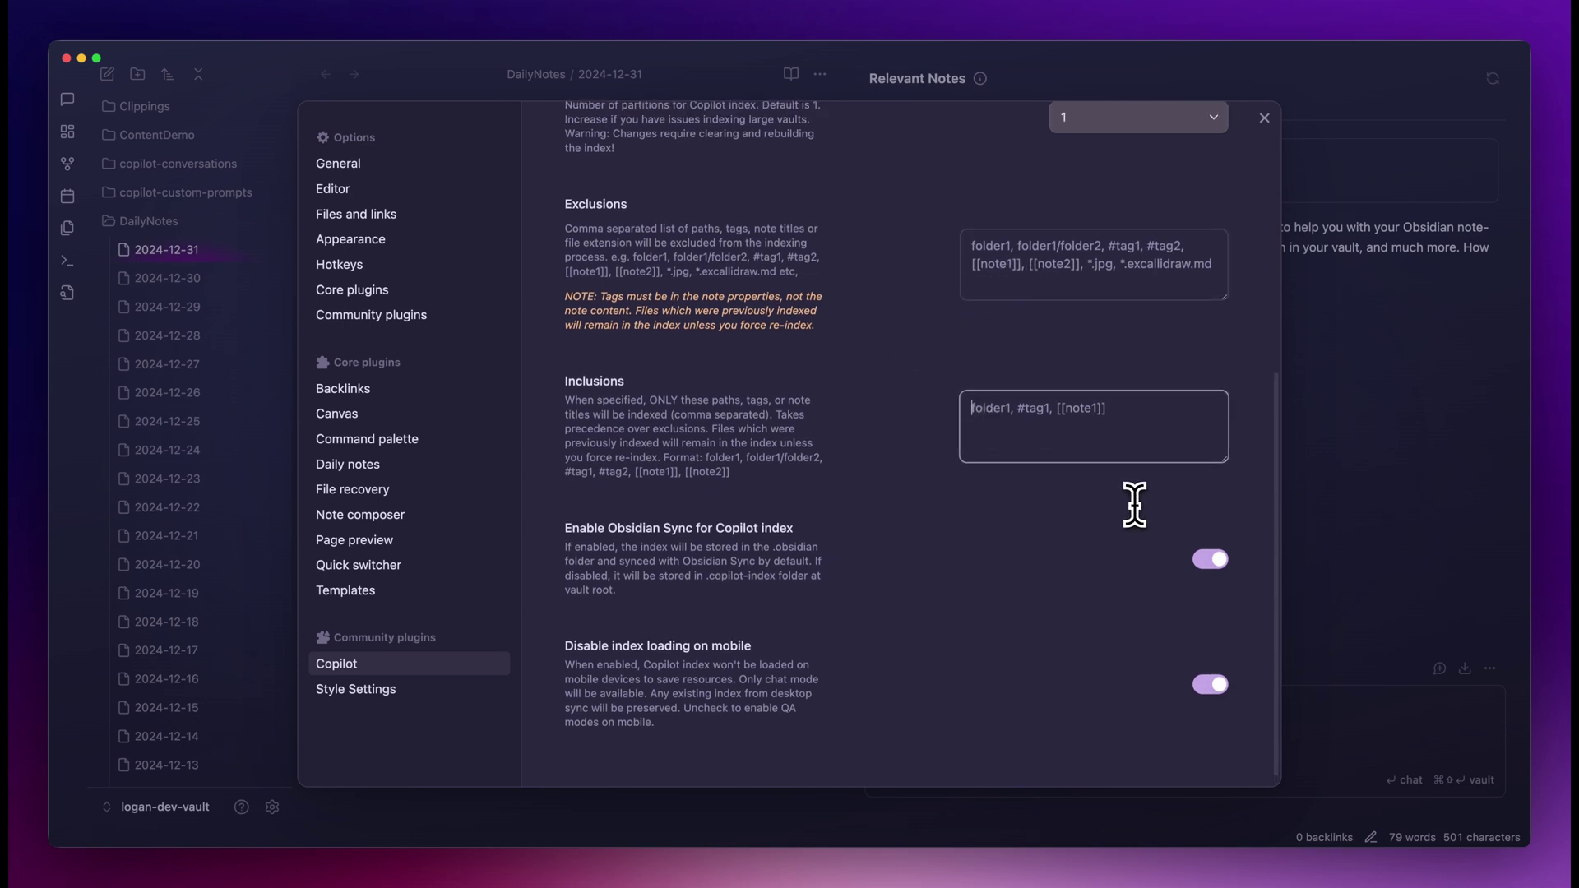
# Step: Enlarge the user system prompt box in Copilot's advanced settings and turn on Debug Mode
pyautogui.click(794, 207)
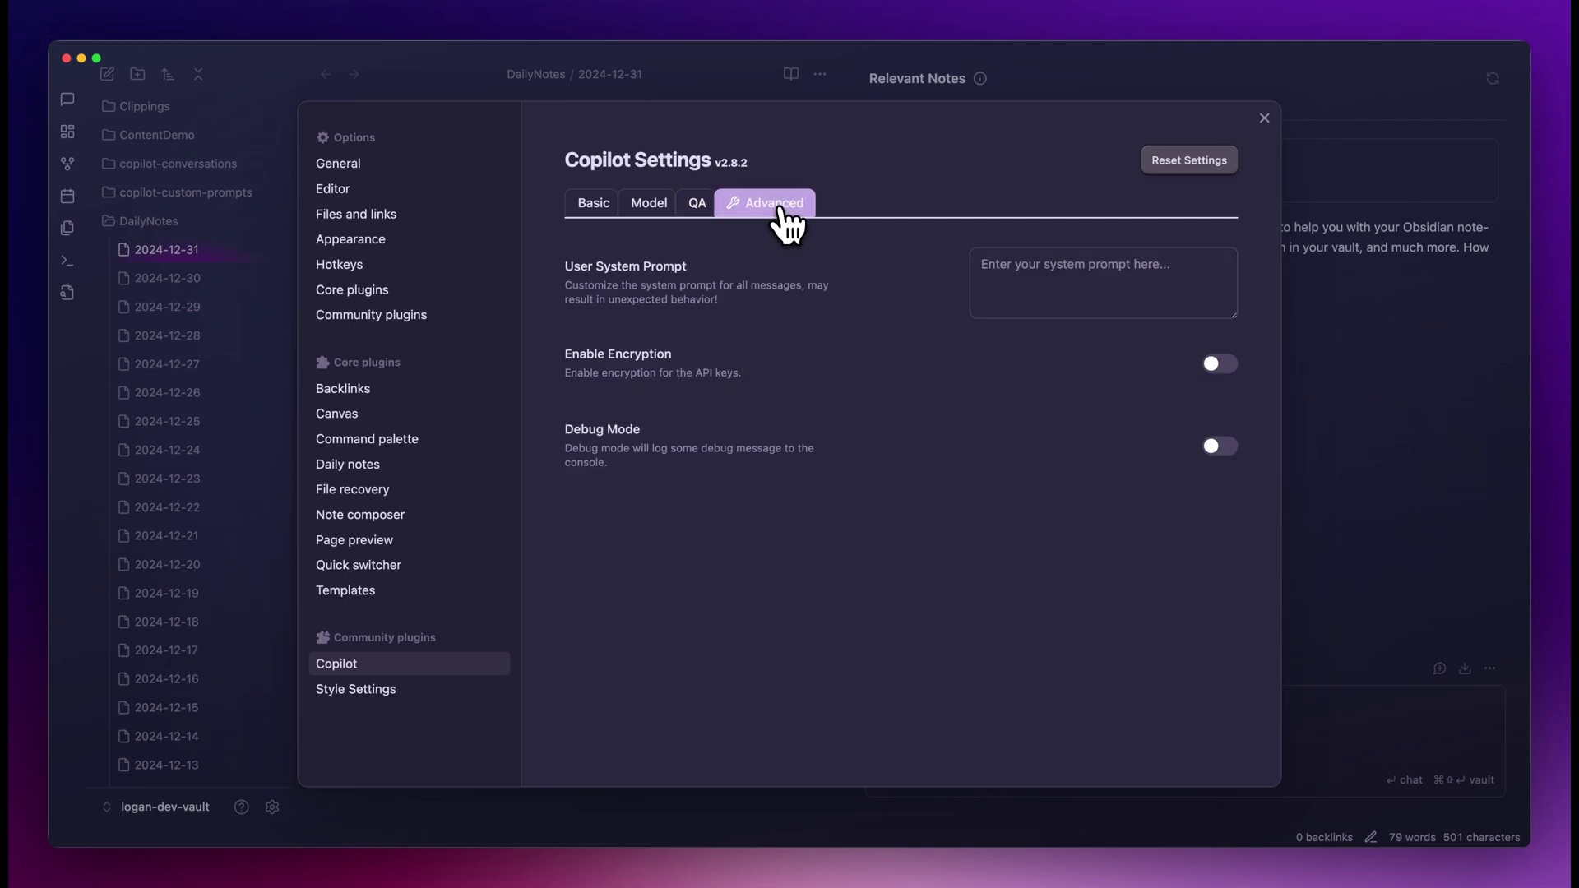
pyautogui.moveTo(1203, 321); pyautogui.dragTo(1250, 378)
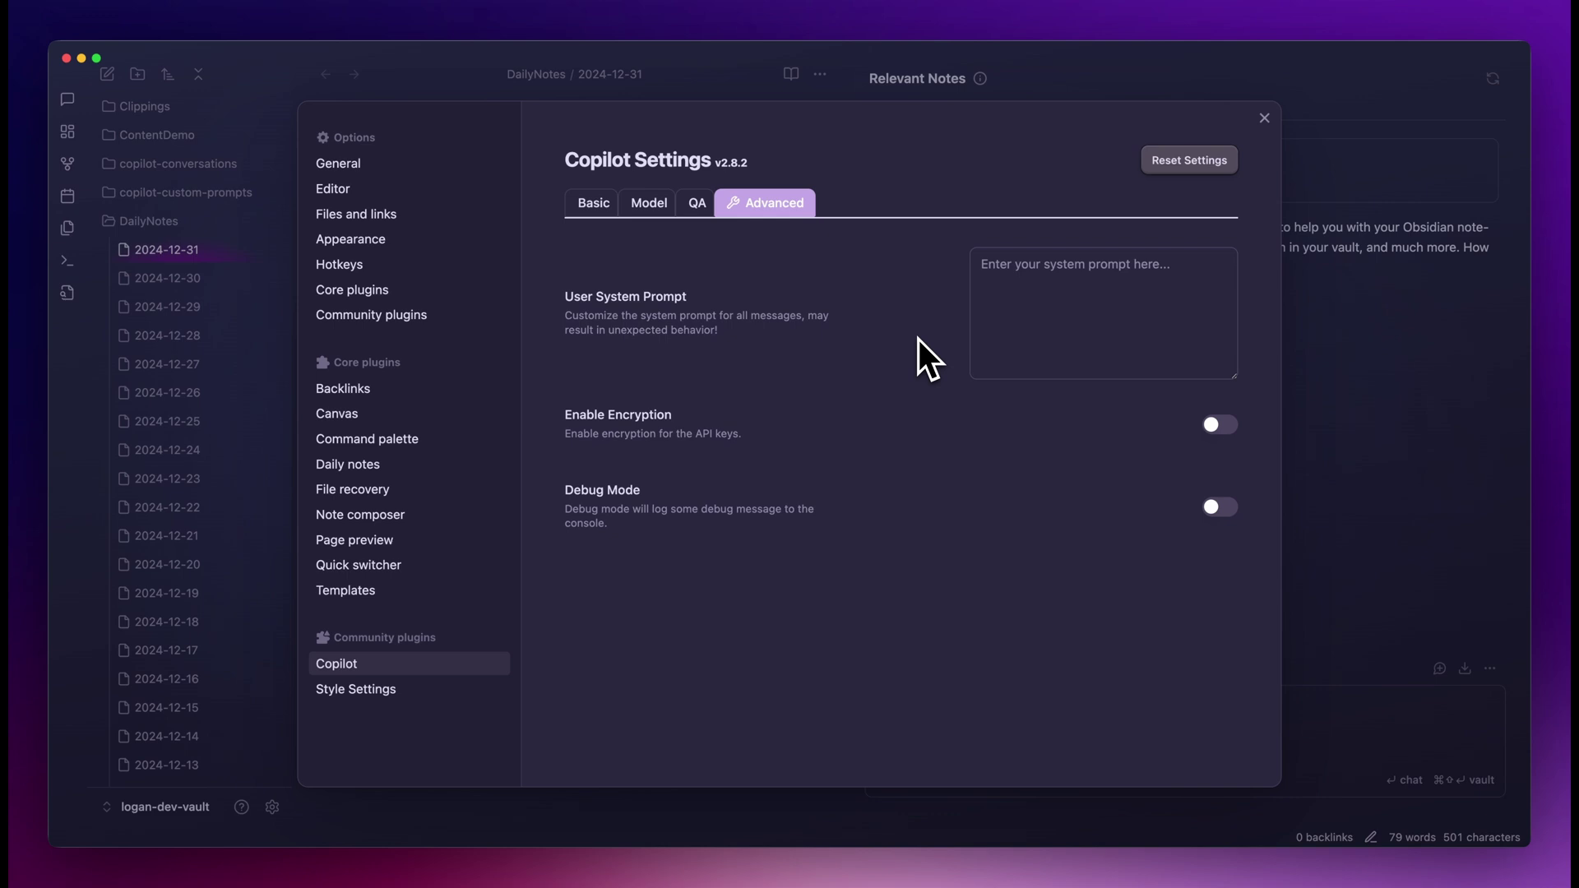
pyautogui.click(1221, 508)
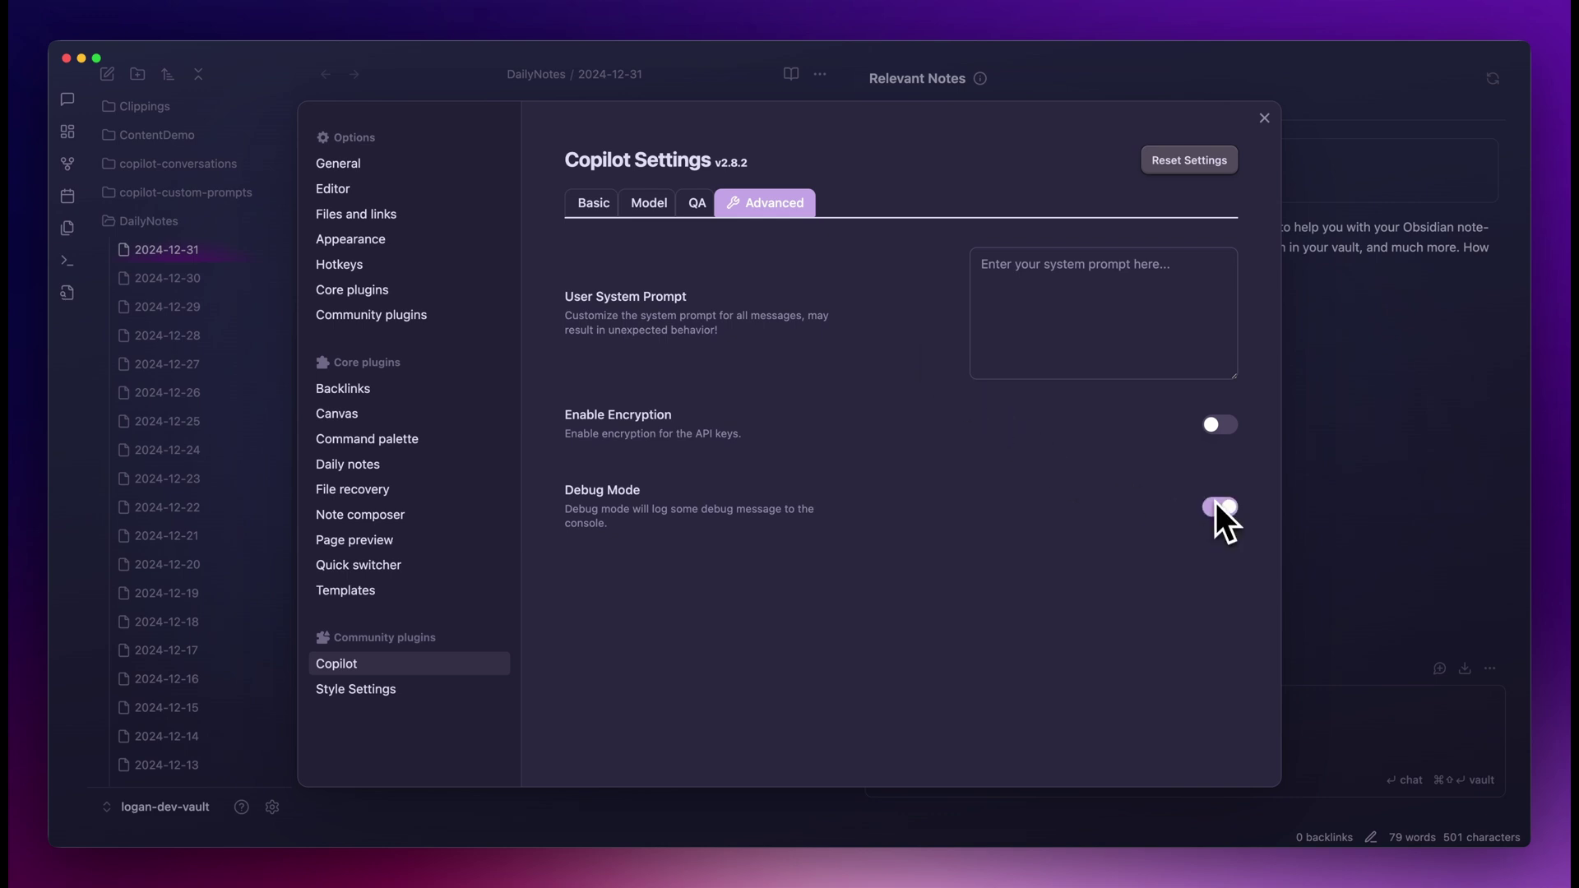